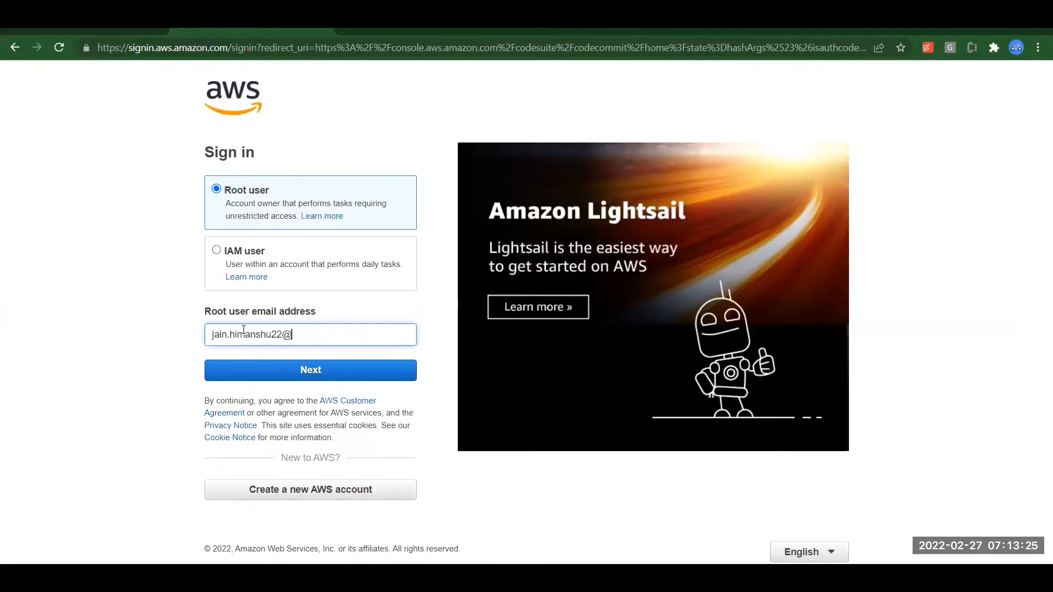
Enter the root user email address and pass the security check.
type("mail.com")
left_click(245, 376)
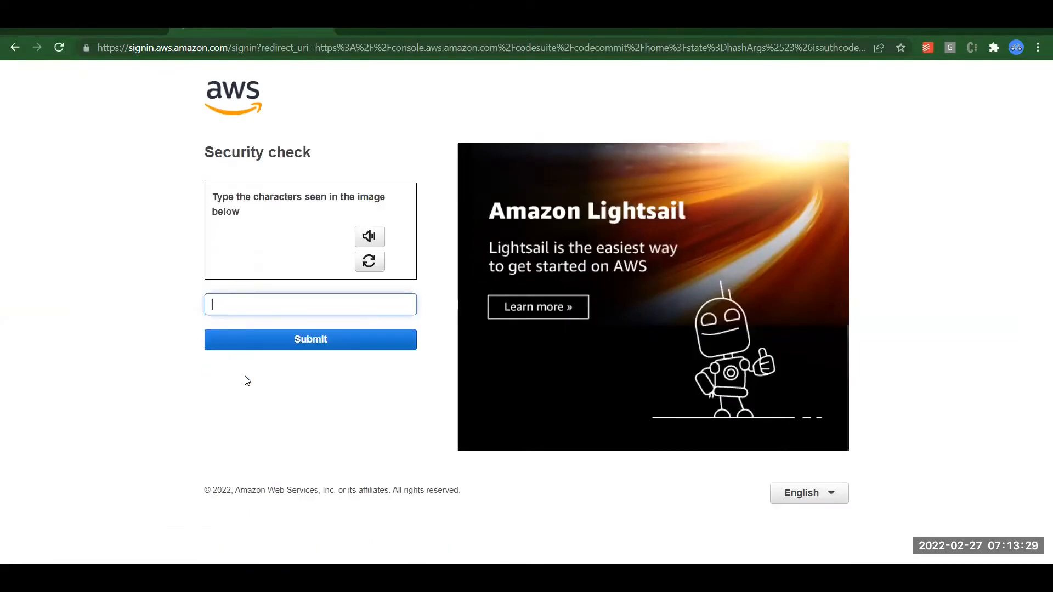
type("n2dds5")
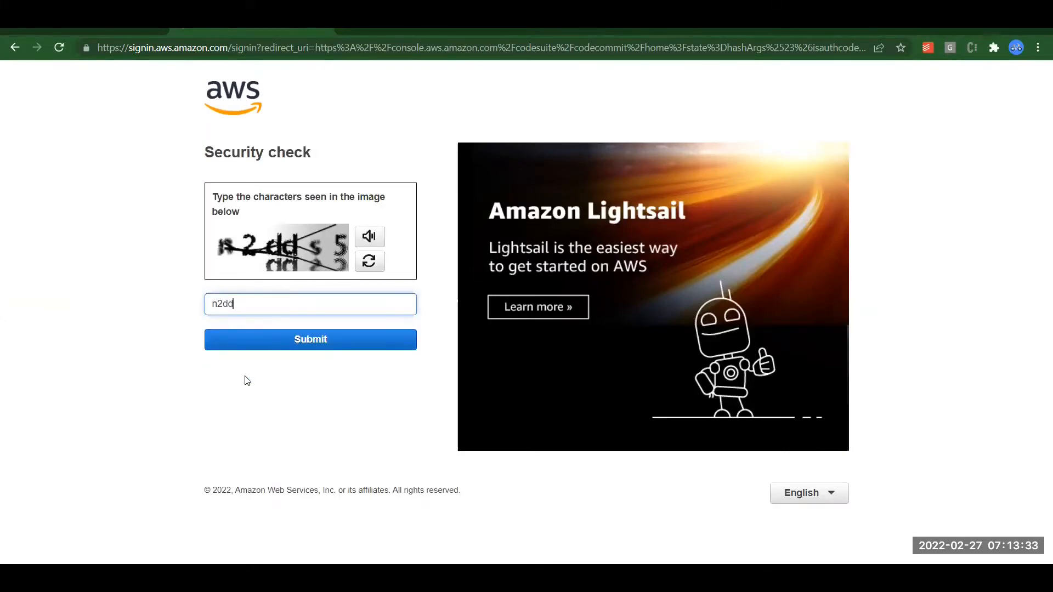
left_click(289, 338)
Sign in with the account password and confirm with the MFA code.
type("••••••")
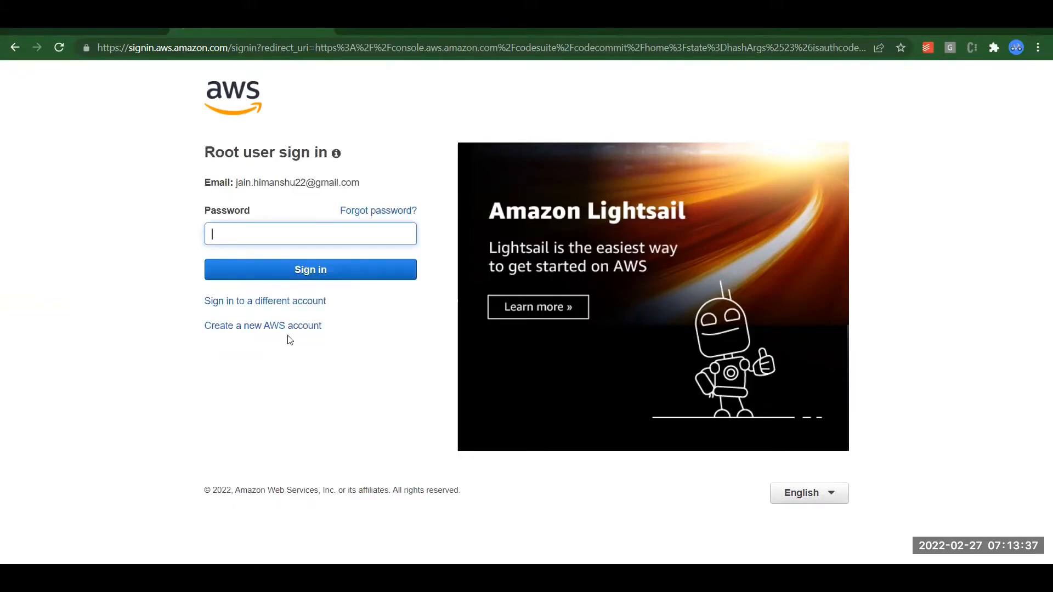
type("••••••")
left_click(327, 272)
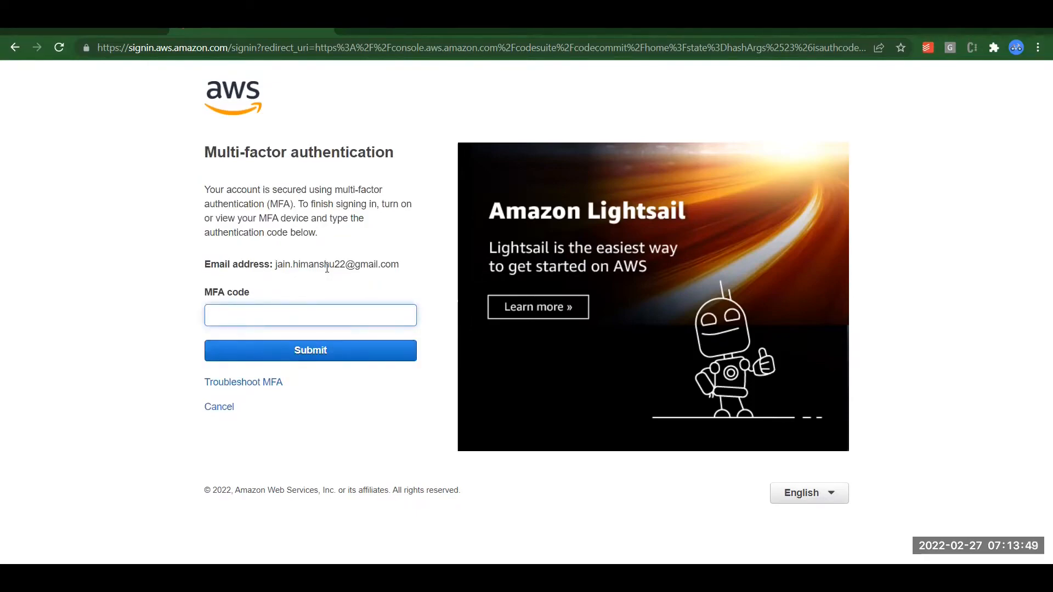
left_click(283, 349)
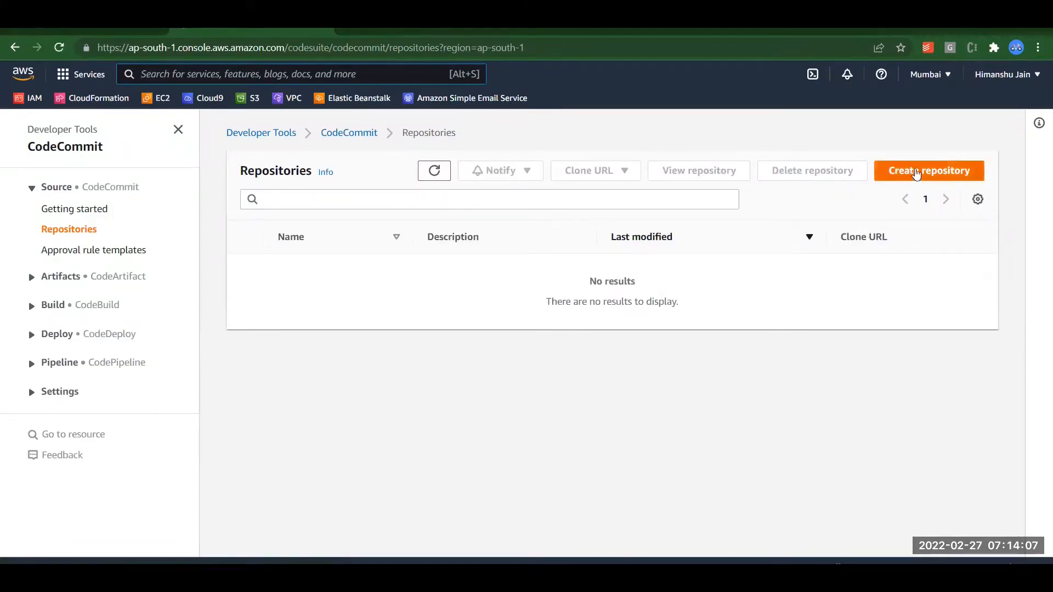
Start a new CodeCommit repository named ai-repo.
left_click(916, 175)
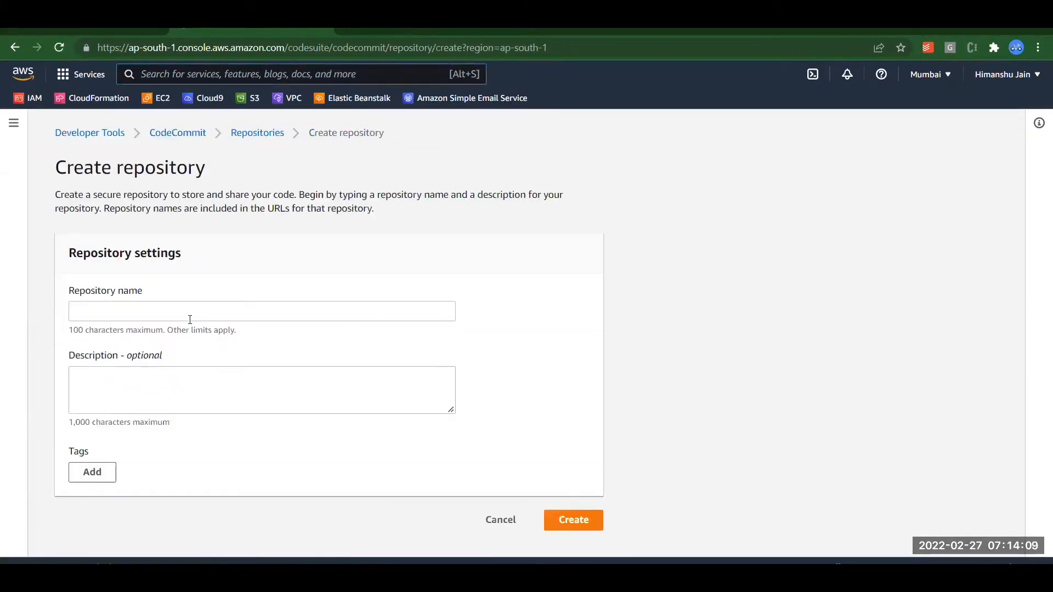
left_click(197, 308)
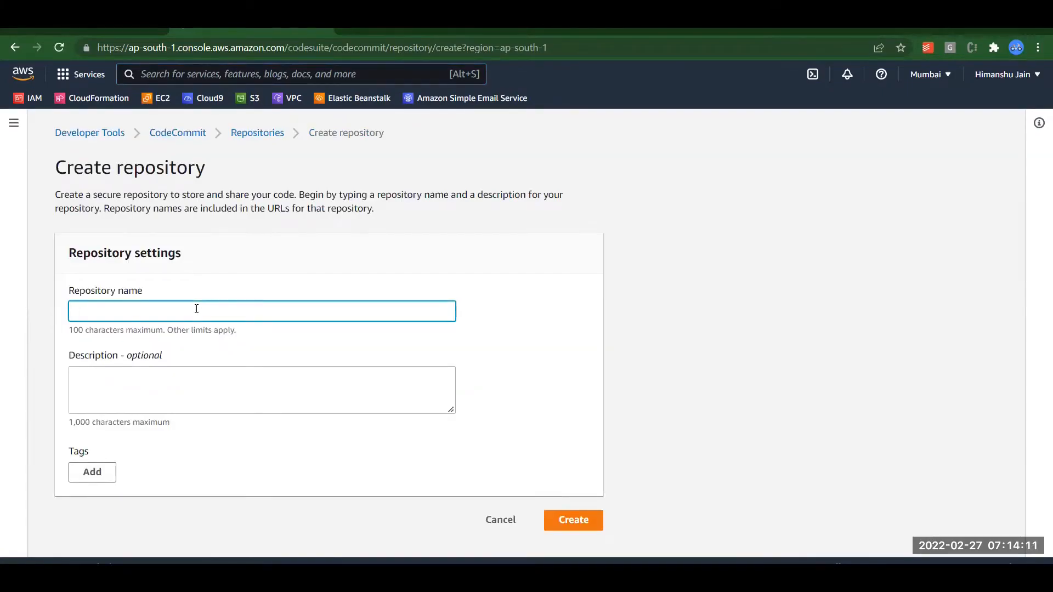
type("Al-Re")
key("BackSpace")
key("BackSpace")
key("BackSpace")
key("BackSpace")
key("BackSpace")
type("ai-repo")
Describe it as 'ai-repo for storing application code' and create the repository.
left_click(118, 396)
type("ai")
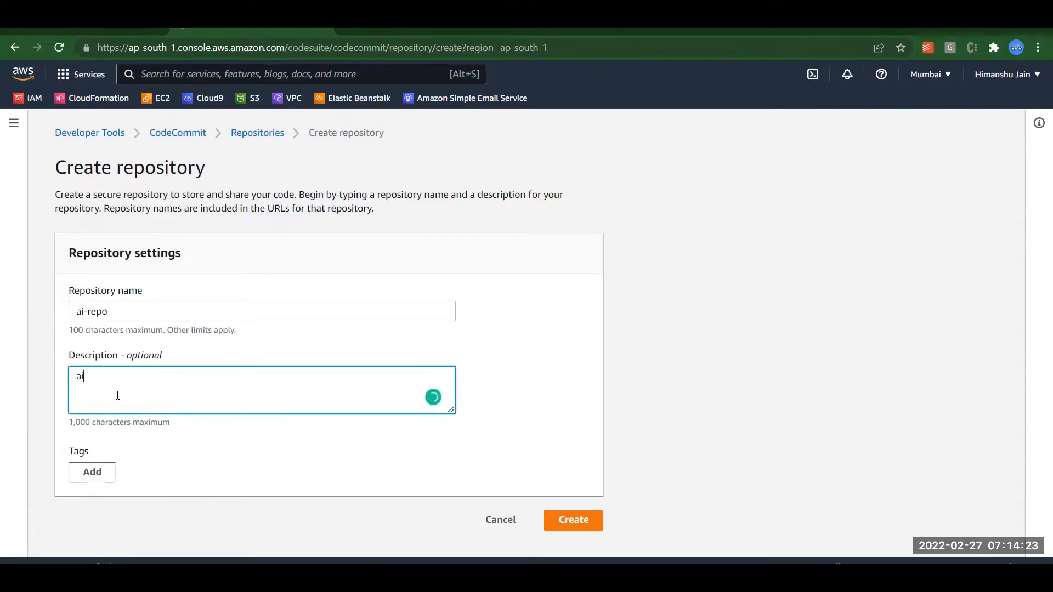
type("-repo for stroing cod")
key("BackSpace")
key("BackSpace")
key("BackSpace")
key("BackSpace")
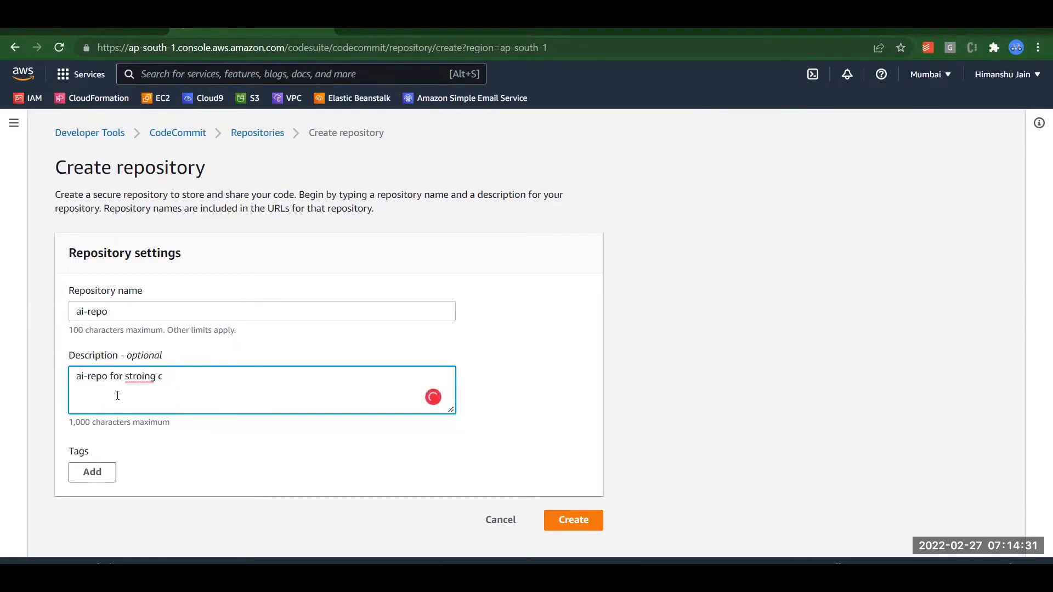
key("BackSpace")
key("BackSpace")
key("BackSpace")
key("BackSpace")
type("oring application code")
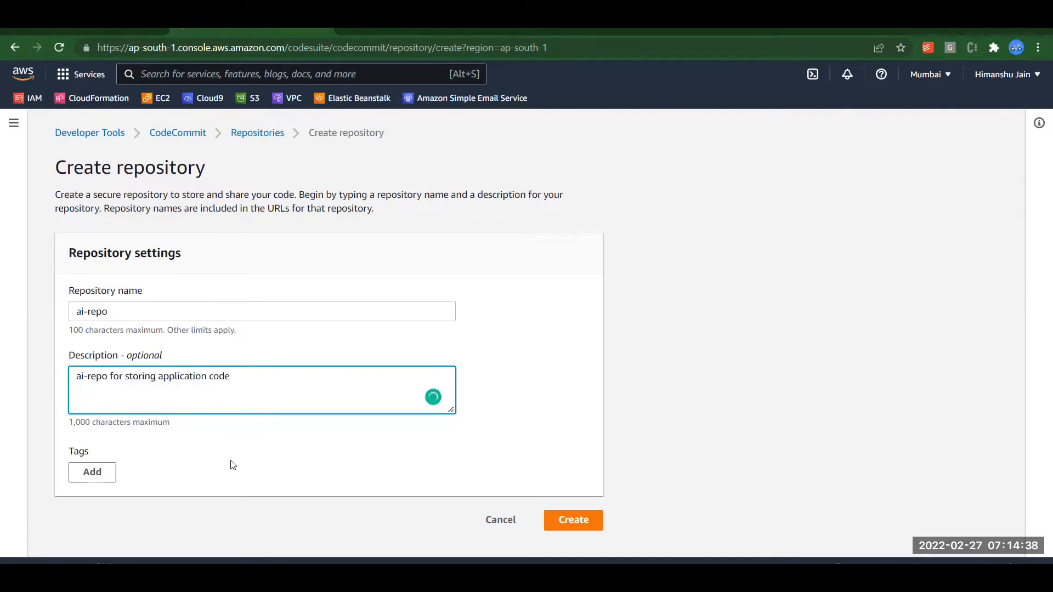
left_click(271, 470)
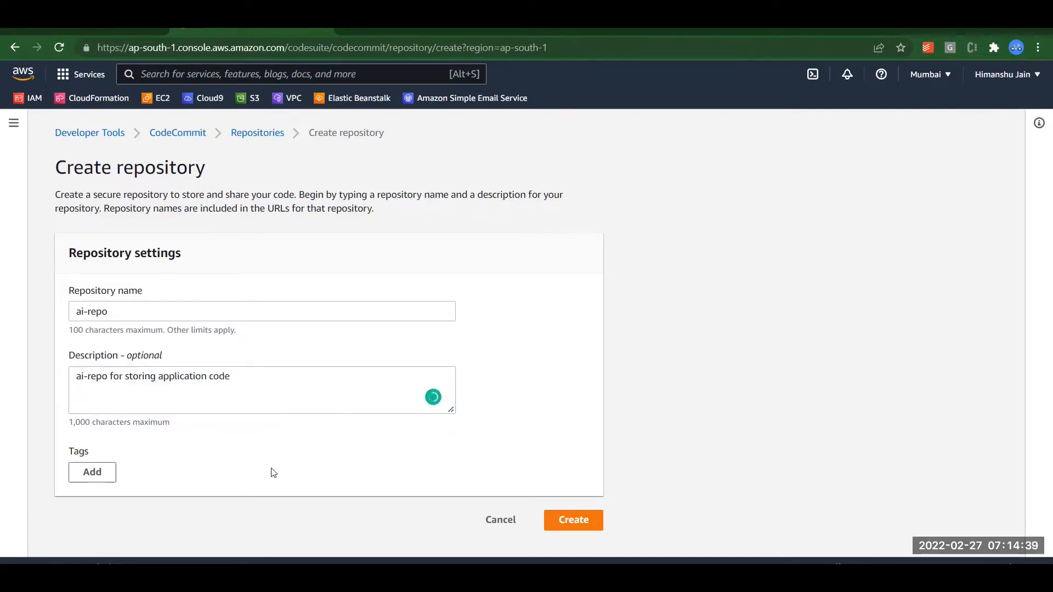
left_click(569, 519)
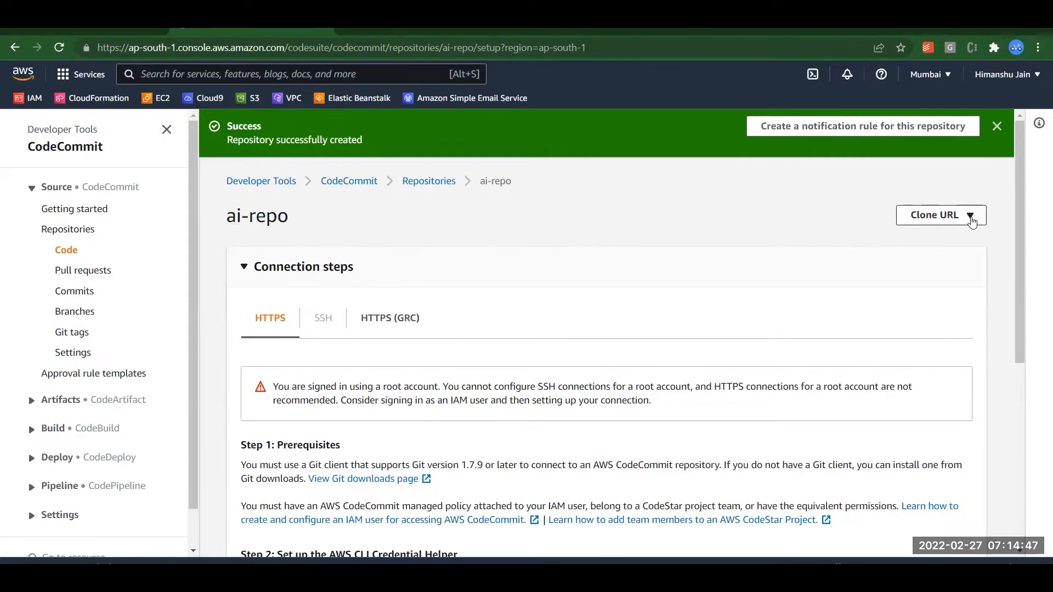
Copy the ai-repo HTTPS clone URL and return to the project folder.
left_click(970, 217)
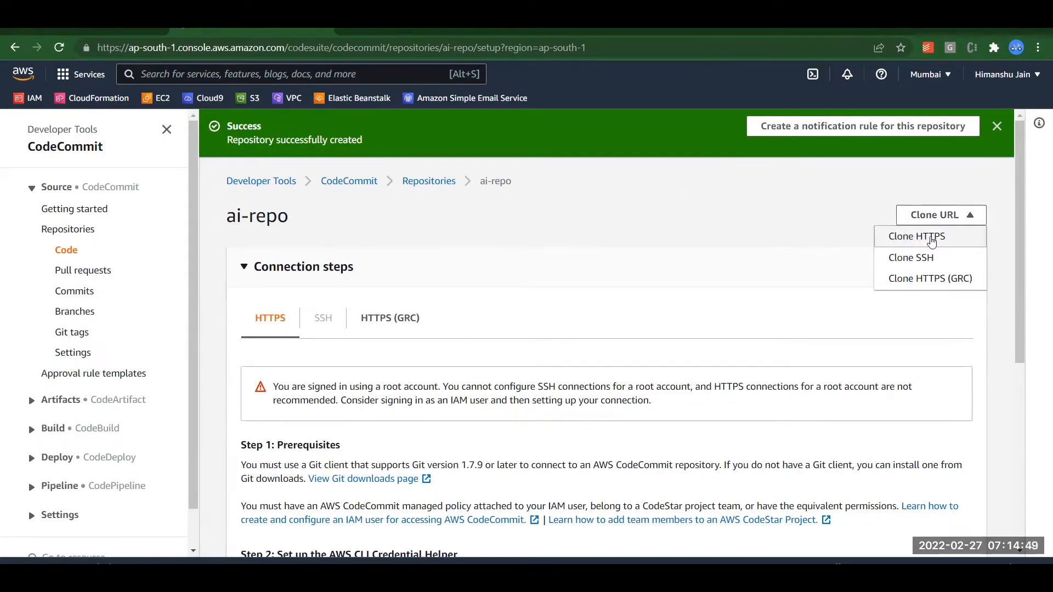
left_click(932, 240)
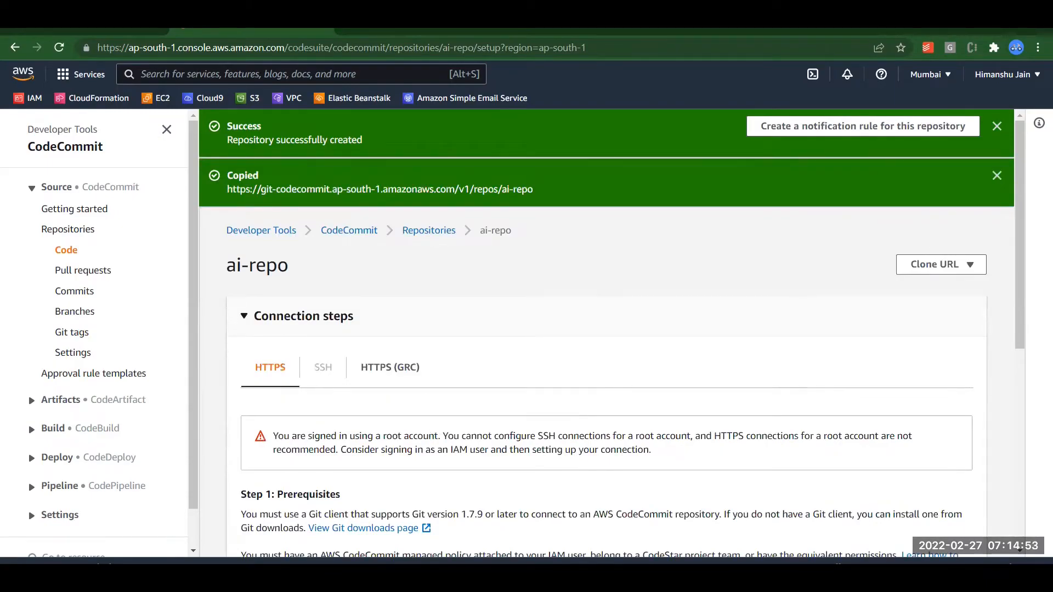
key("alt+Tab")
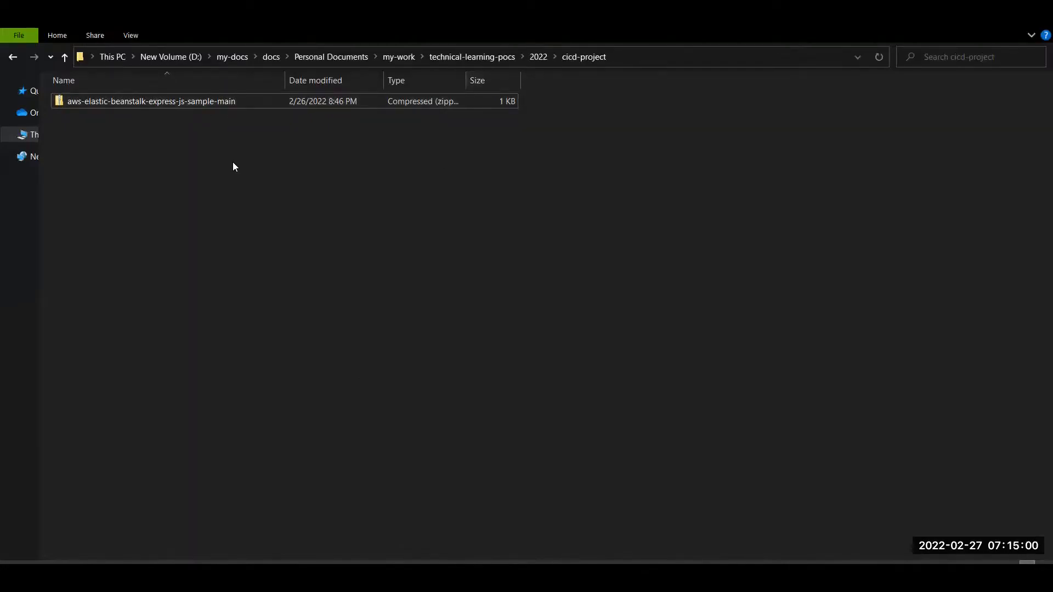
Launch a maximized Command Prompt in the cicd-project folder via cmd.
left_click(625, 54)
type("cmd")
key("ctrl+a")
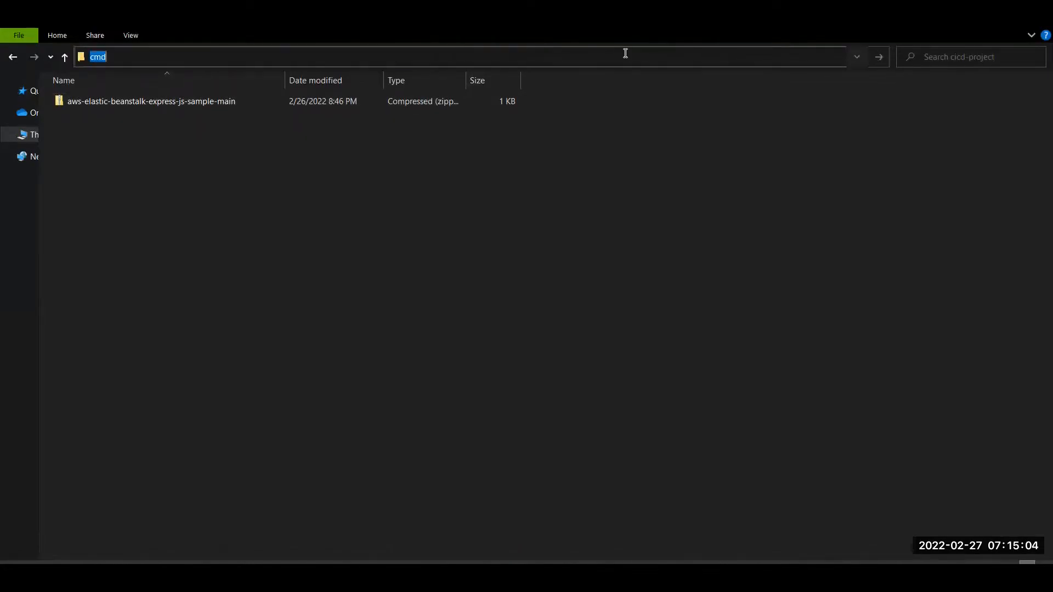
key("Return")
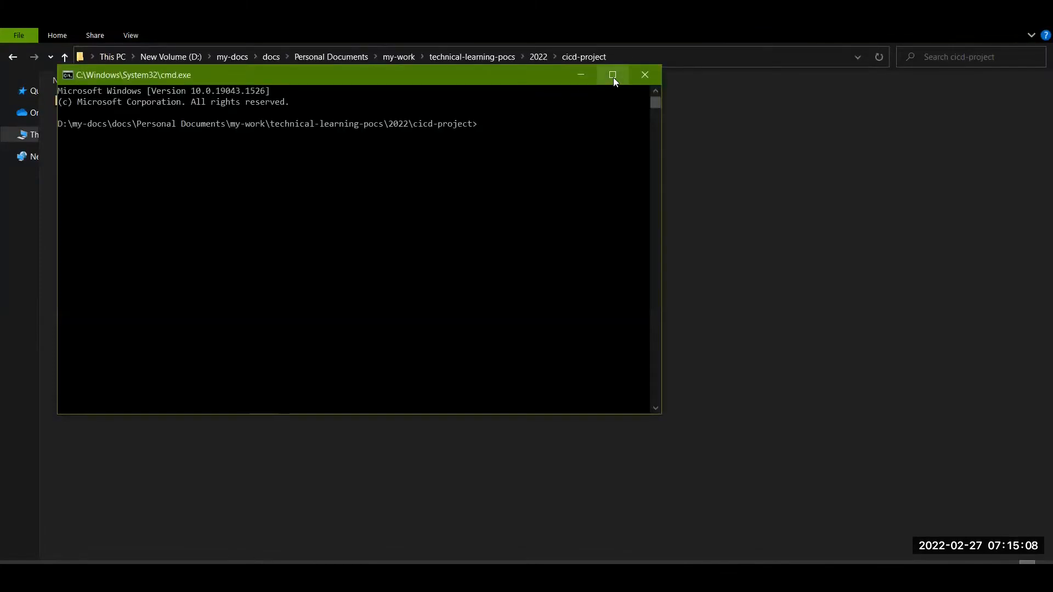
left_click(613, 77)
scroll(613, 76, "up", 2, "ctrl")
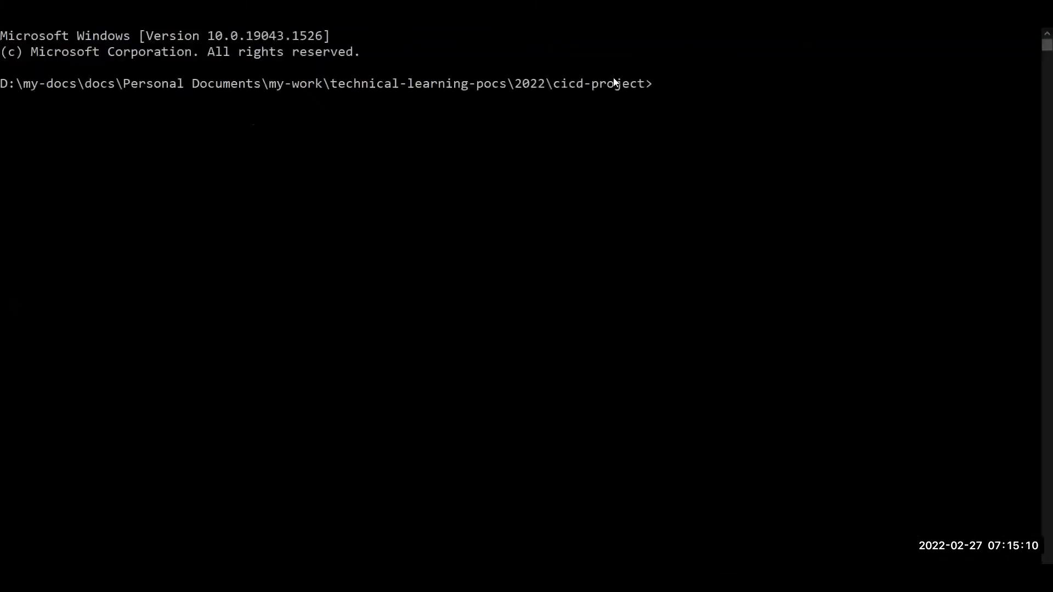
Run git clone with the copied ai-repo HTTPS URL.
type("git clone")
key("ctrl+v")
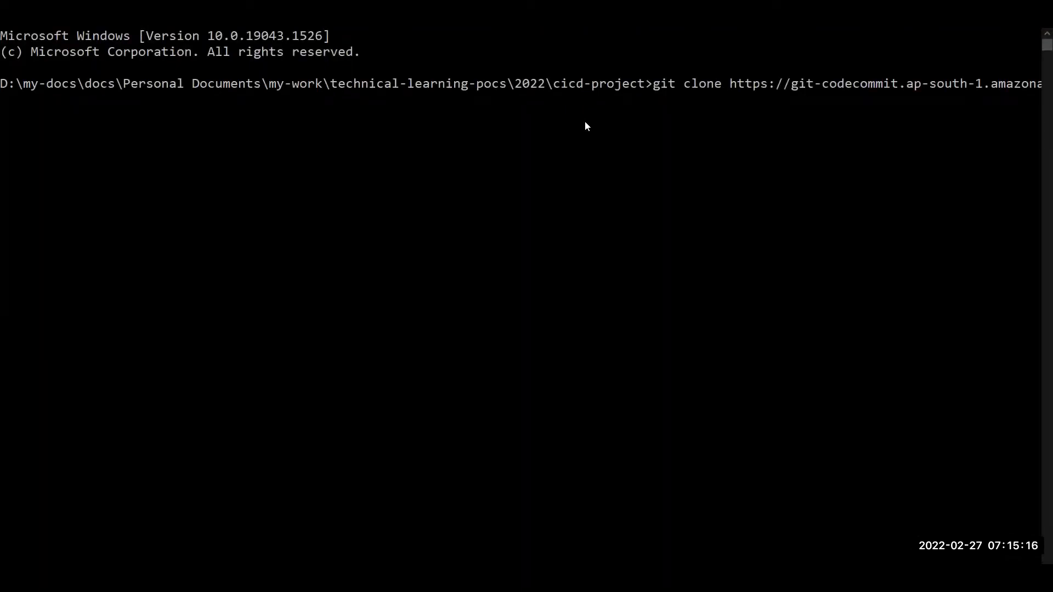
key("Return")
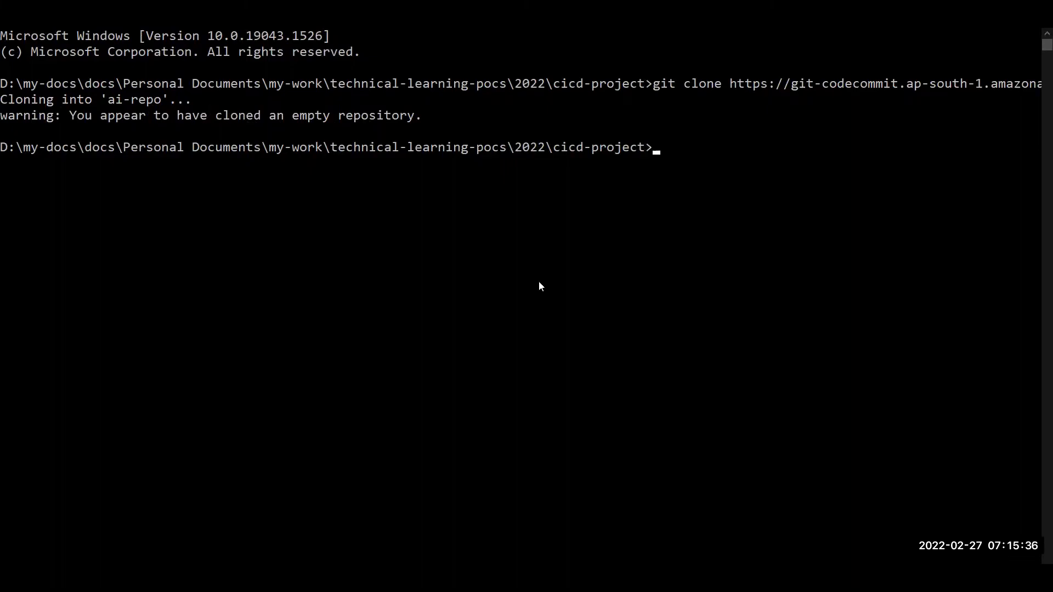
key("alt+Tab")
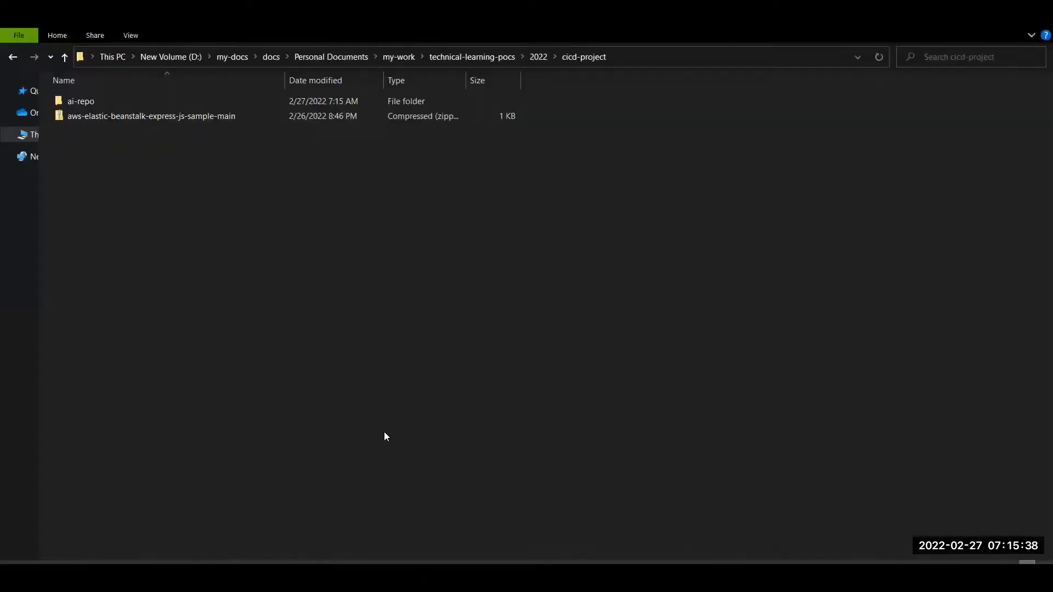
Check the empty cloned ai-repo folder and return to cicd-project.
left_click(76, 103)
double_click(76, 103)
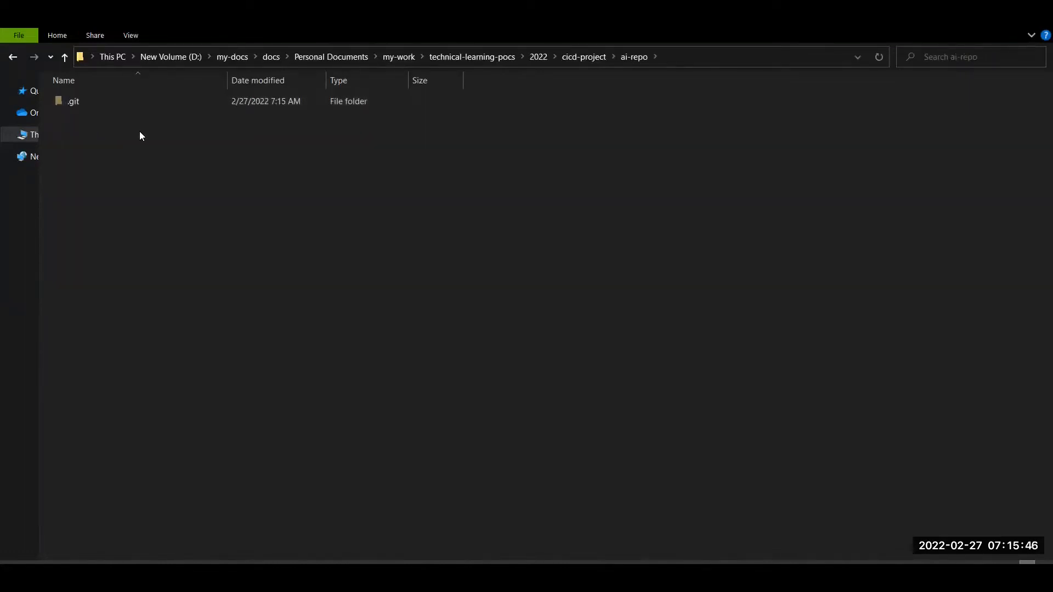
key("alt+Left")
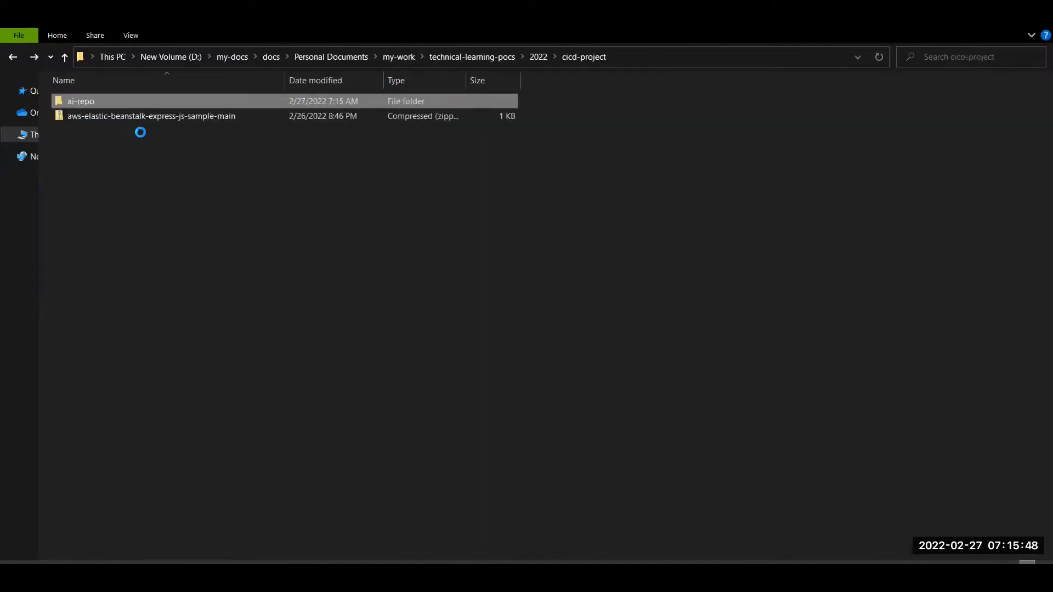
Extract the sample app zip into a same-named folder.
double_click(134, 119)
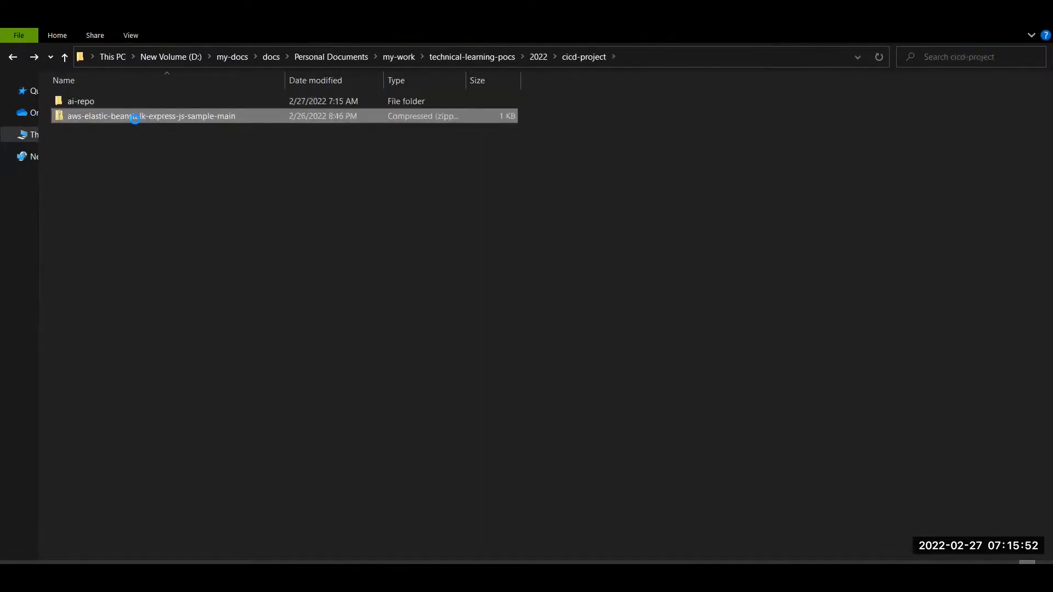
right_click(135, 119)
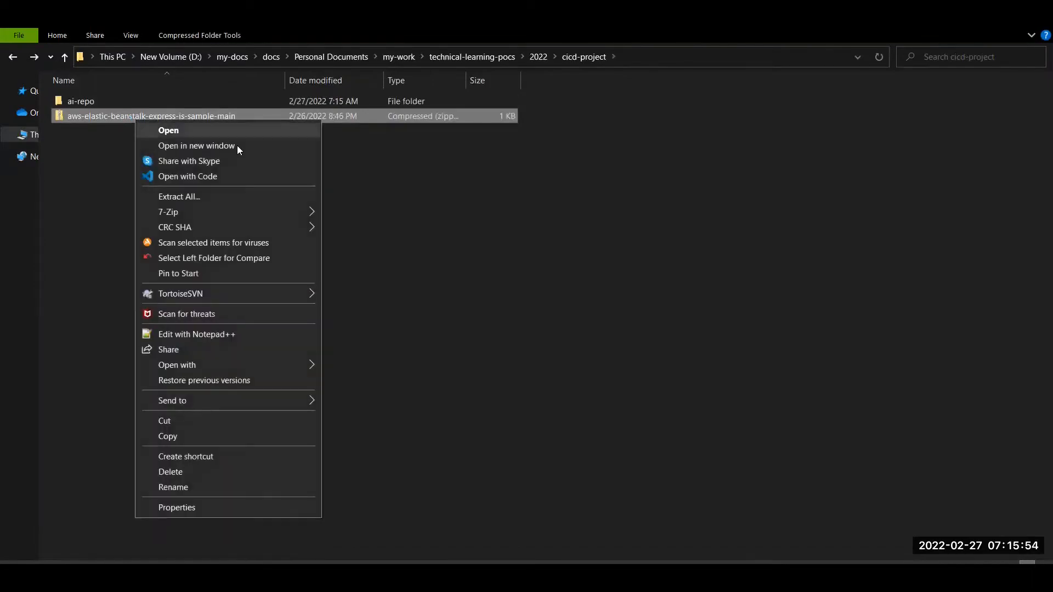
left_click(260, 195)
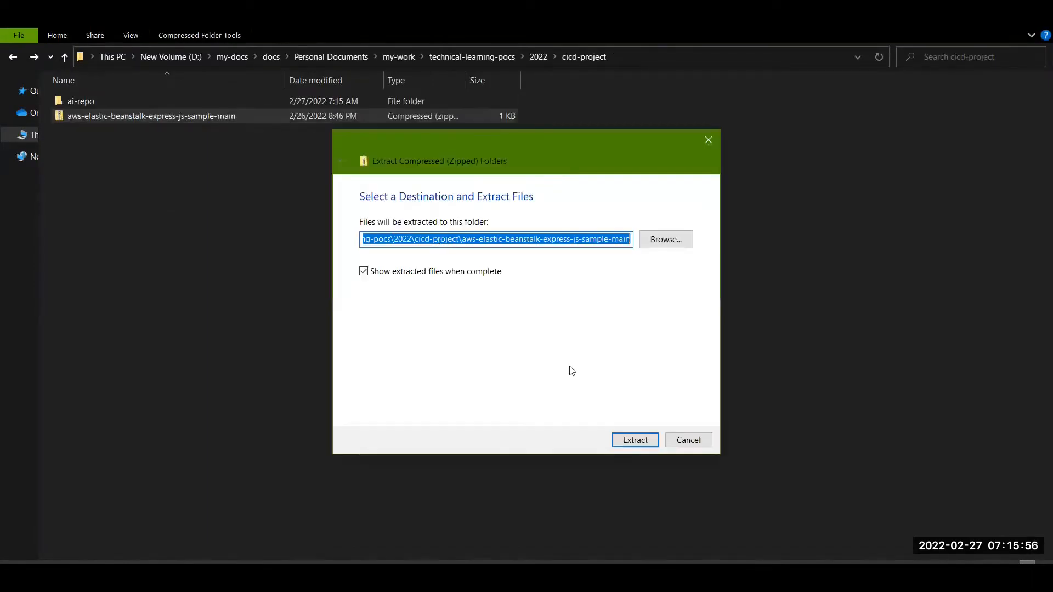
left_click(629, 438)
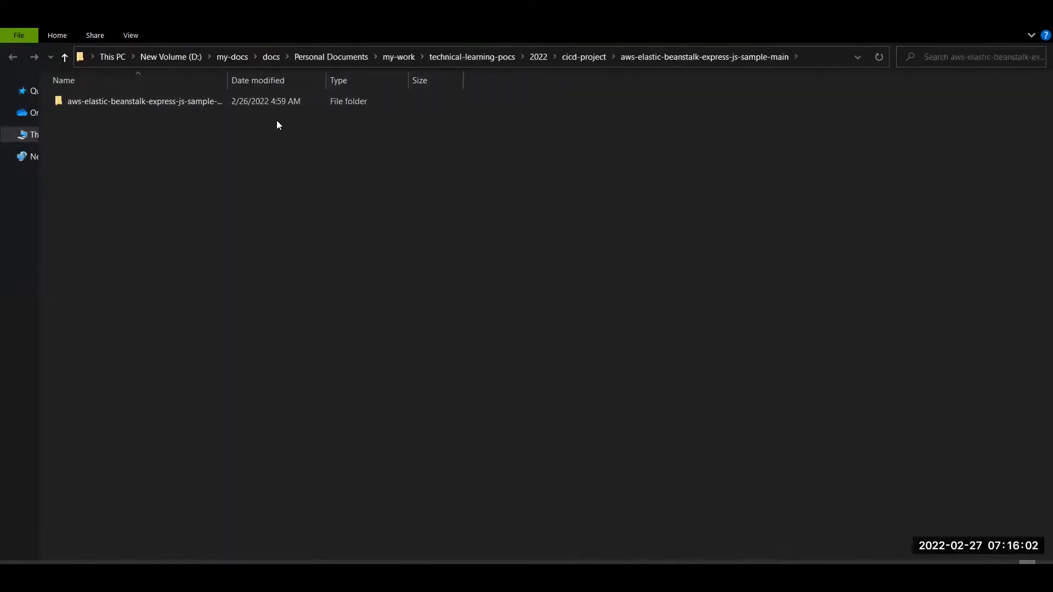
Browse the extracted sample folder and the zip archive's inner sample folder.
left_click(192, 98)
double_click(191, 96)
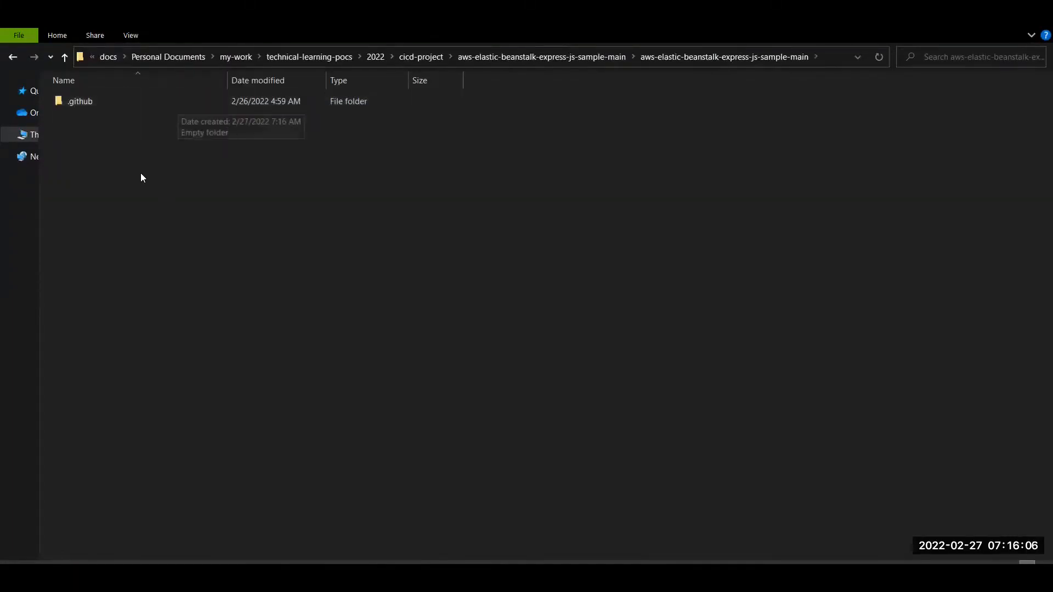
left_click(563, 55)
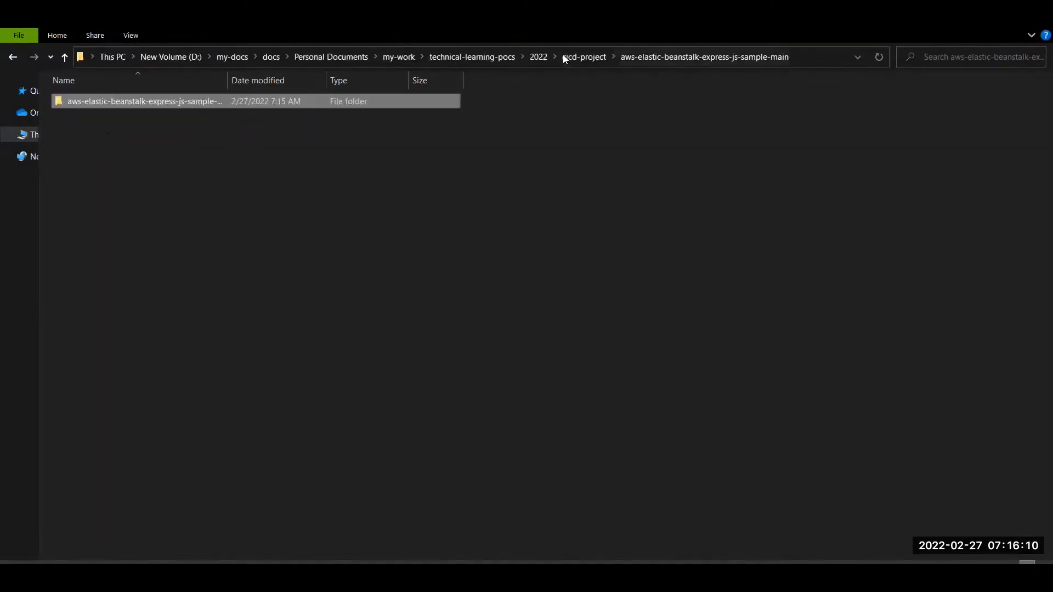
double_click(162, 101)
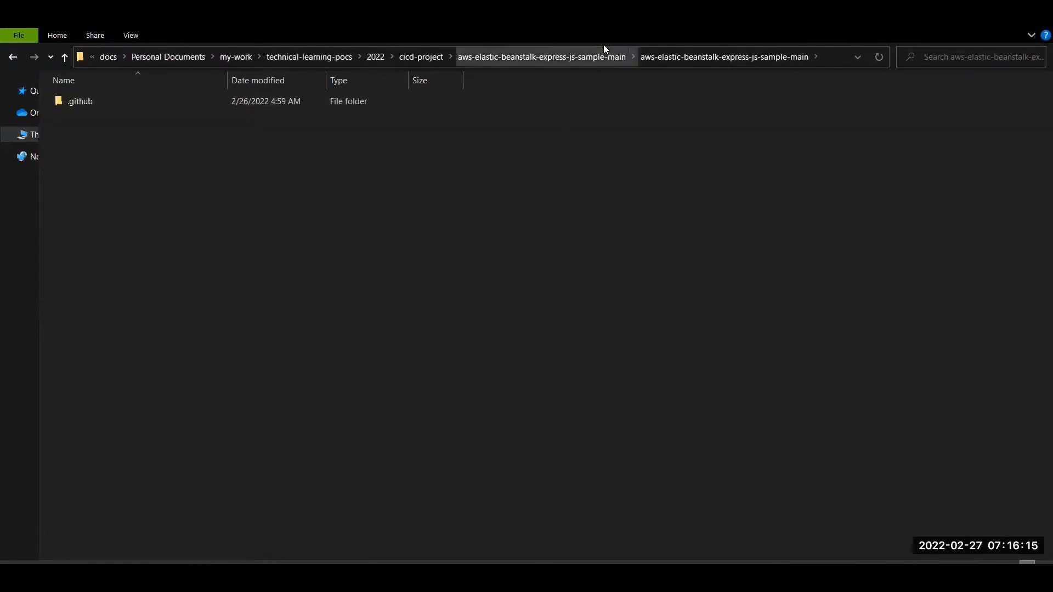
left_click(428, 57)
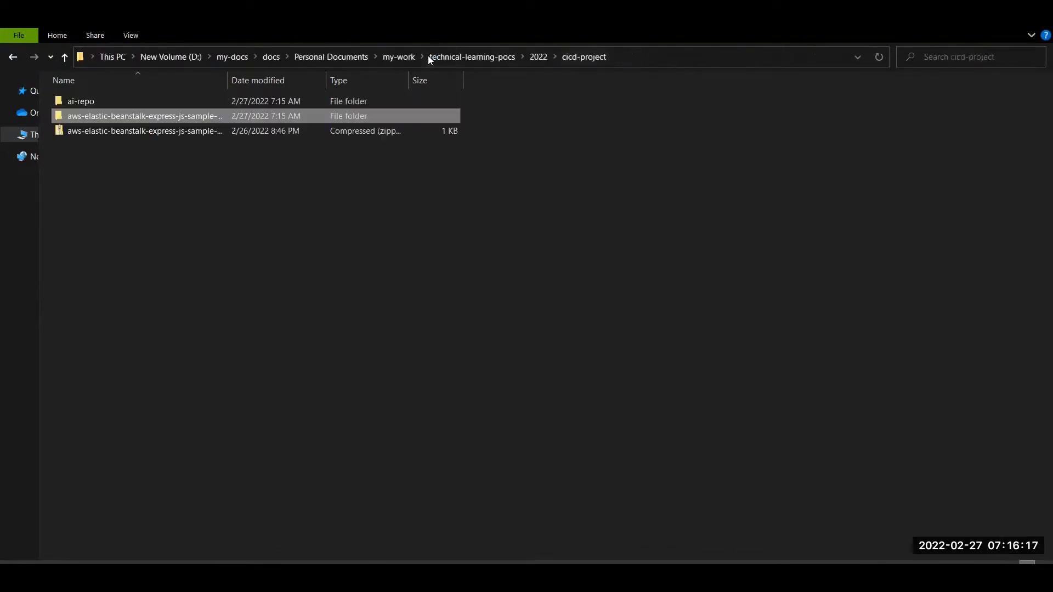
left_click(108, 130)
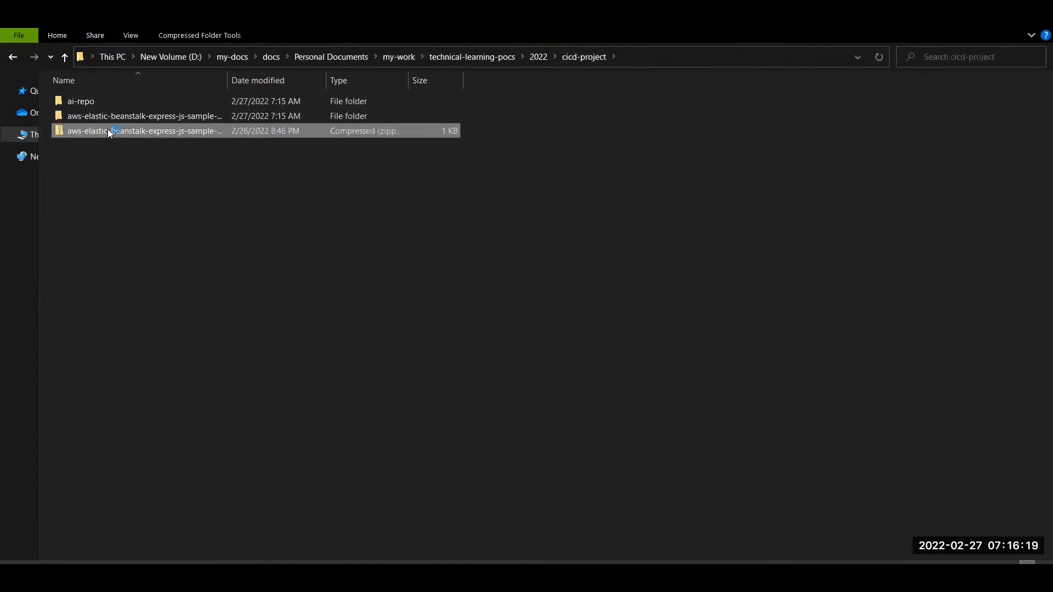
double_click(109, 132)
left_click(120, 102)
double_click(121, 102)
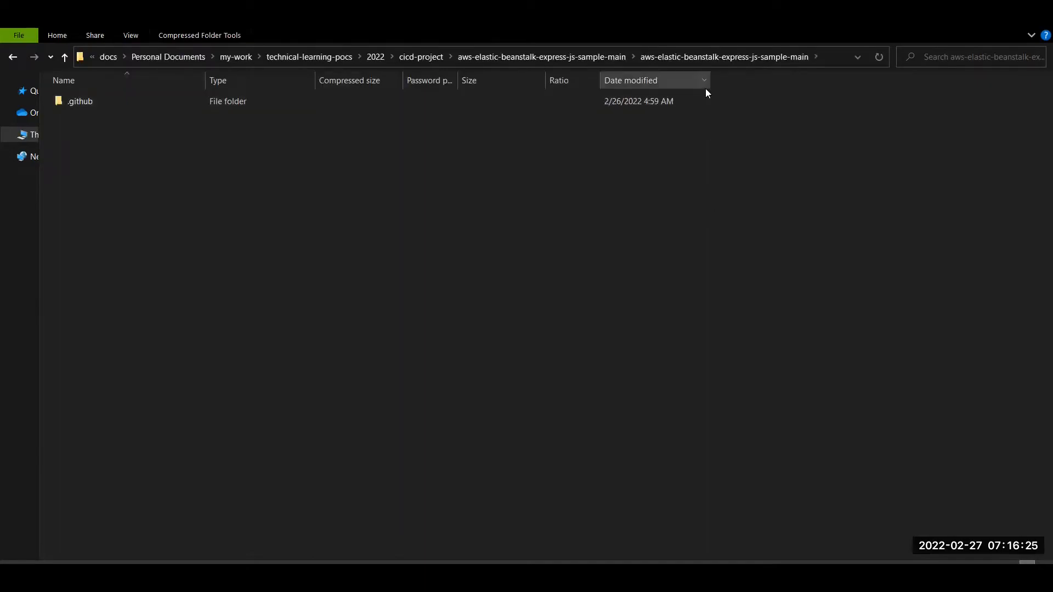
Open the nested aws-elastic-beanstalk-express-js-sample-main folder, which holds only .github.
left_click(508, 58)
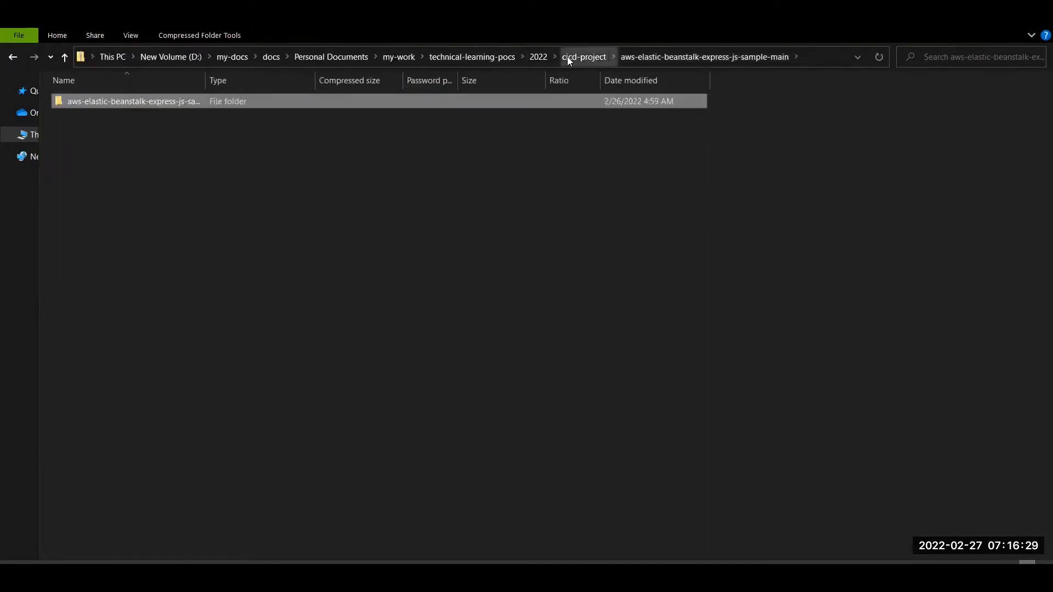
left_click(580, 57)
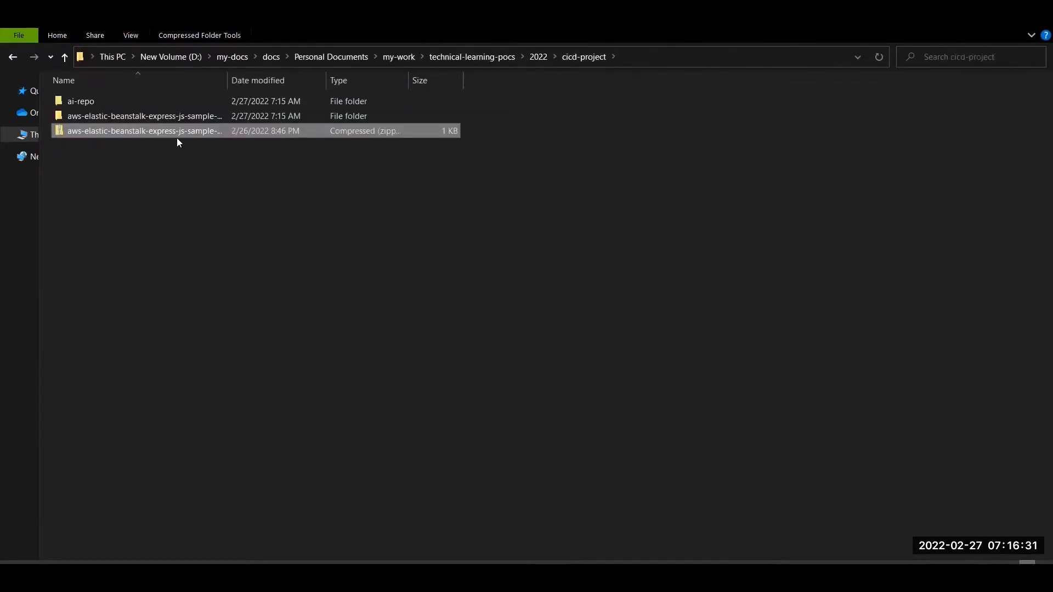
double_click(177, 118)
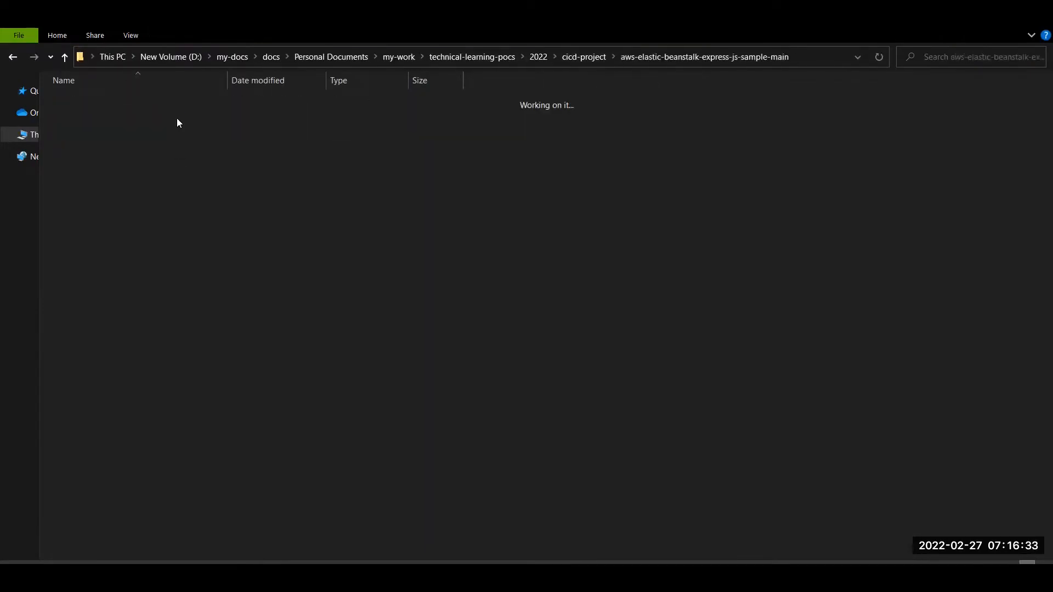
double_click(179, 101)
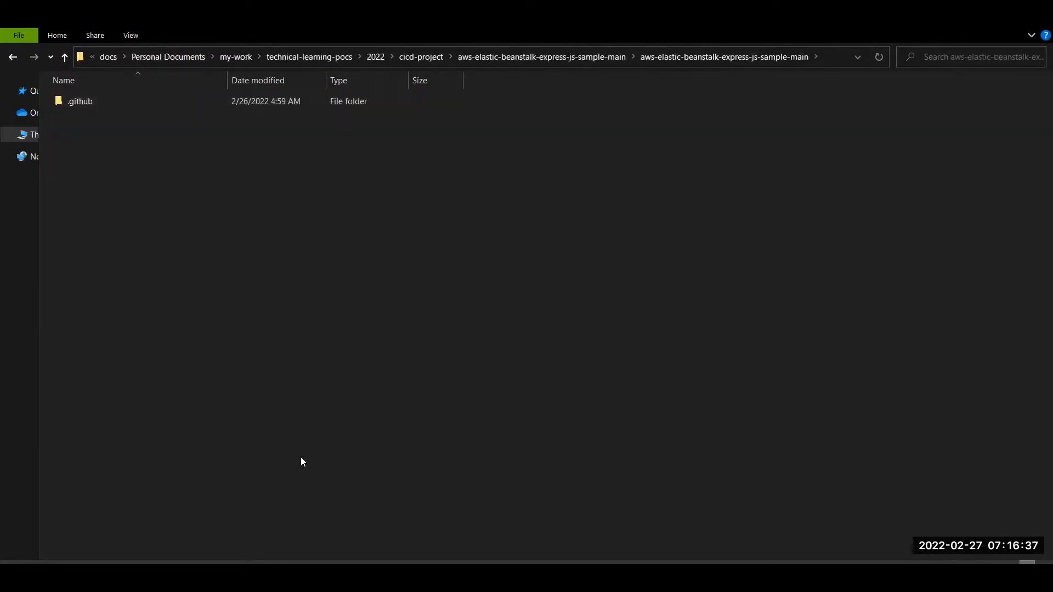
mouse_move(287, 579)
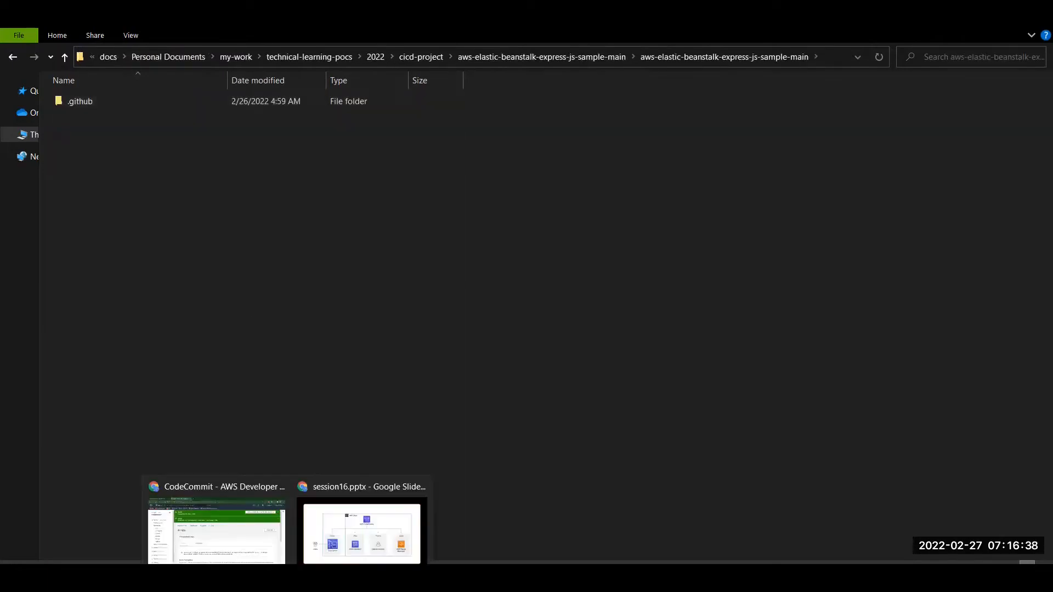
Start downloading aws-elastic-beanstalk-express-js-sample-main.zip from Google Drive.
left_click(265, 541)
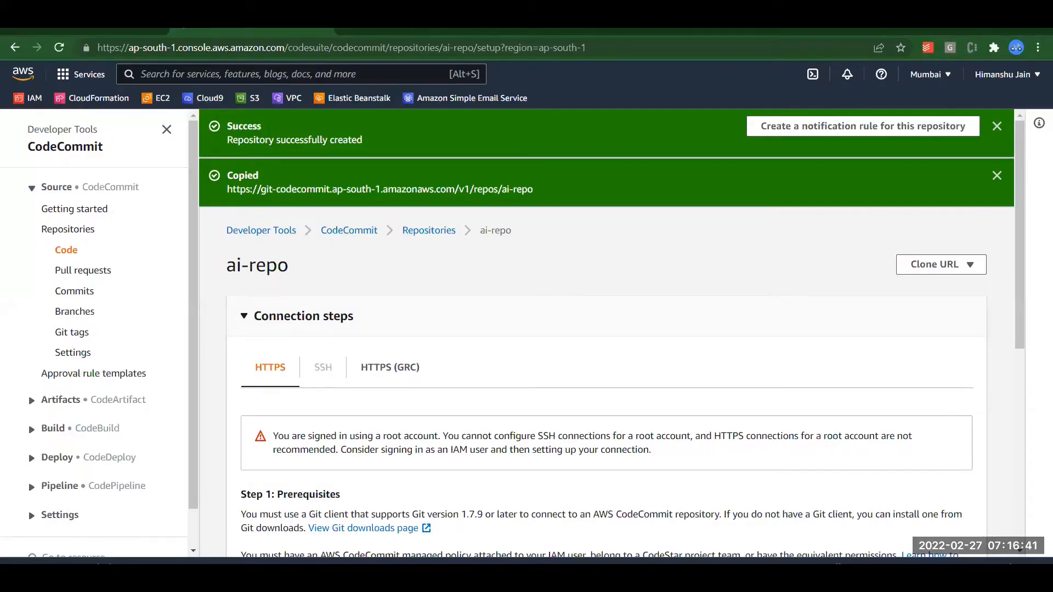
left_click(91, 31)
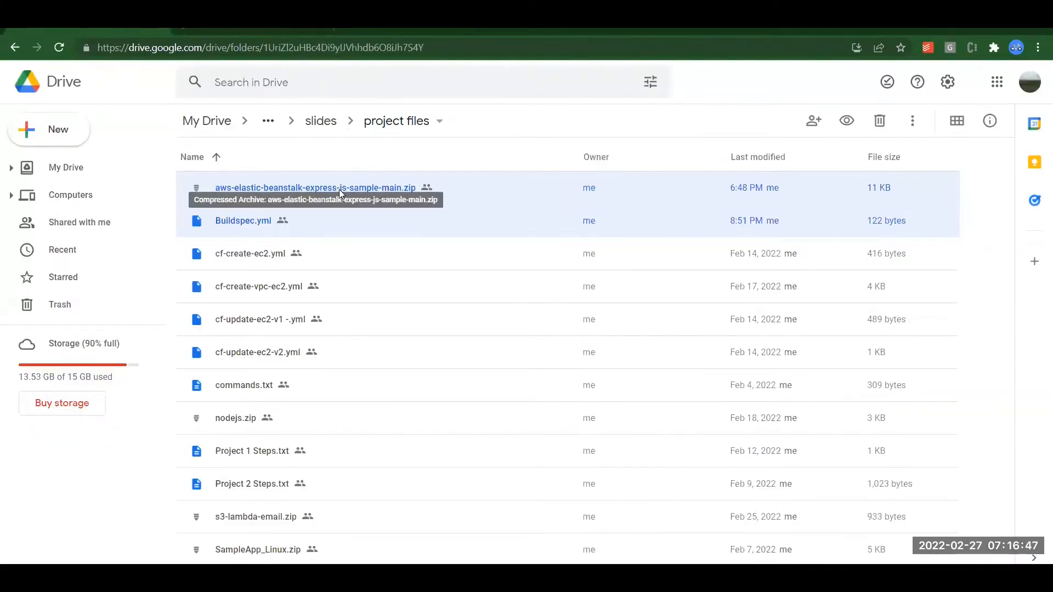
left_click(380, 190)
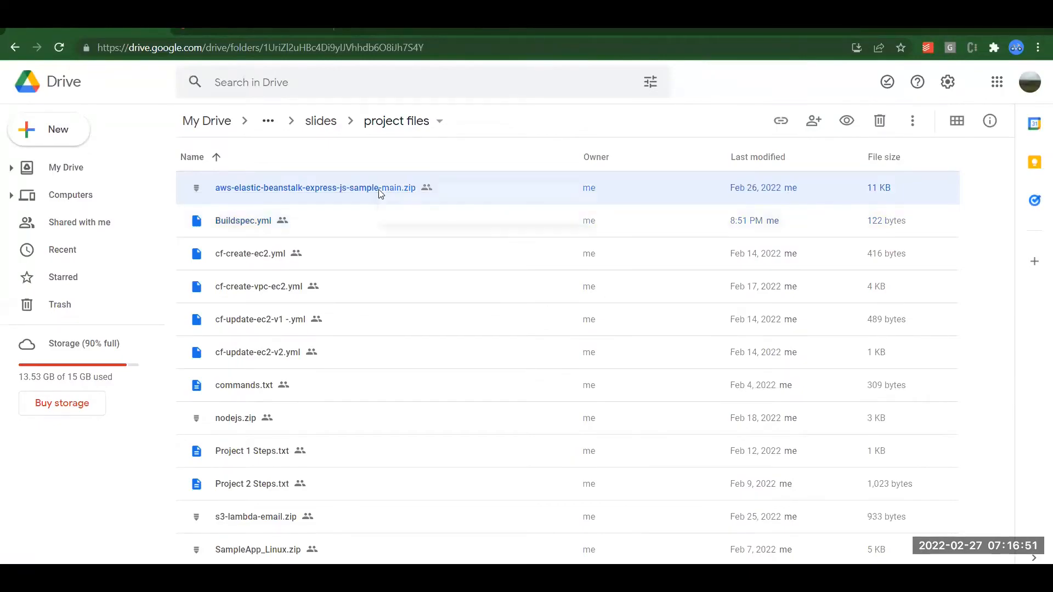
right_click(380, 192)
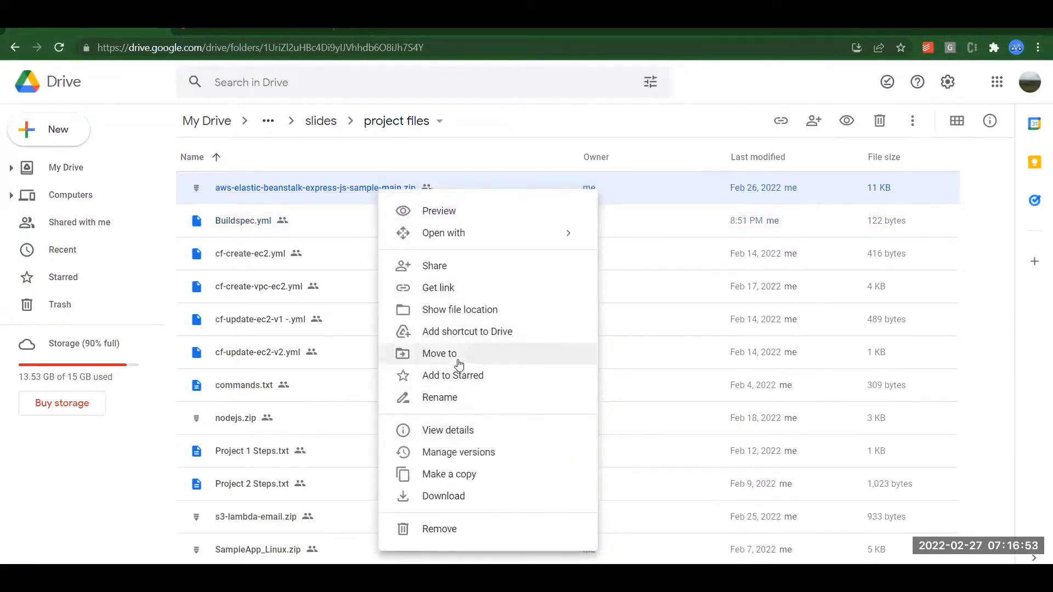
left_click(438, 497)
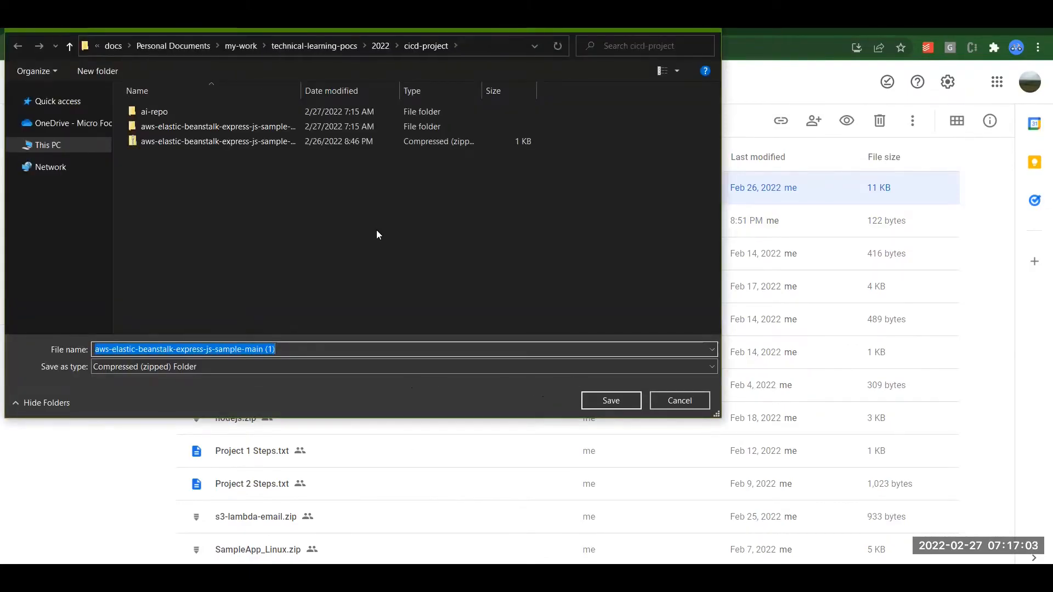
Delete the old sample zip and extracted folder from cicd-project in the Save dialog.
left_click_drag(301, 91, 363, 91)
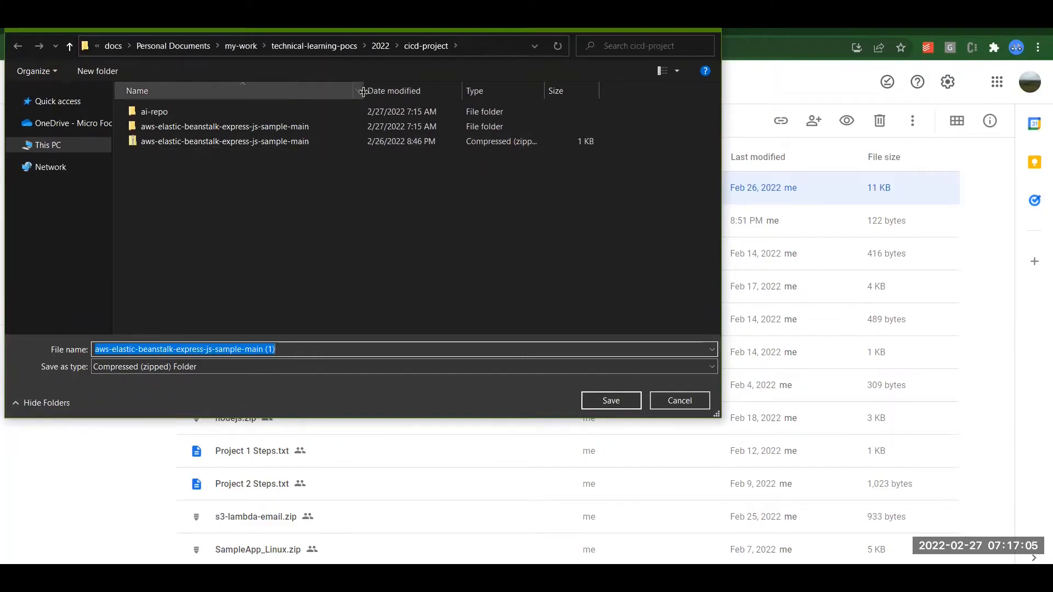
left_click(304, 130)
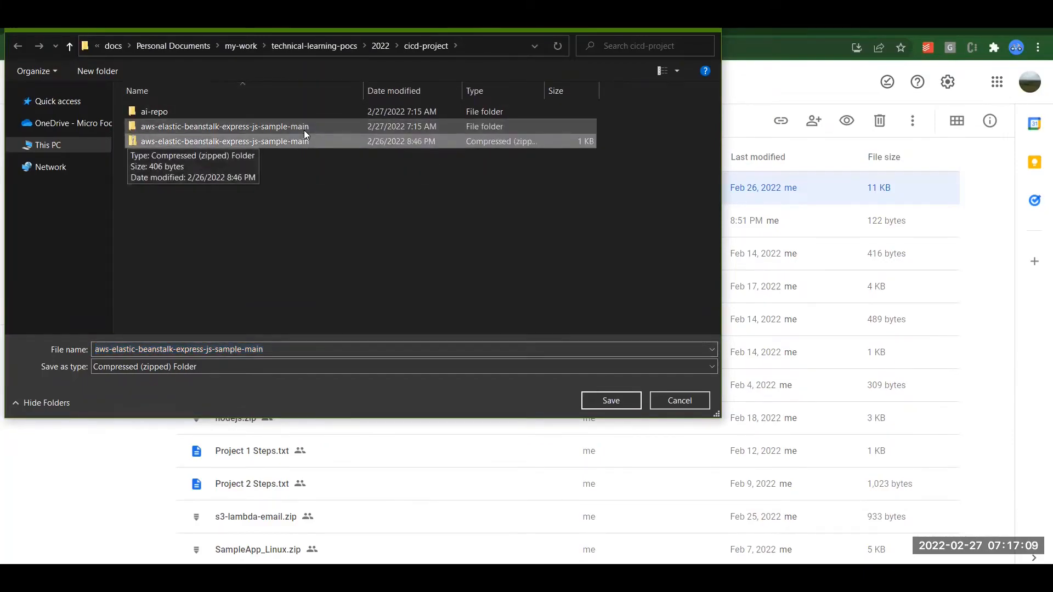
key("Delete")
key("Return")
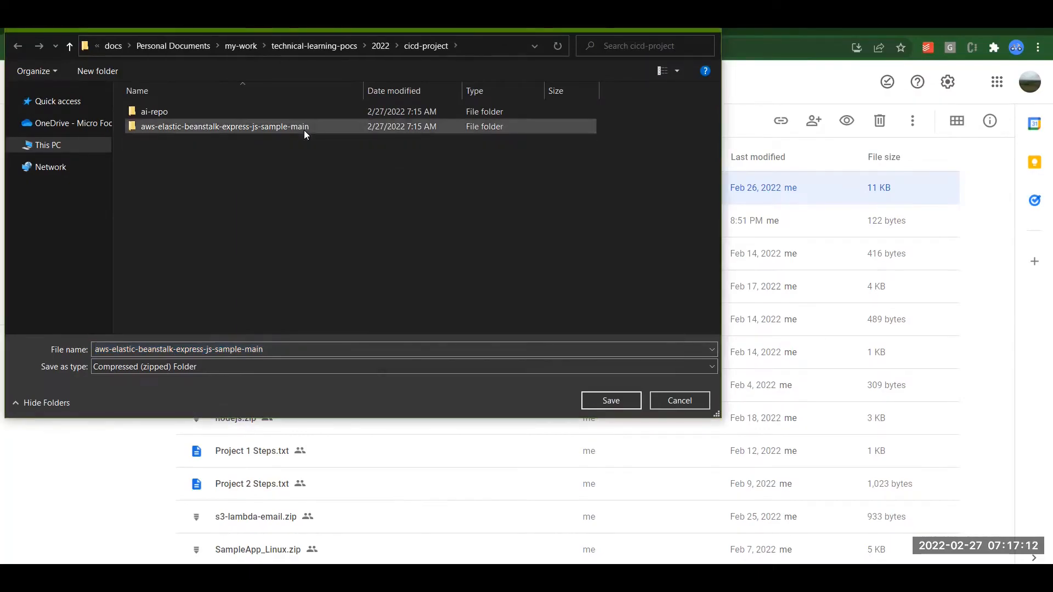
left_click(304, 130)
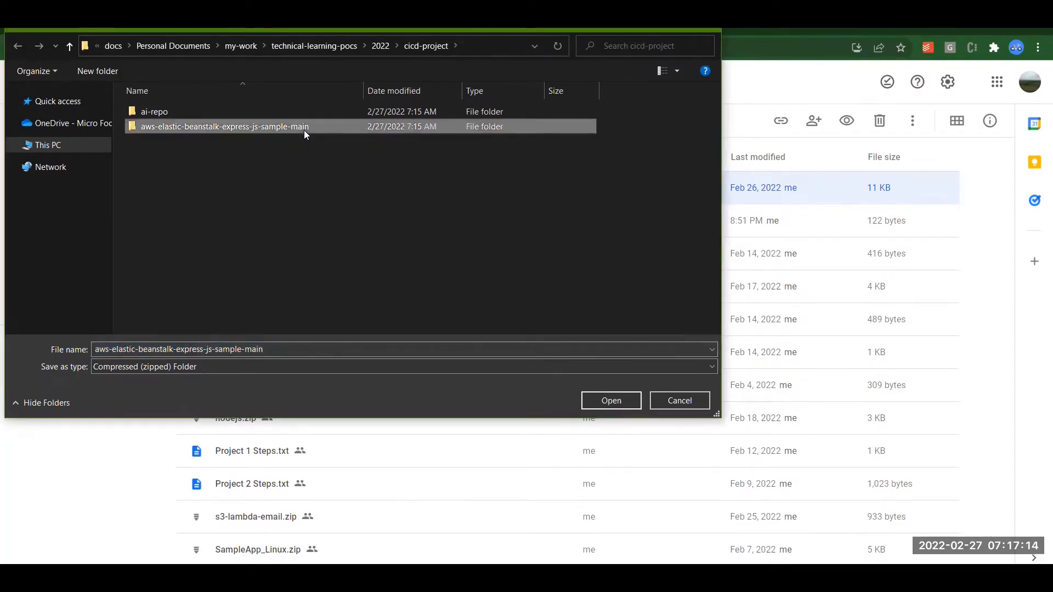
key("Delete")
key("Return")
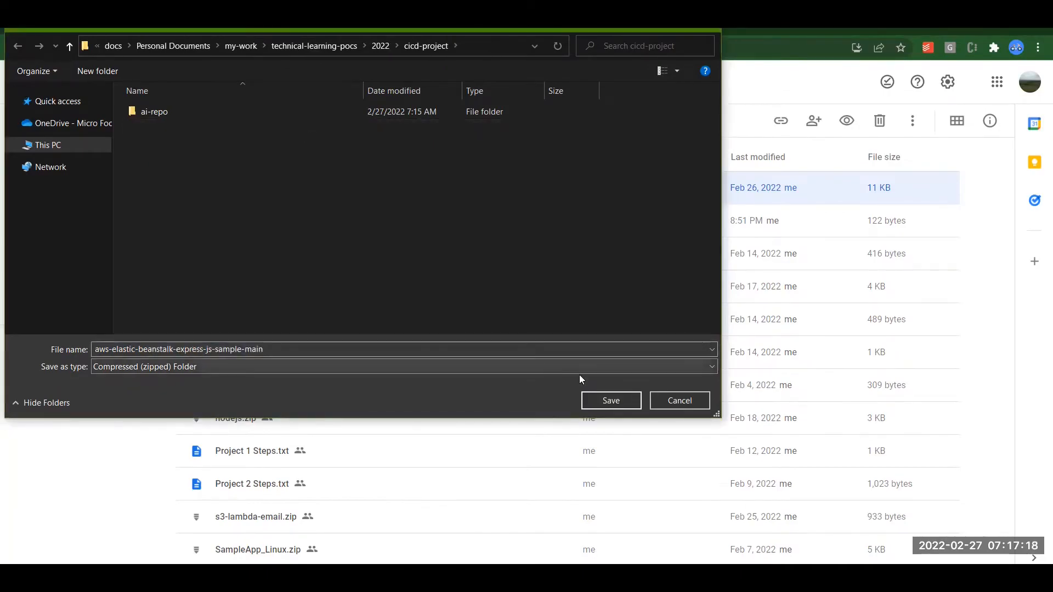
After the location-unavailable error, download the zip again and save it into cicd-project.
left_click(603, 396)
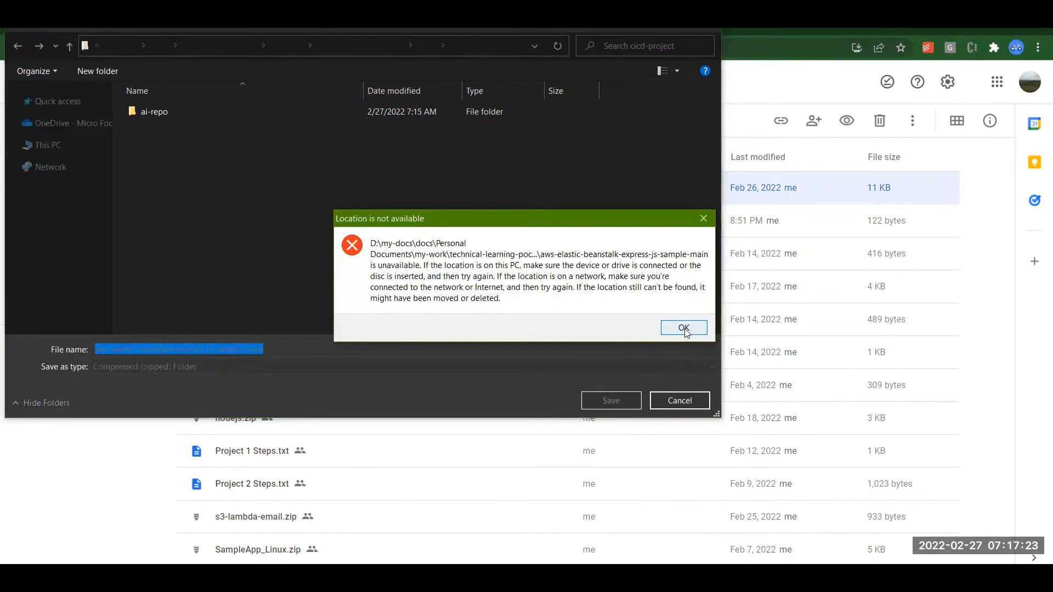
left_click(685, 328)
key("Escape")
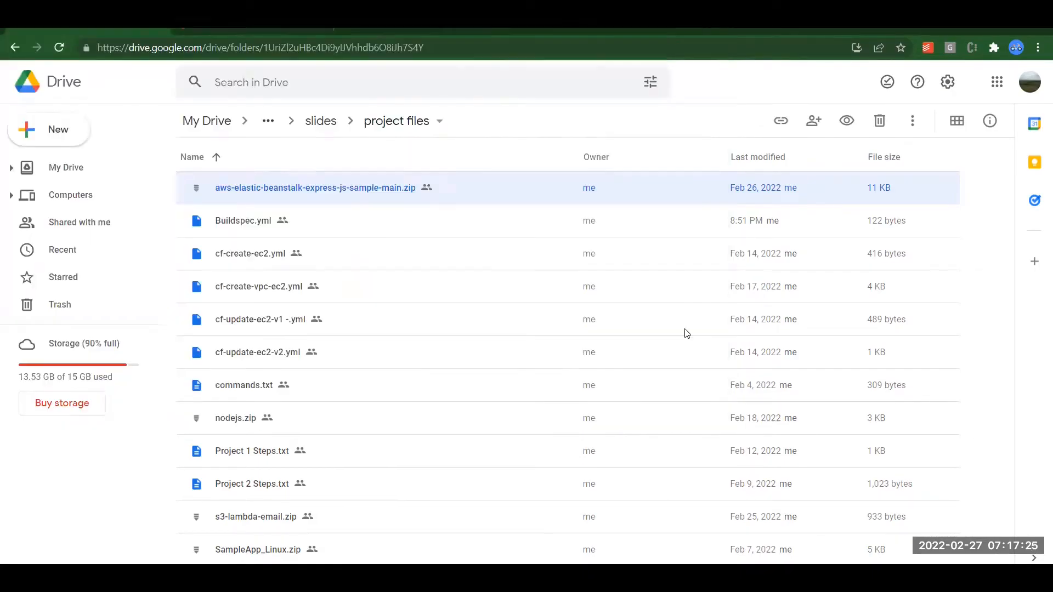
right_click(491, 177)
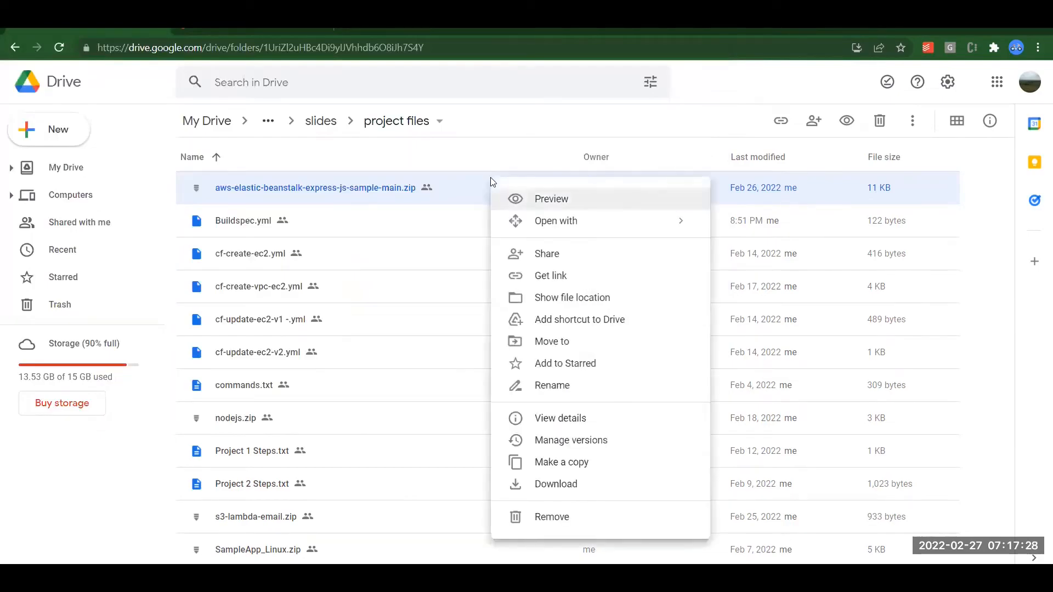
left_click(531, 486)
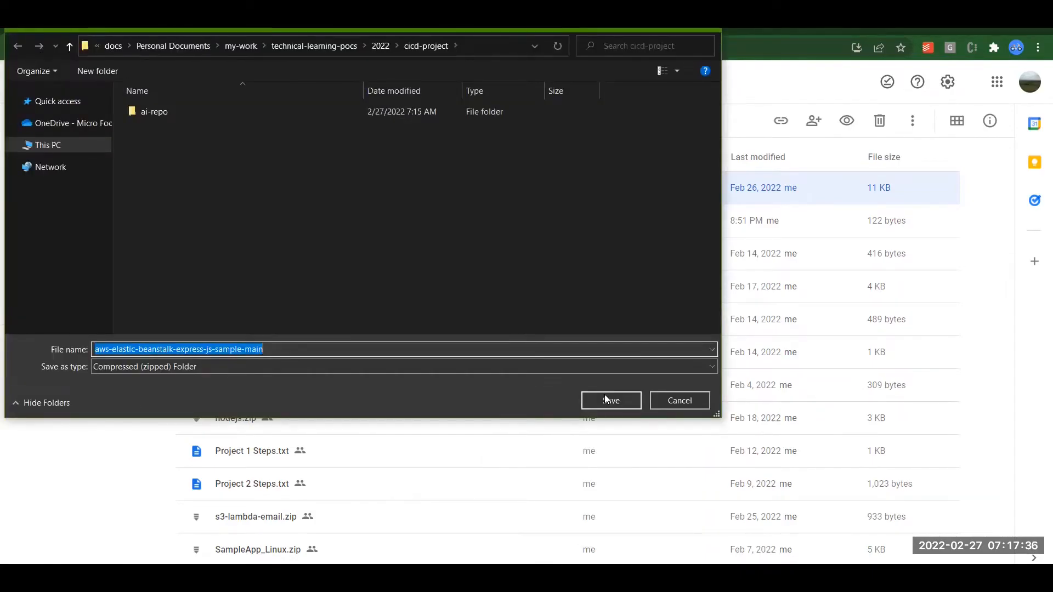
left_click(607, 401)
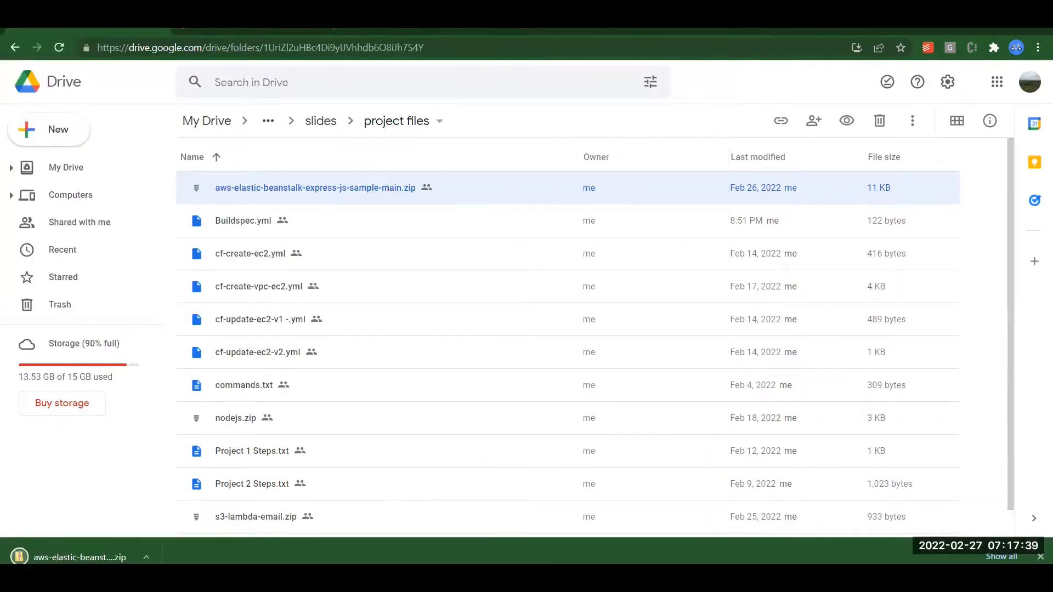
Extract the downloaded sample zip and open its inner folder of app files.
left_click(397, 514)
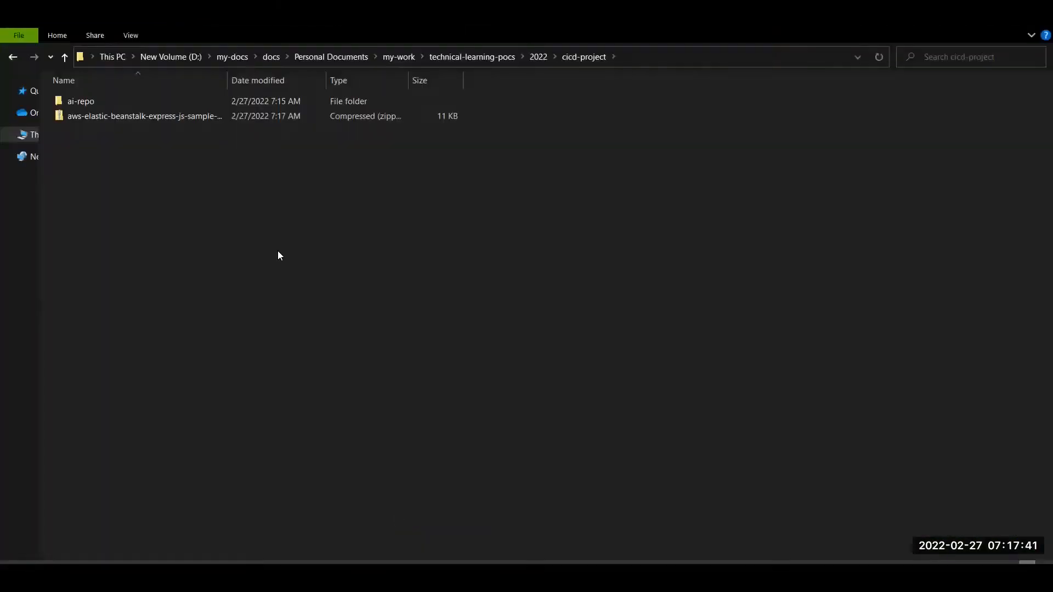
left_click(171, 118)
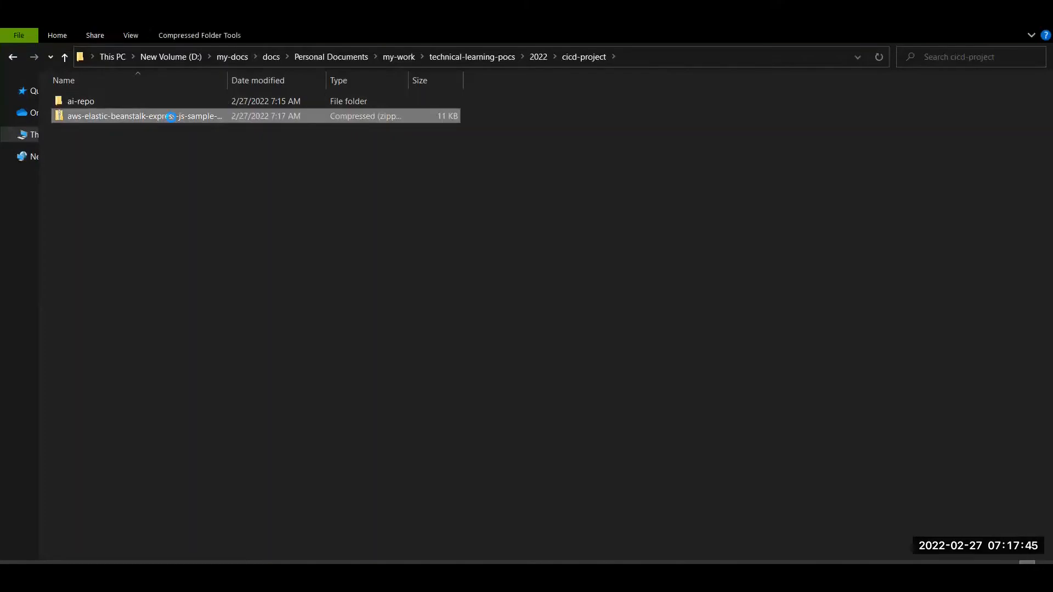
right_click(171, 117)
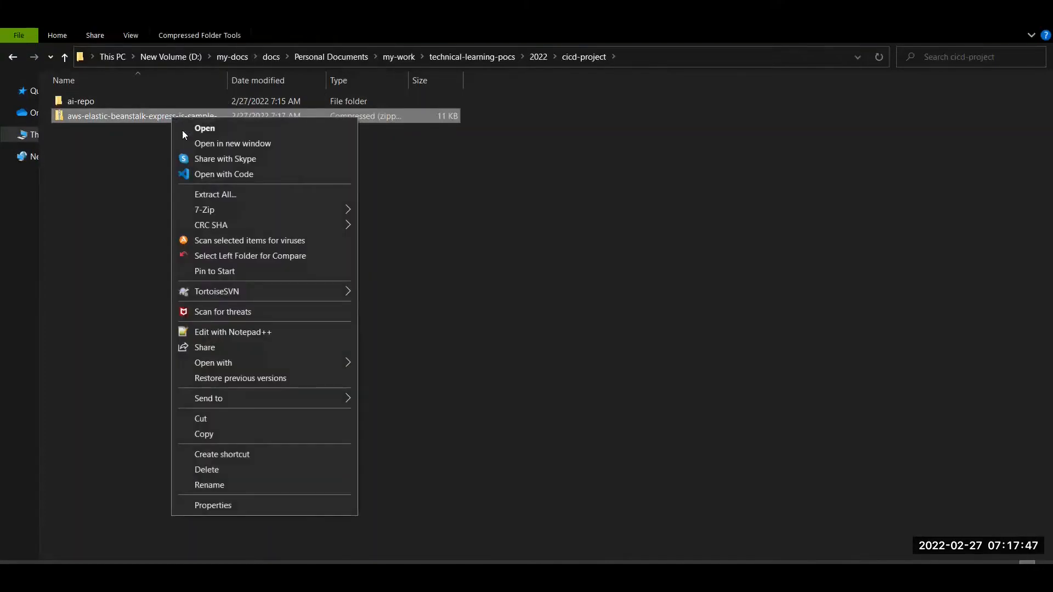
left_click(247, 192)
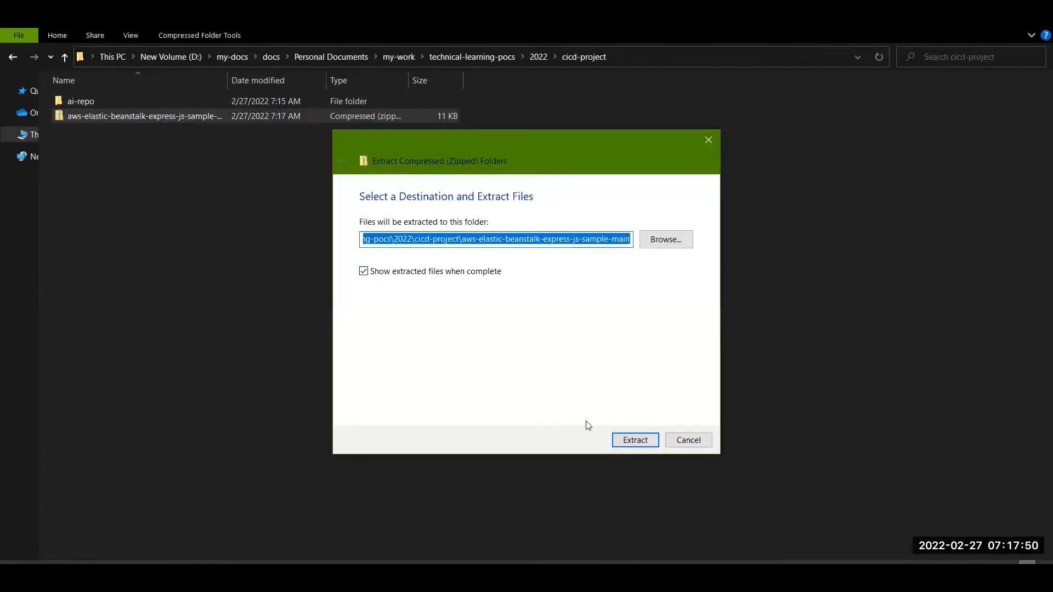
left_click(623, 439)
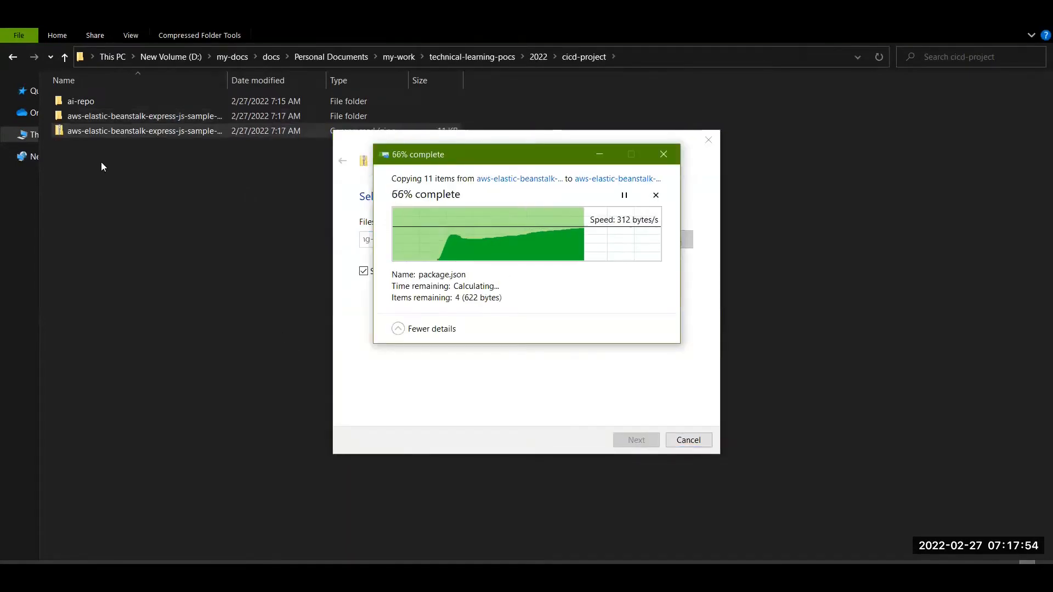
double_click(118, 118)
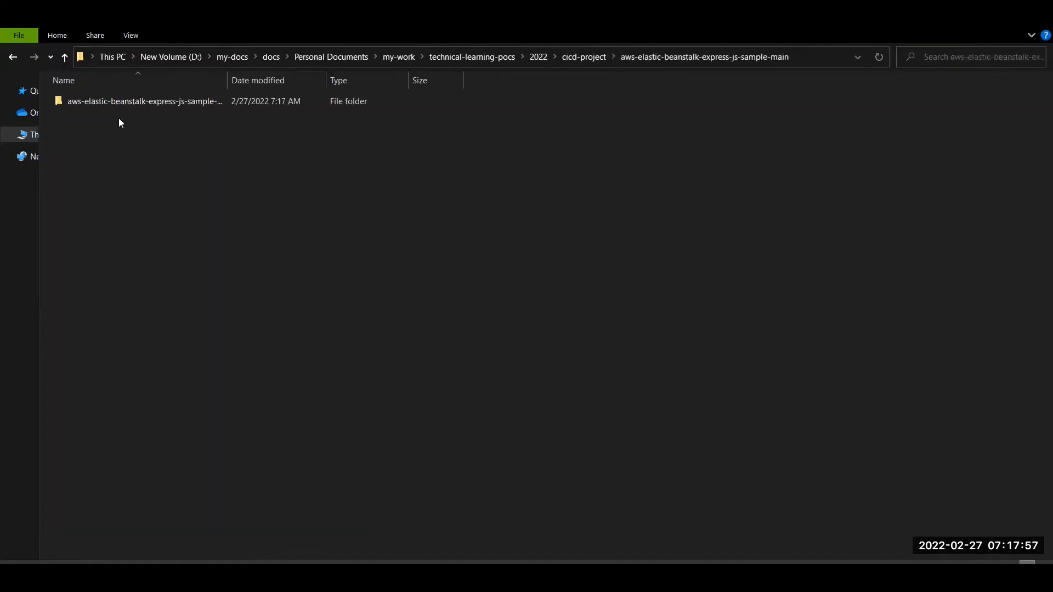
double_click(193, 101)
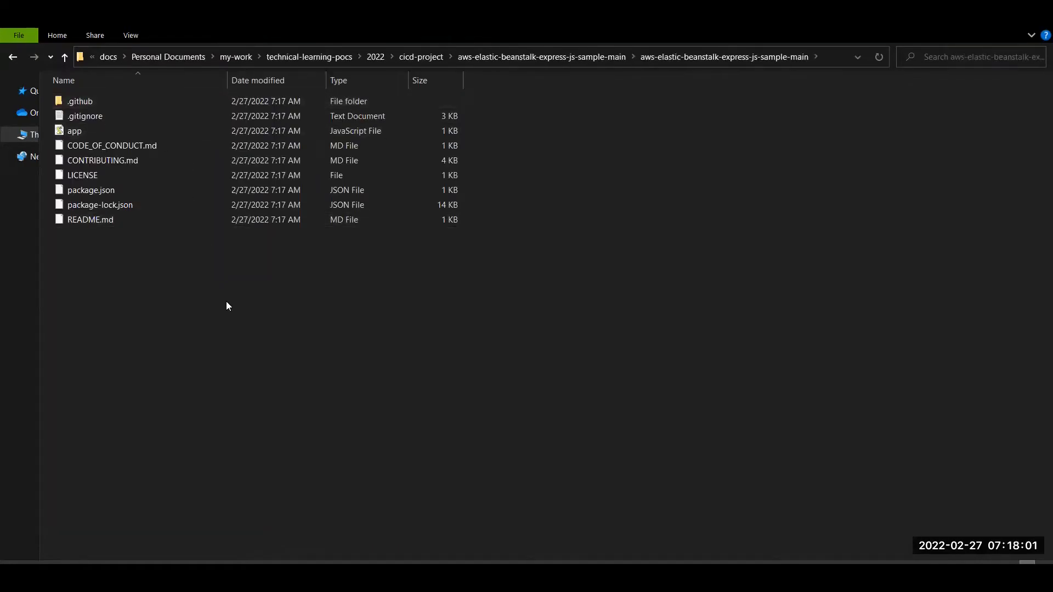
Move all the sample app files into the ai-repo folder beside .git.
key("ctrl+a")
key("ctrl+x")
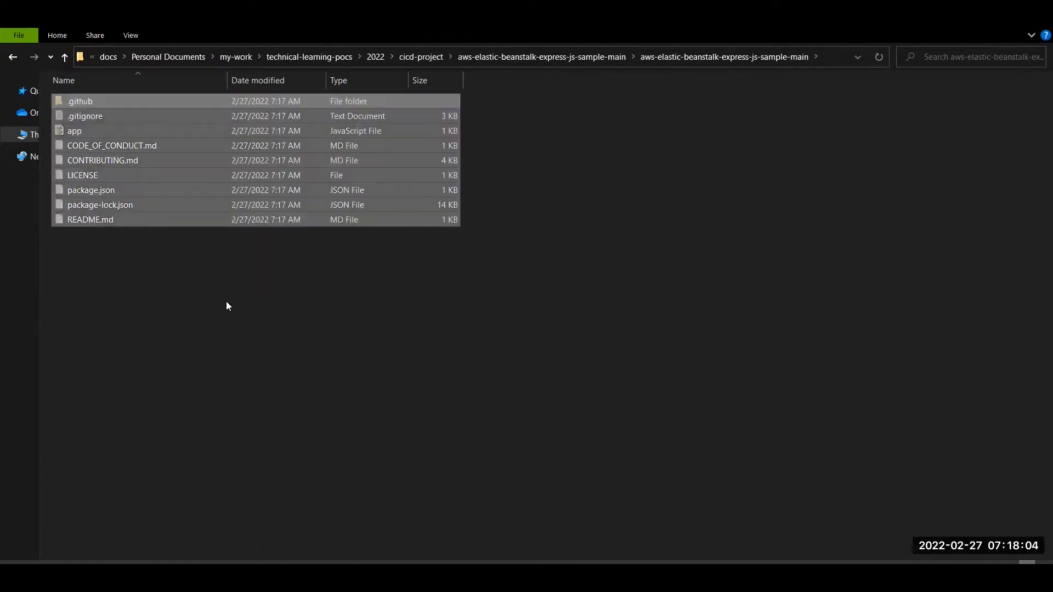
left_click(426, 55)
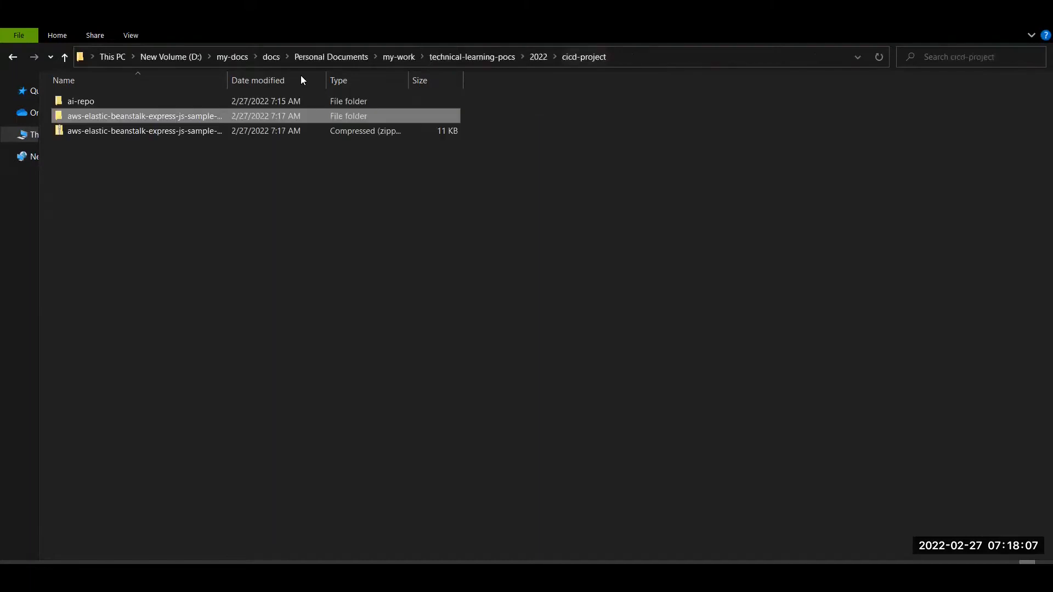
double_click(93, 101)
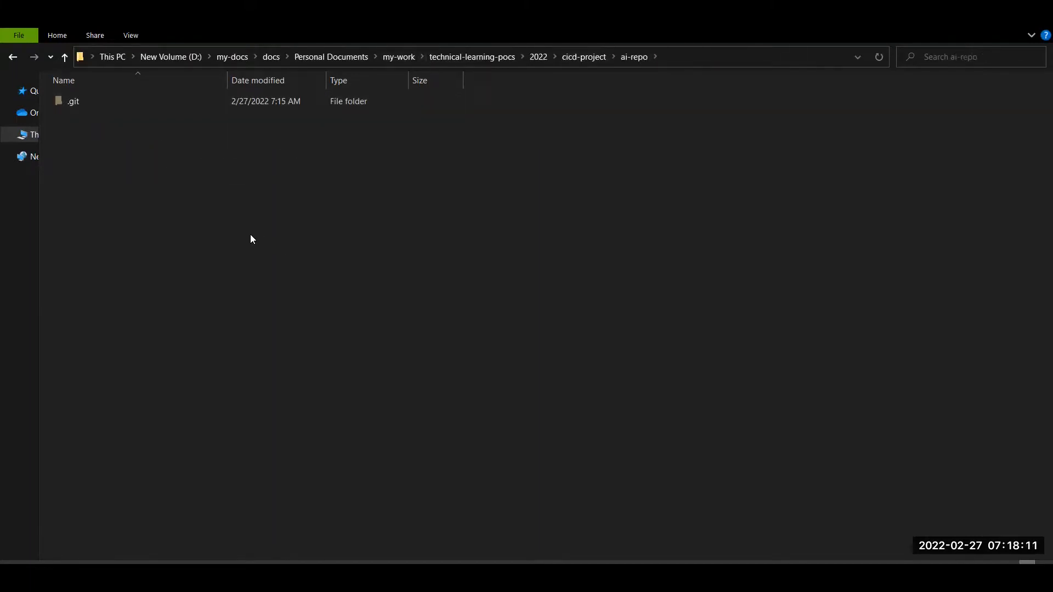
key("ctrl+v")
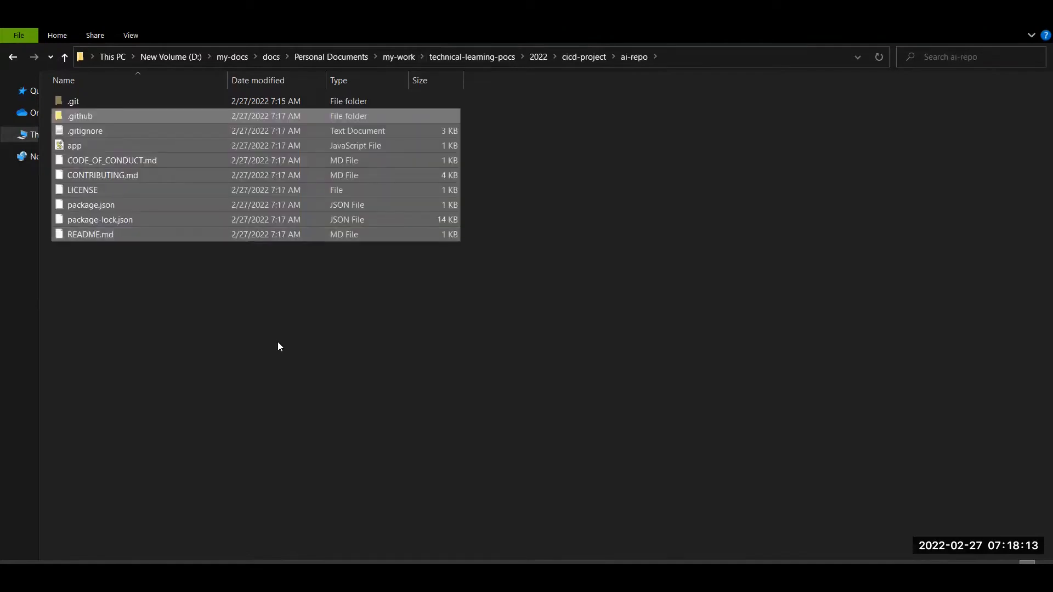
Open app.js from ai-repo in Notepad++.
left_click(278, 343)
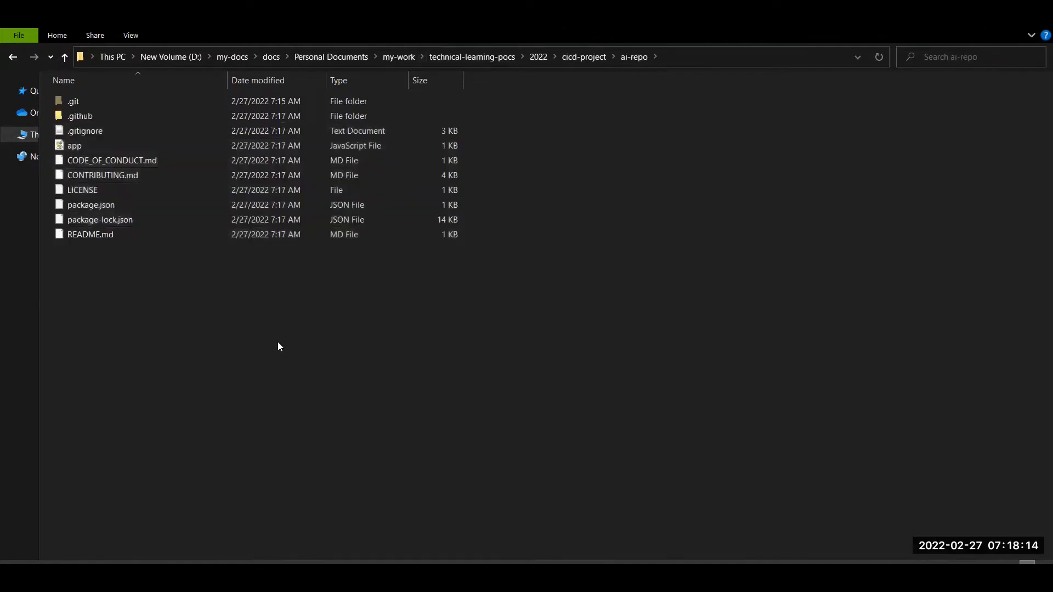
left_click(80, 148)
double_click(80, 147)
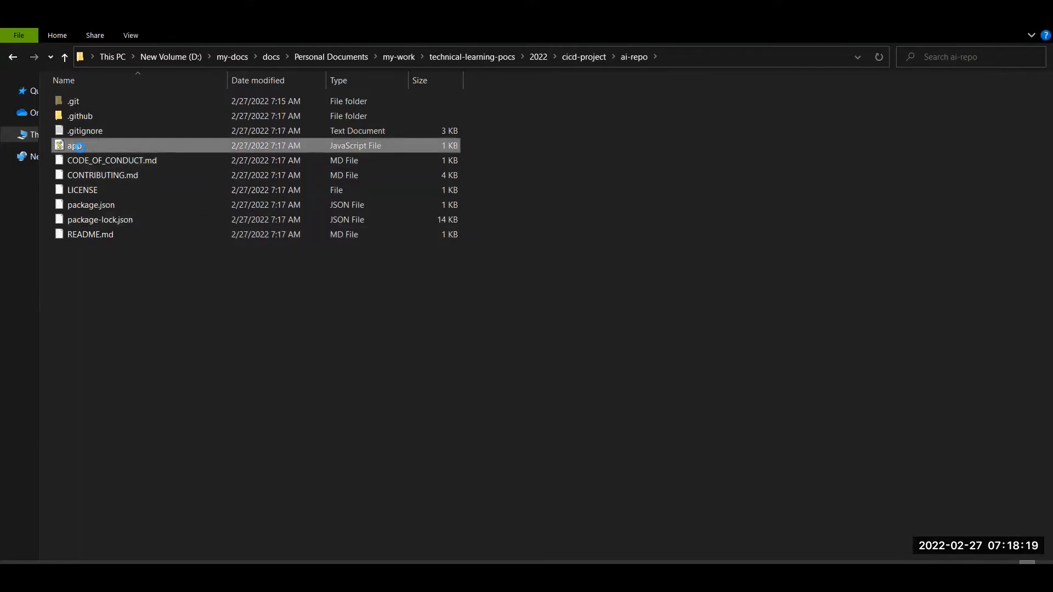
right_click(80, 148)
left_click(106, 297)
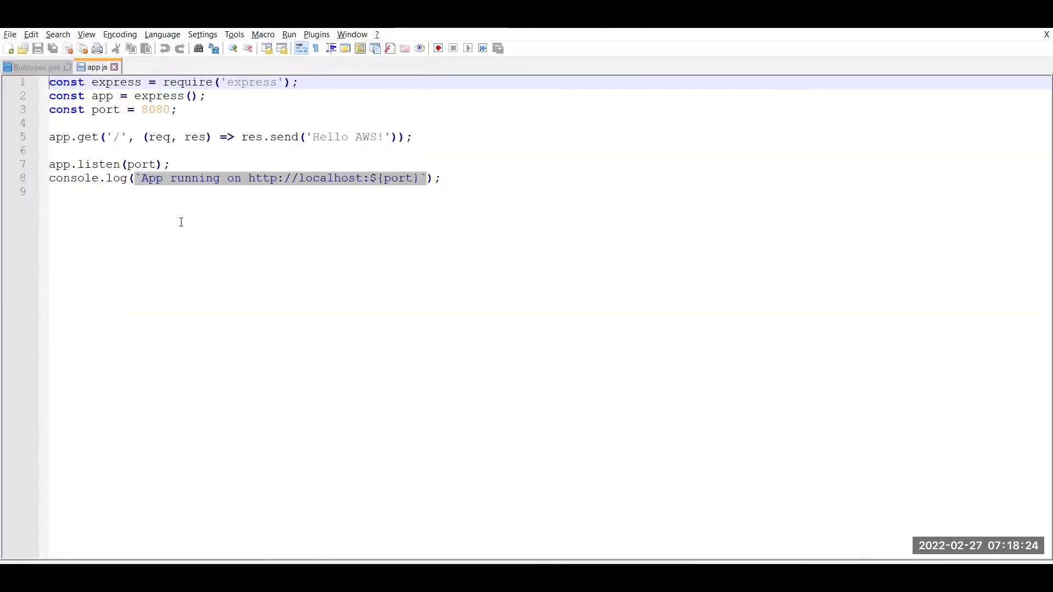
scroll(181, 221, "up", 5, "ctrl")
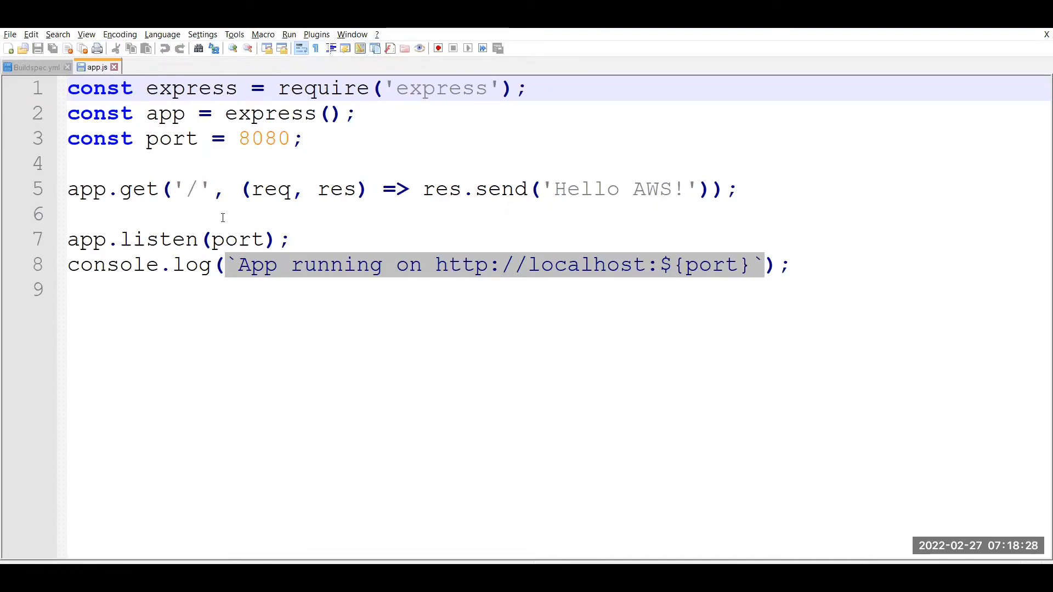
left_click(541, 324)
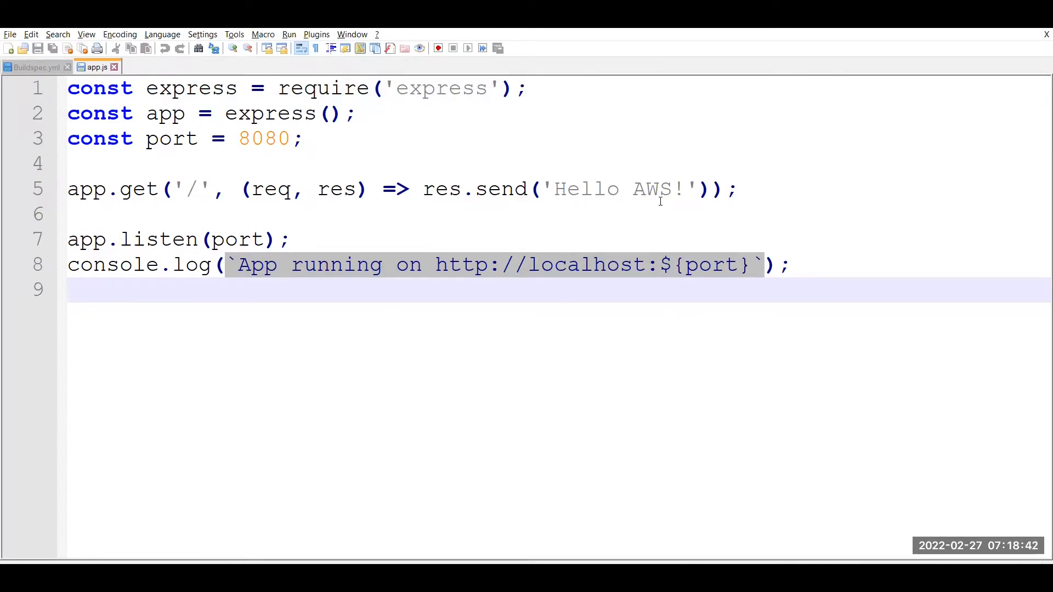
key("alt+Tab")
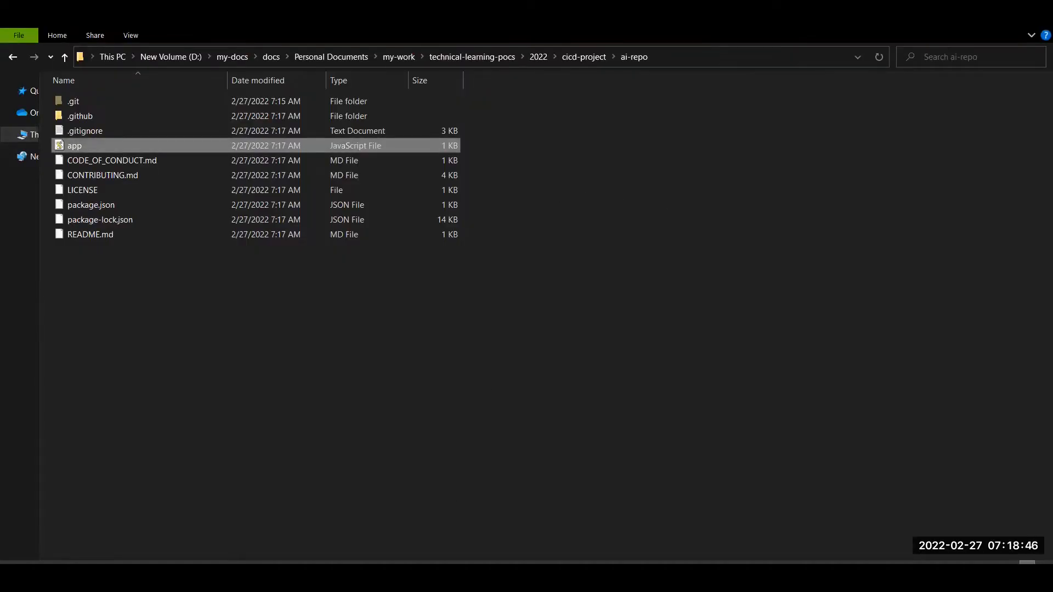
Change into ai-repo, list its files with dir, and clear the console.
key("alt+Tab")
left_click(504, 283)
type("cd ai-repo")
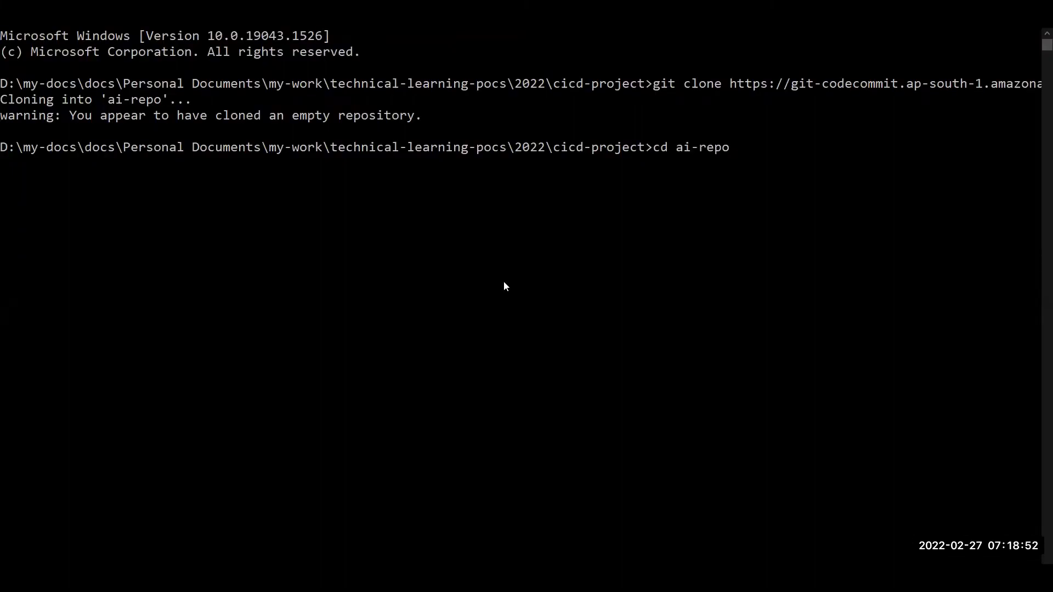
key("Return")
type("dir")
key("Return")
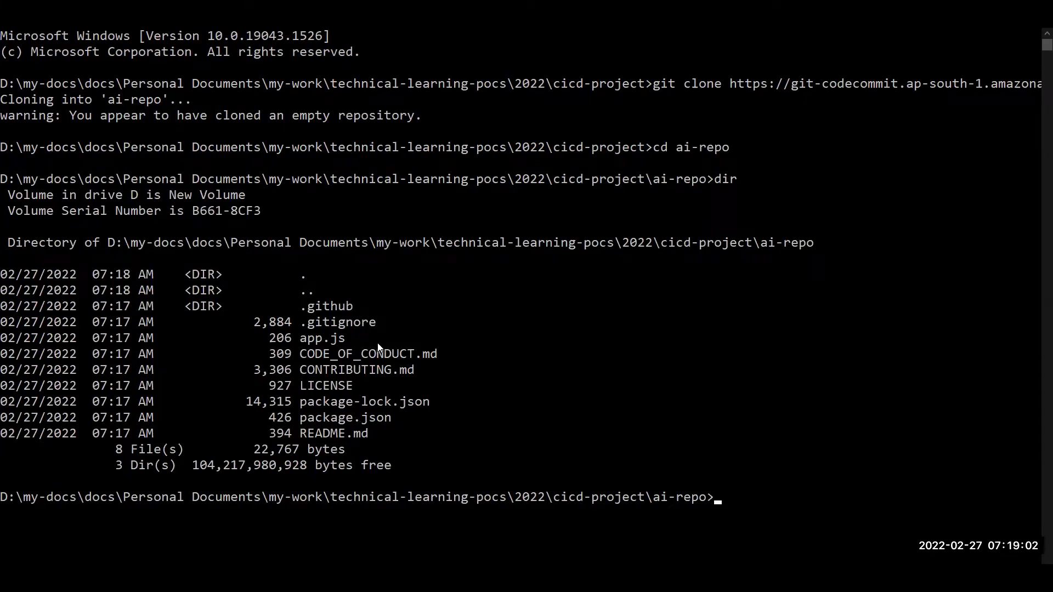
type("cls")
key("Return")
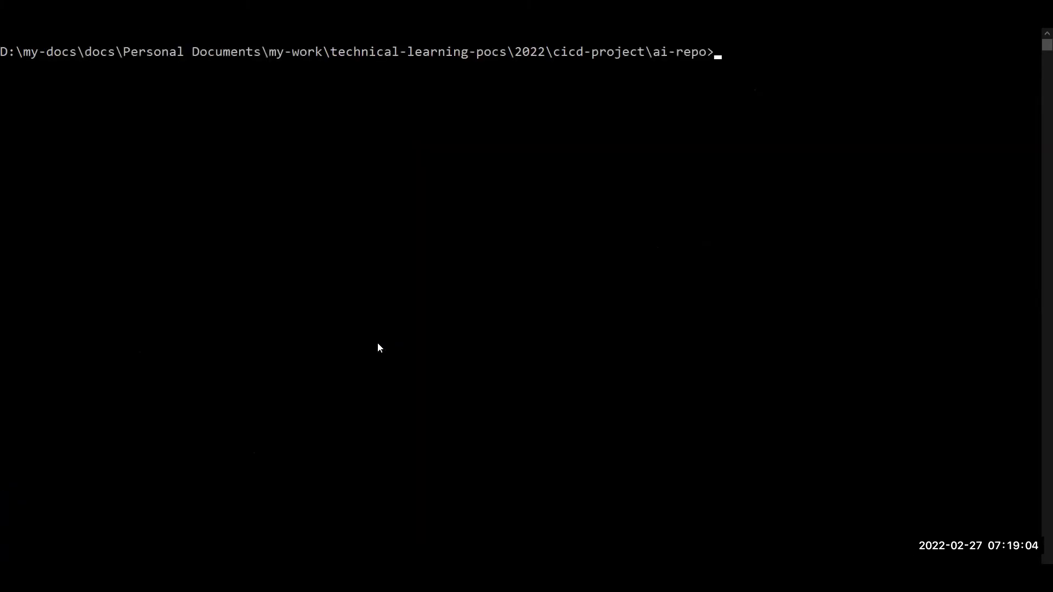
Stage all files with git add * and commit them as "initial commit".
type("git add *")
key("Return")
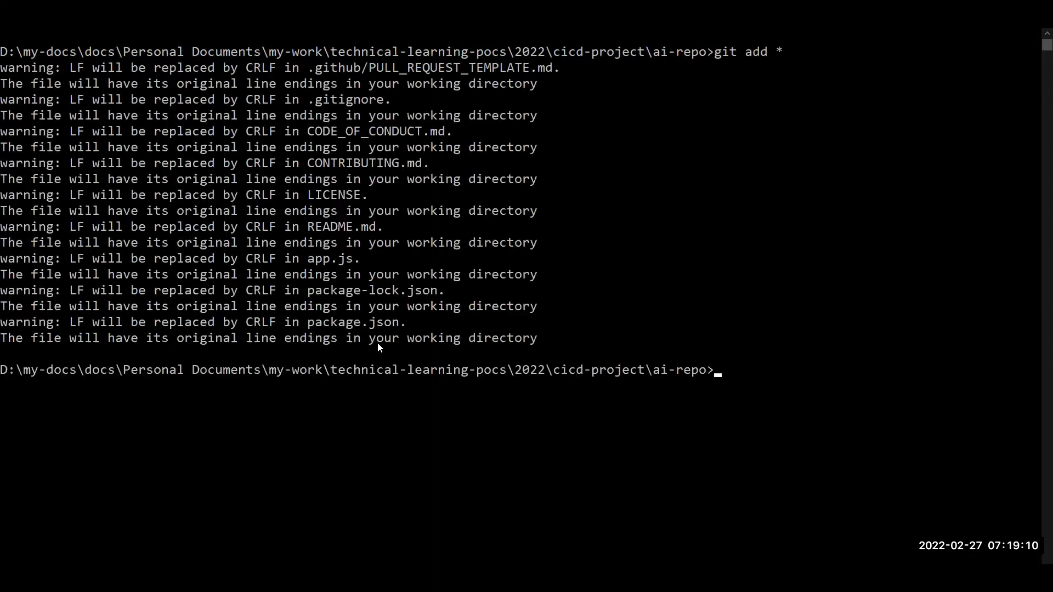
type("git commit -m \"initial")
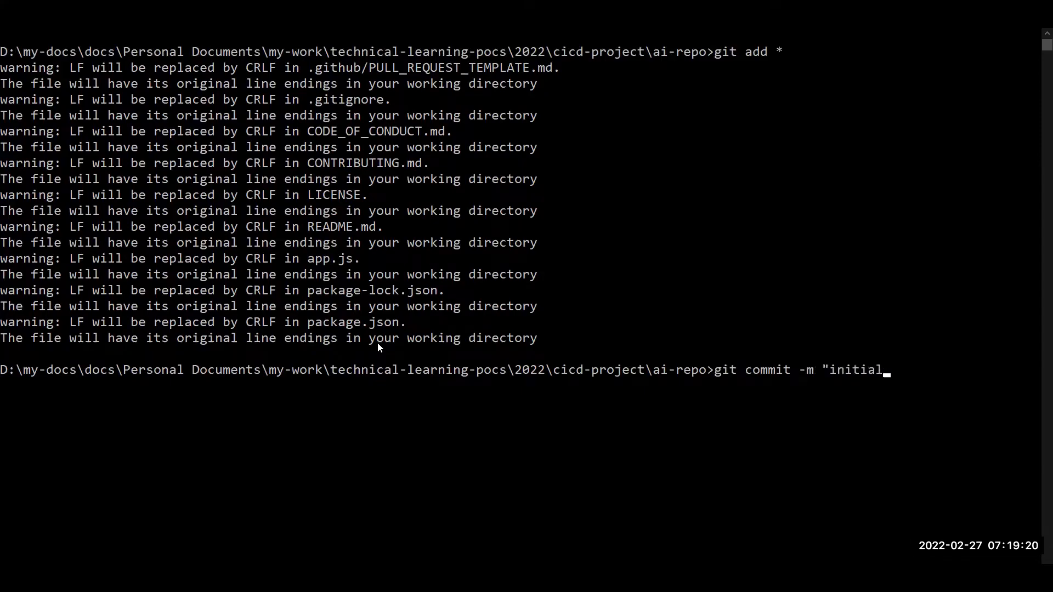
type(" commit\"")
key("Return")
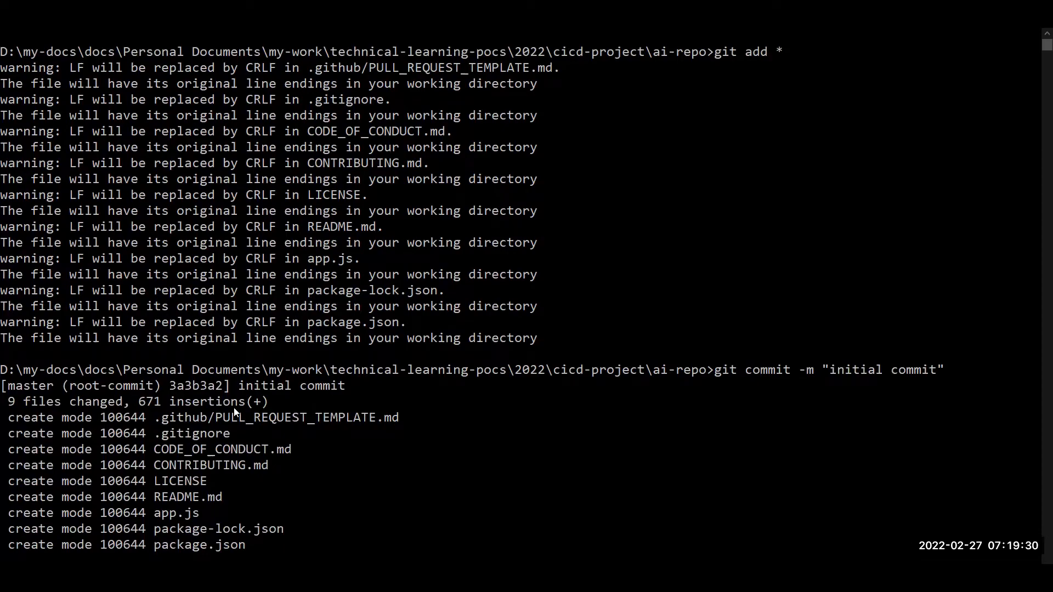
Push the commit to the CodeCommit master branch with git push.
type("cls")
key("Return")
type("git push")
key("Return")
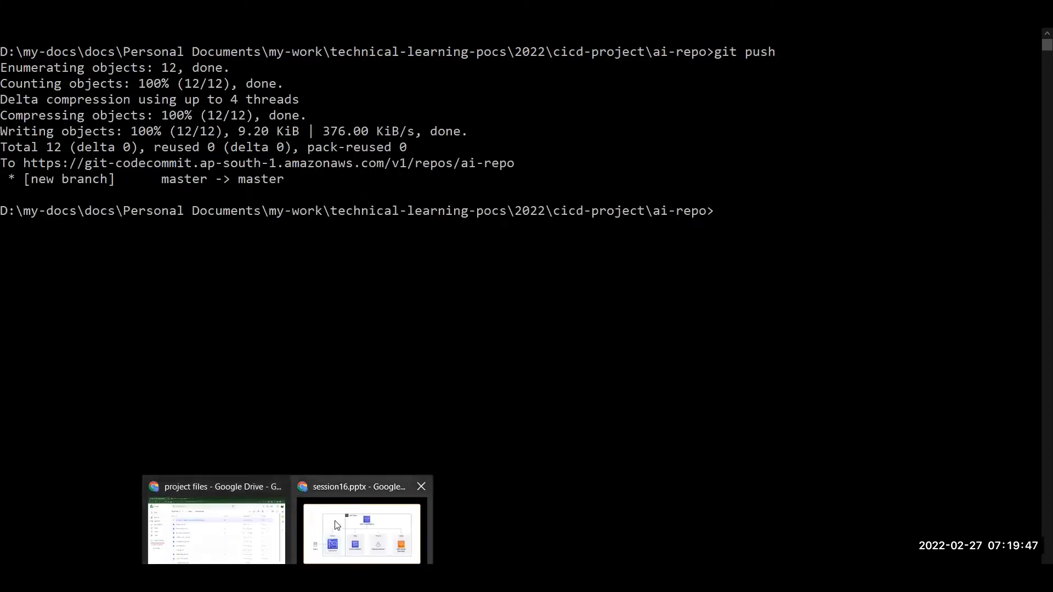
left_click(336, 527)
key("alt+Tab")
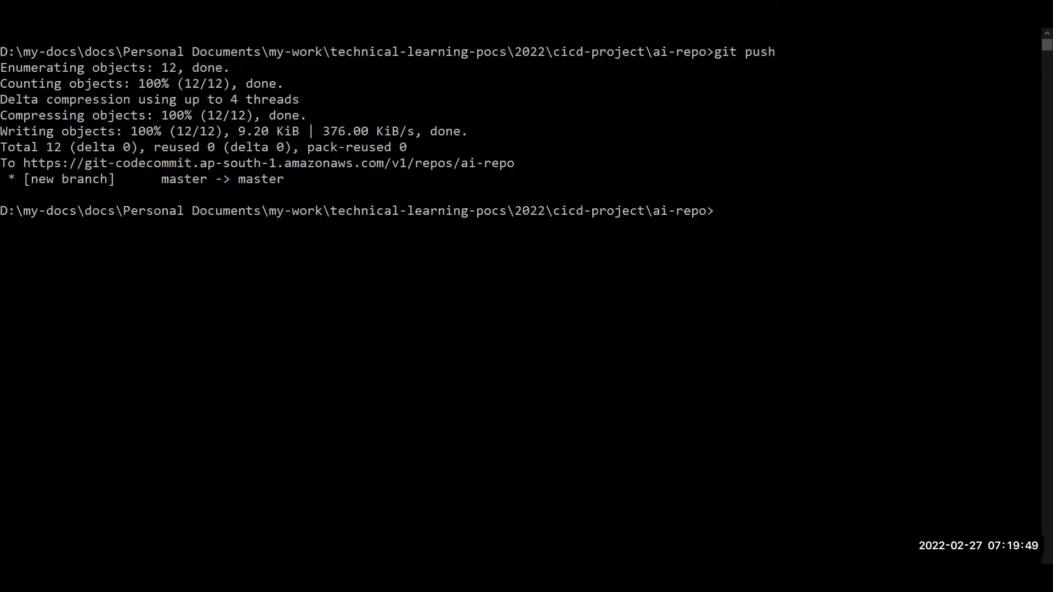
Go back to the CodeCommit repositories list and open ai-repo.
left_click(214, 521)
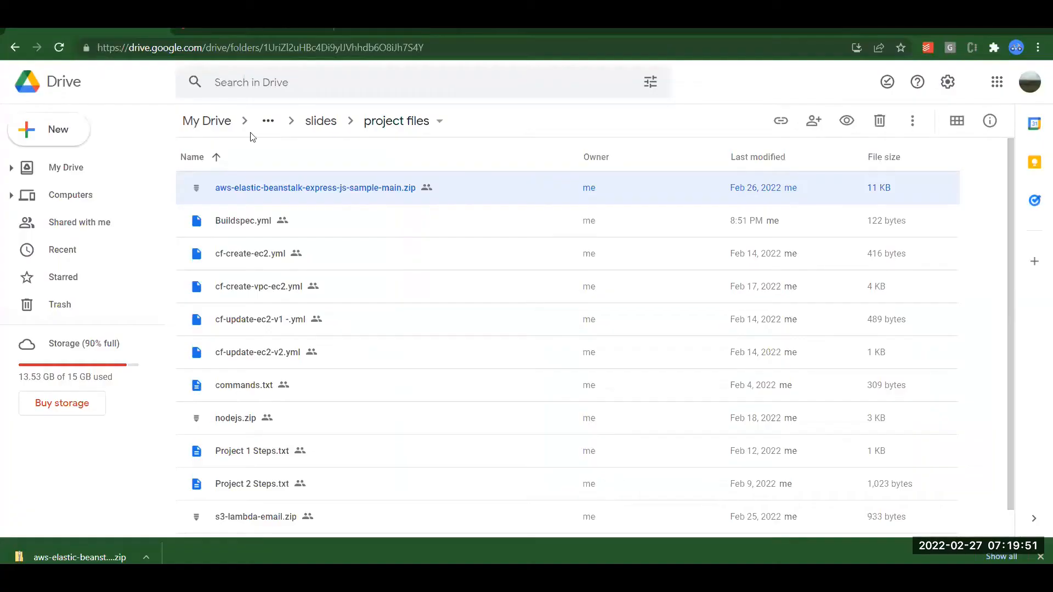
left_click(262, 32)
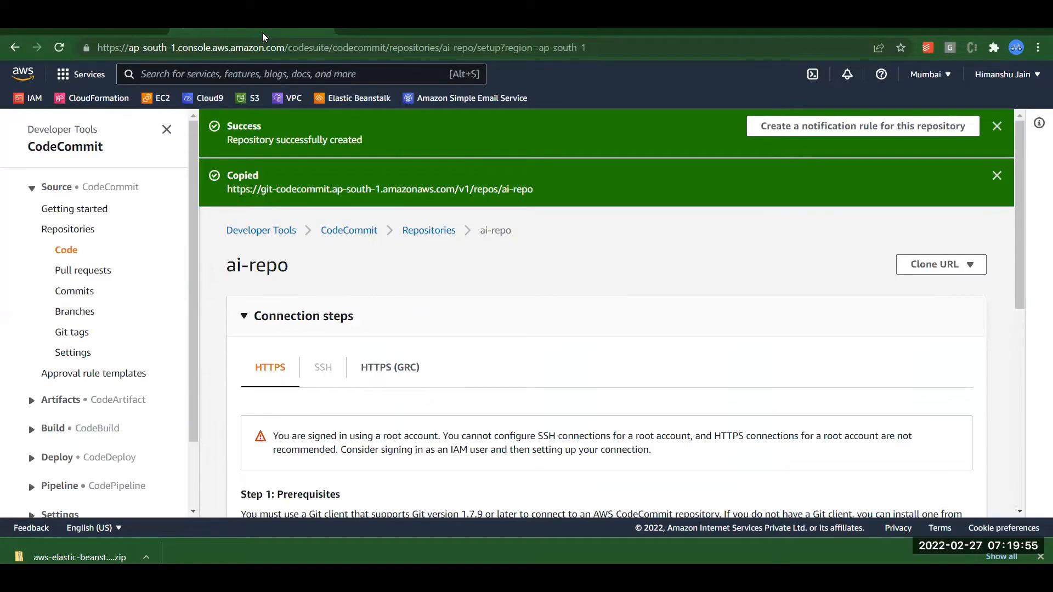
left_click(426, 230)
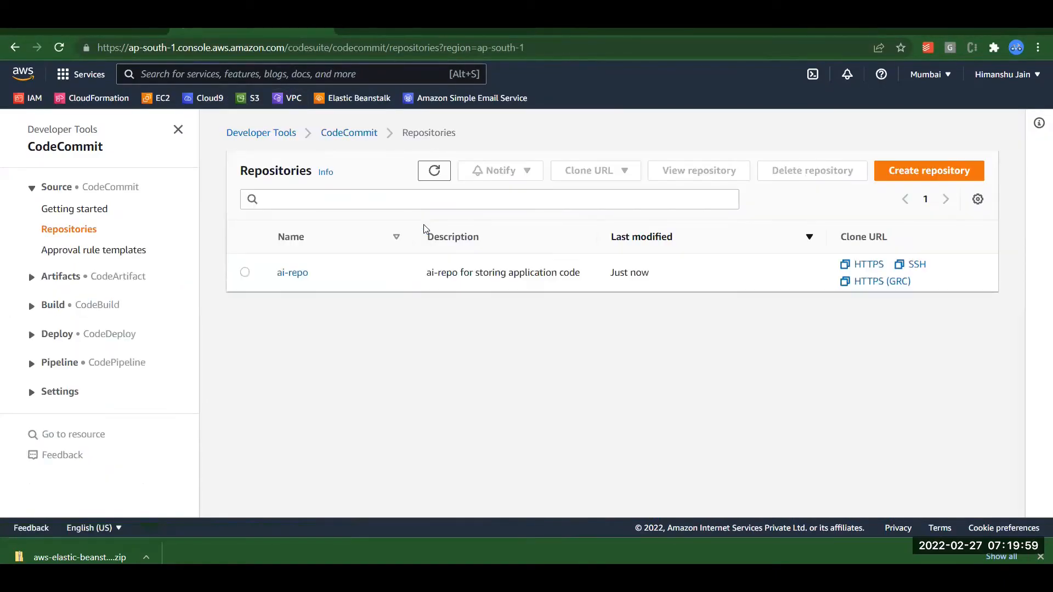
left_click(301, 276)
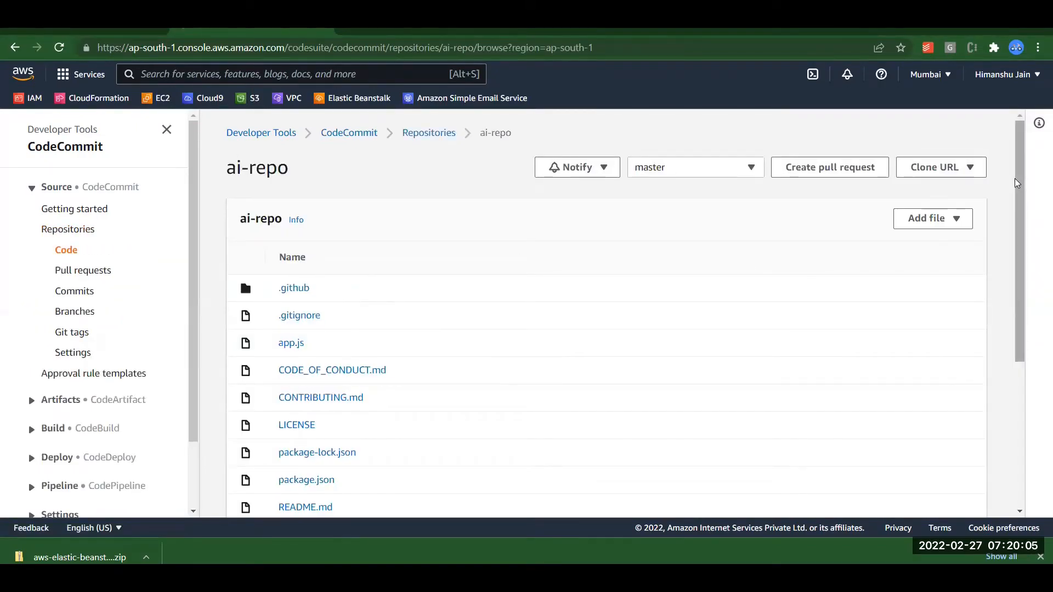
Review the pushed app.js, package.json and README.md, then open Elastic Beanstalk in a new tab.
left_click_drag(1018, 184, 1019, 252)
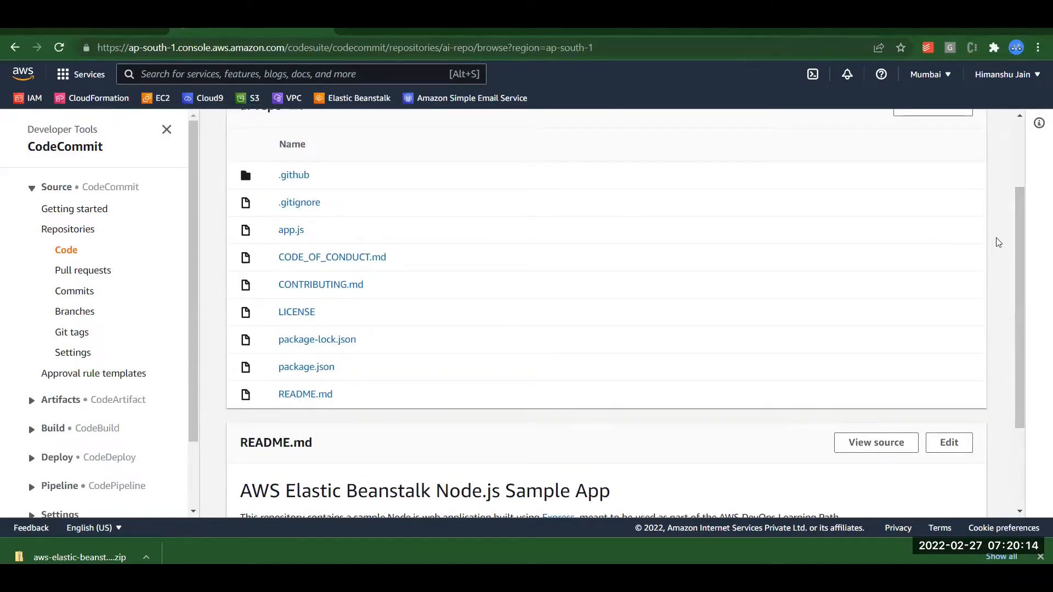
scroll(1022, 308, "down", 1)
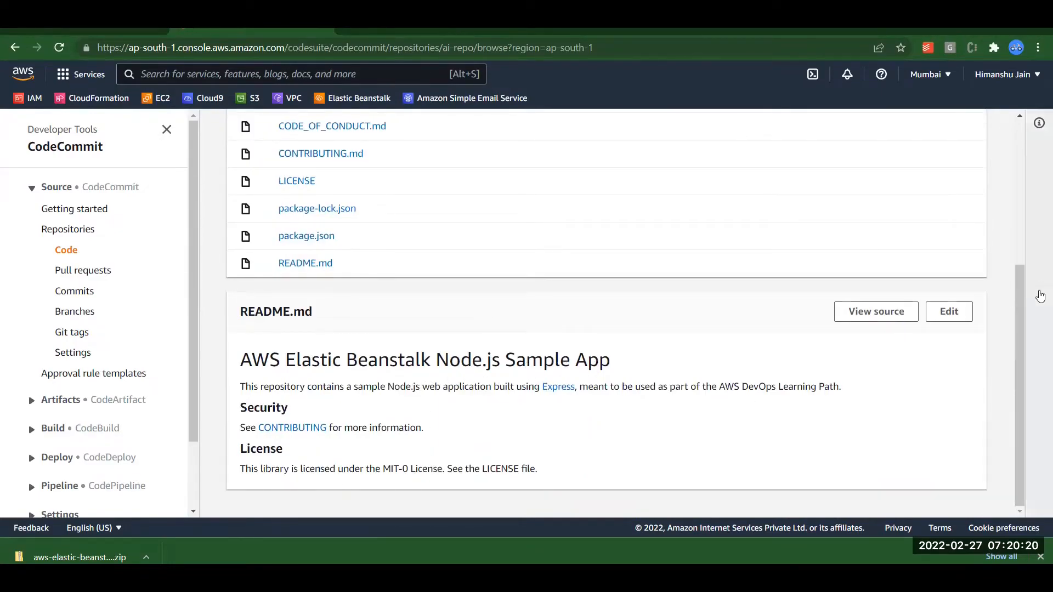
scroll(1021, 283, "up", 2)
left_click_drag(1022, 282, 1022, 248)
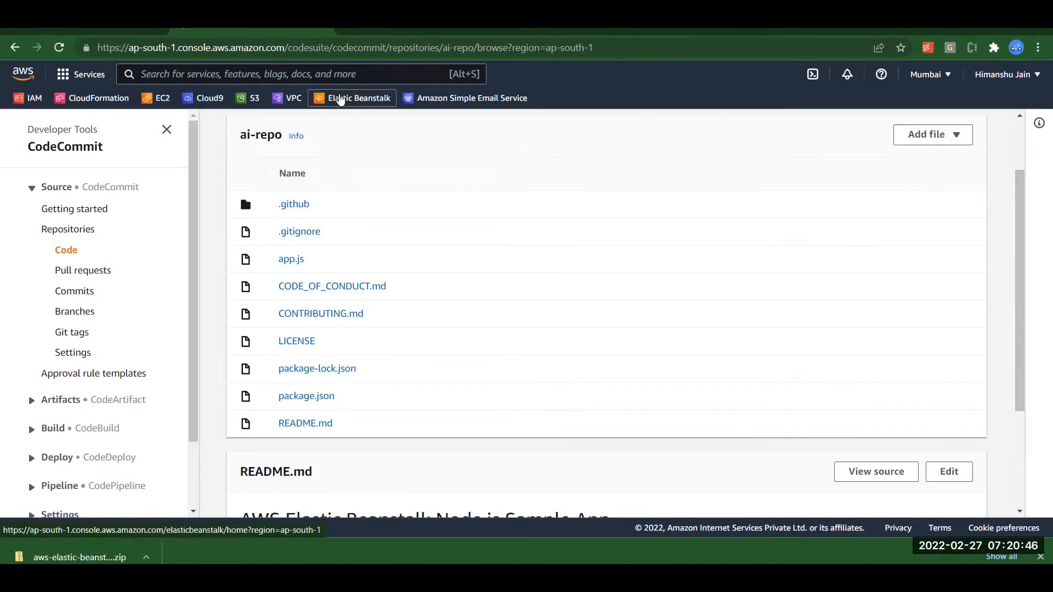
right_click(339, 96)
left_click(372, 107)
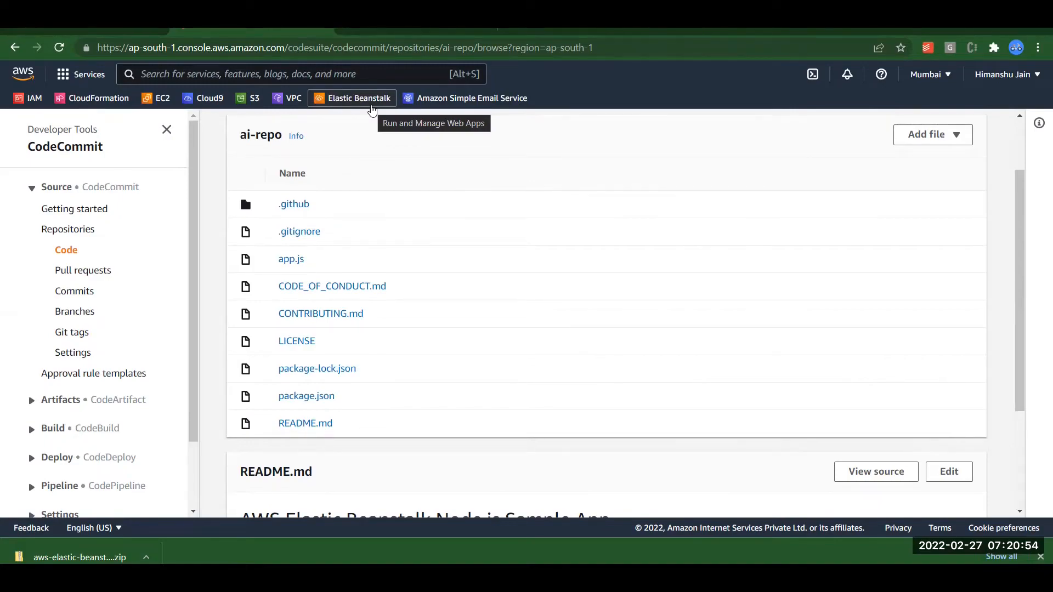
Start a new web server environment for the application ai-application.
left_click(398, 34)
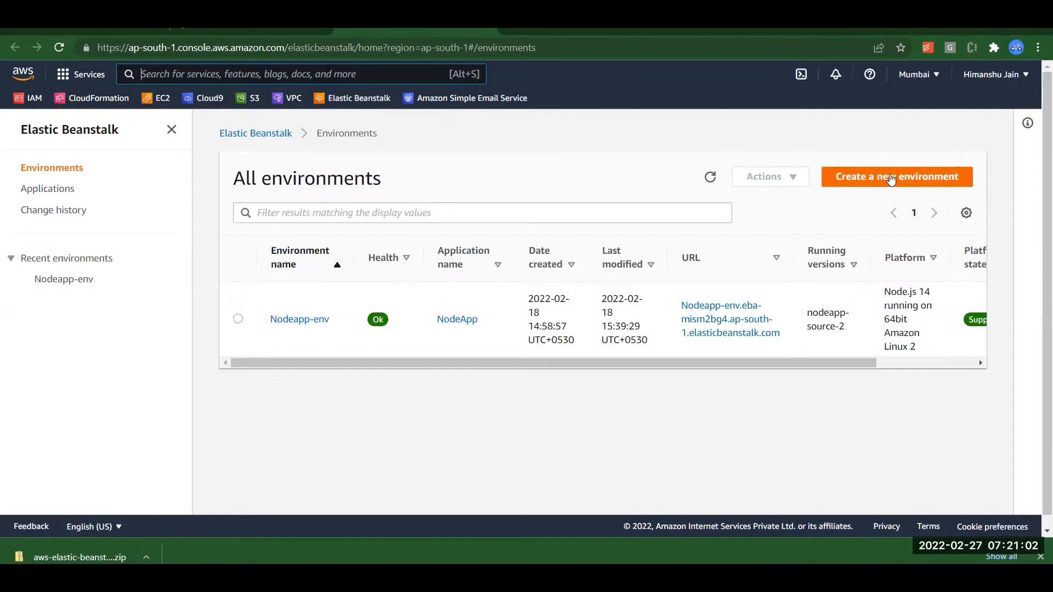
left_click(891, 178)
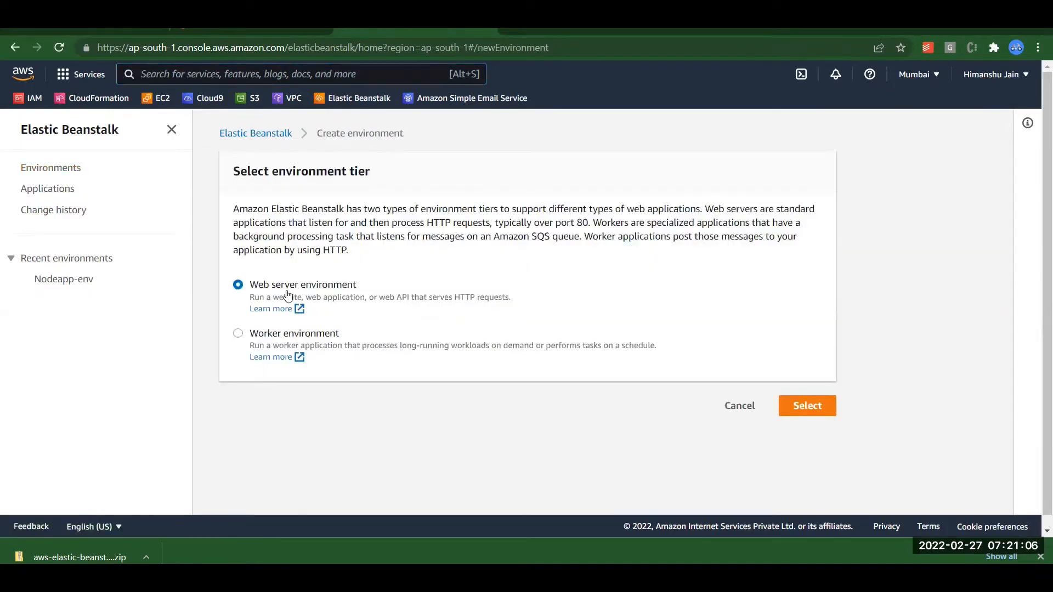
left_click(823, 406)
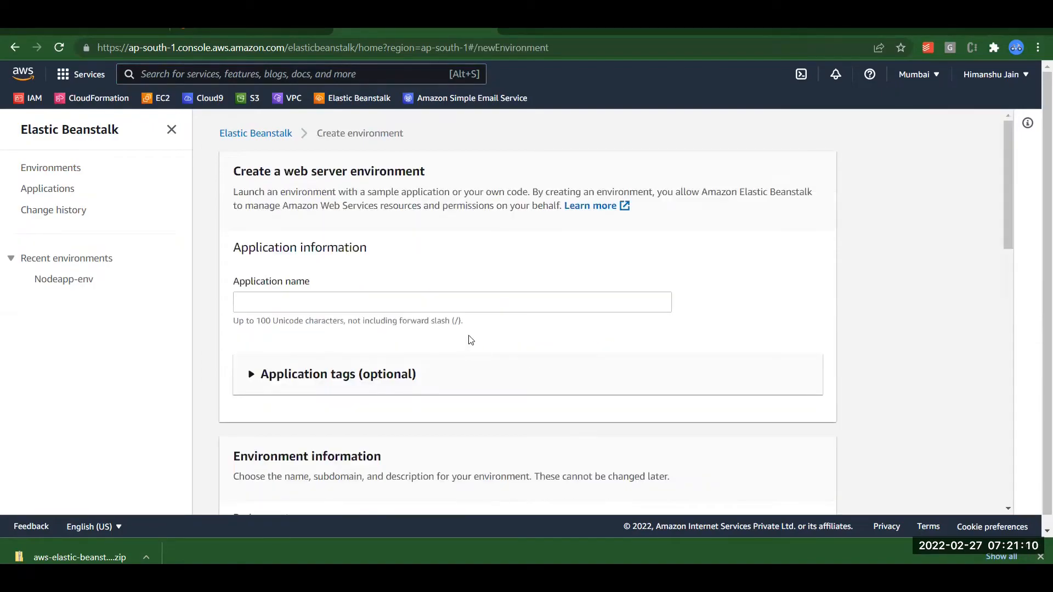
left_click(494, 296)
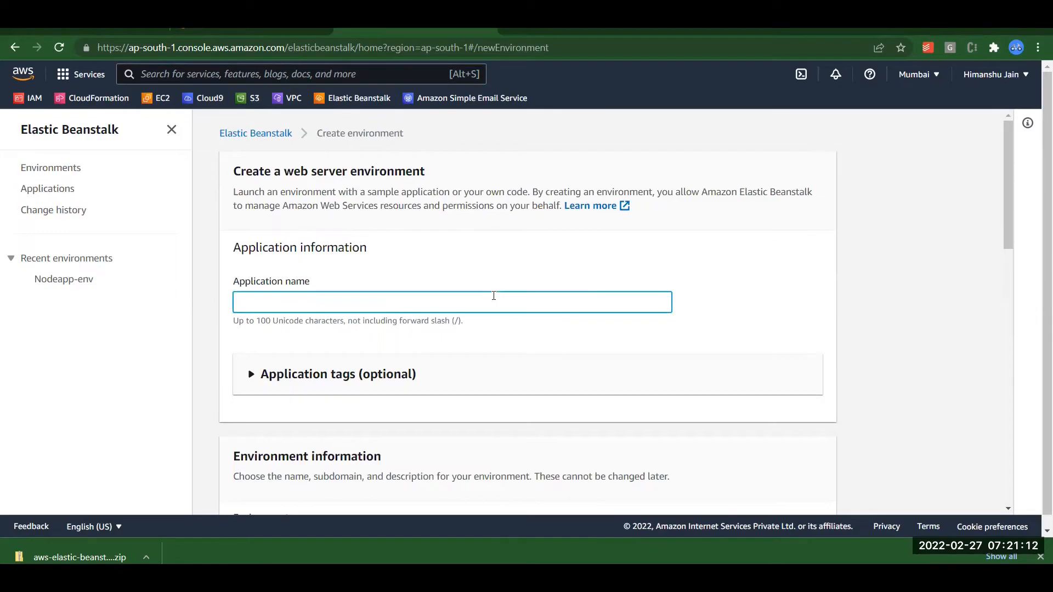
type("ai-application")
left_click(215, 366)
Enter the custom domain aisample and confirm it is available.
scroll(215, 366, "down", 1)
scroll(215, 367, "down", 5)
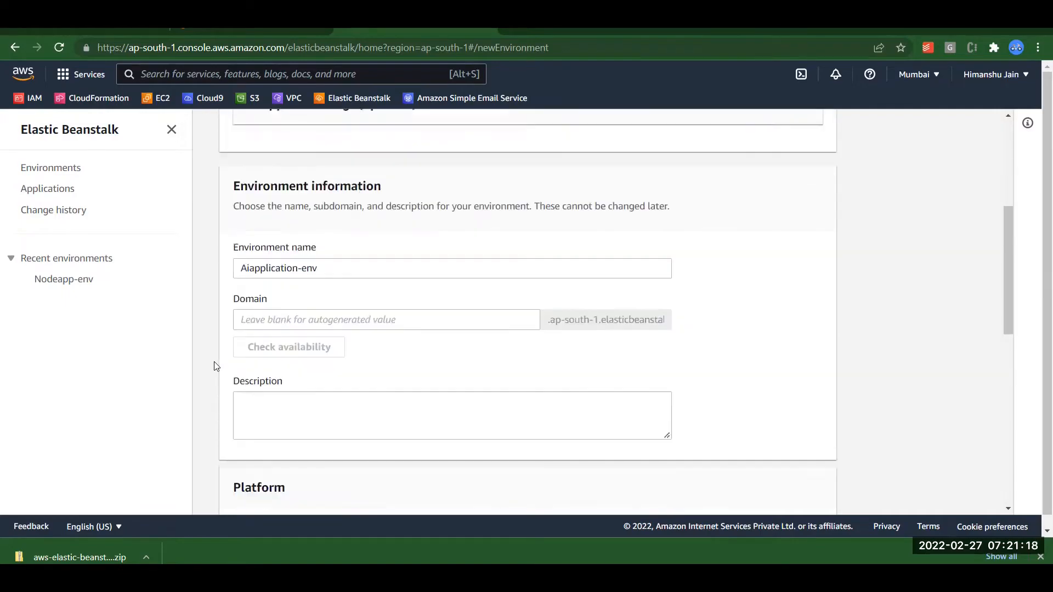
left_click(295, 290)
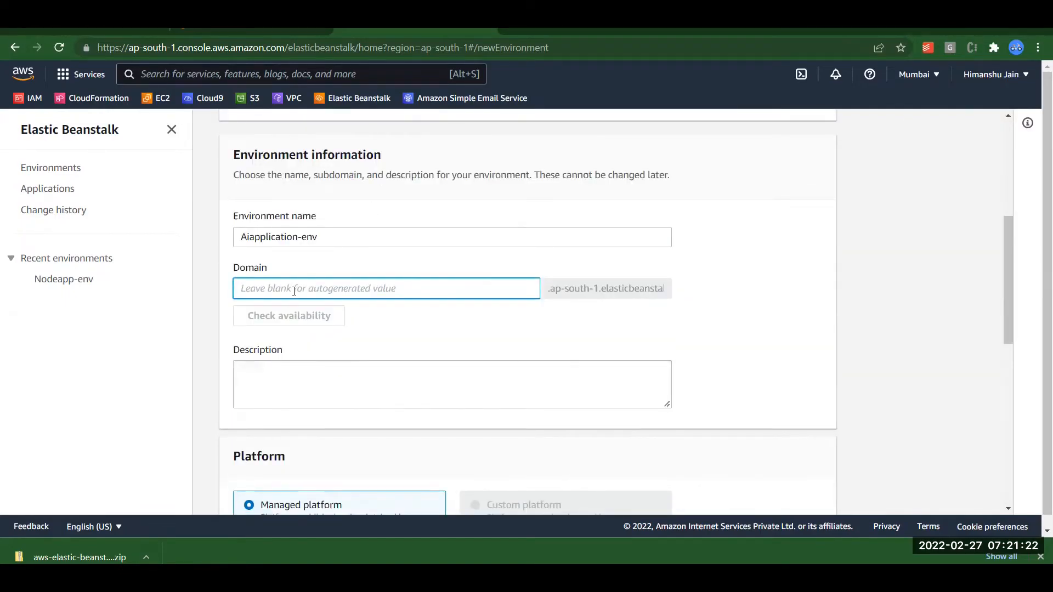
type("ai")
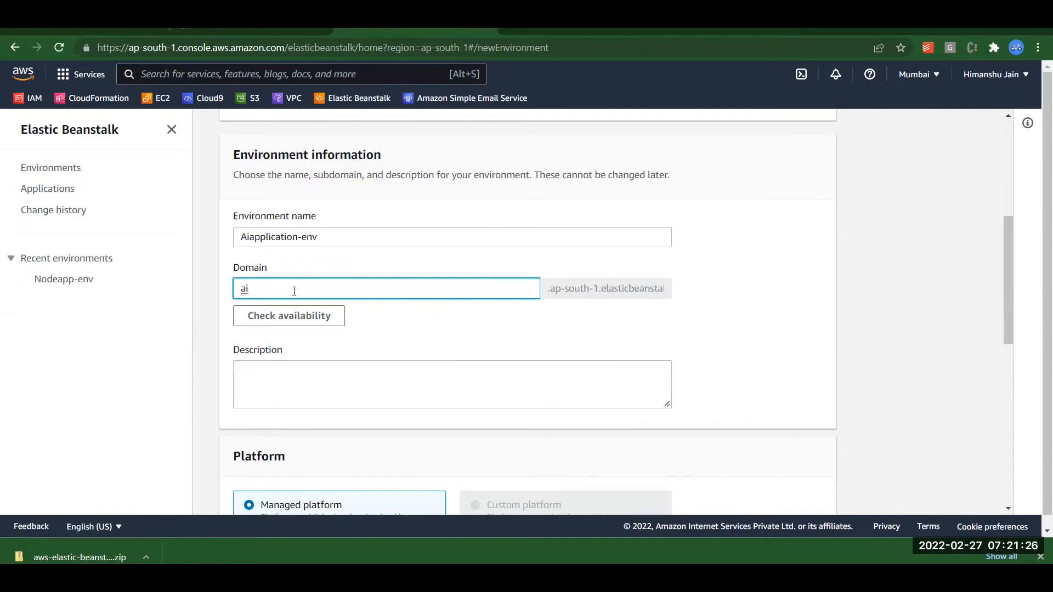
type("sample")
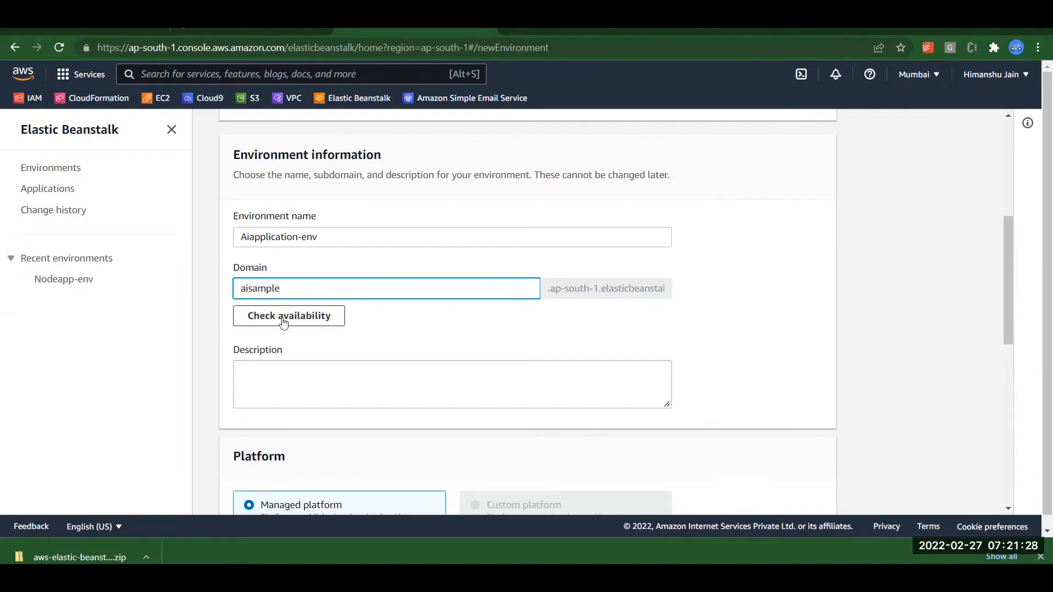
left_click(281, 326)
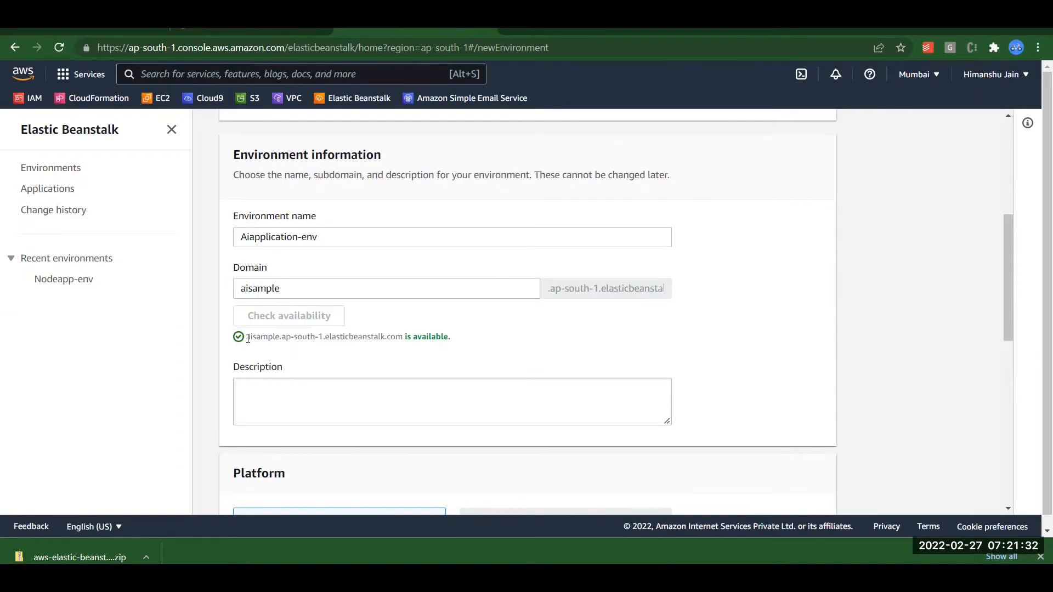
left_click_drag(247, 337, 576, 337)
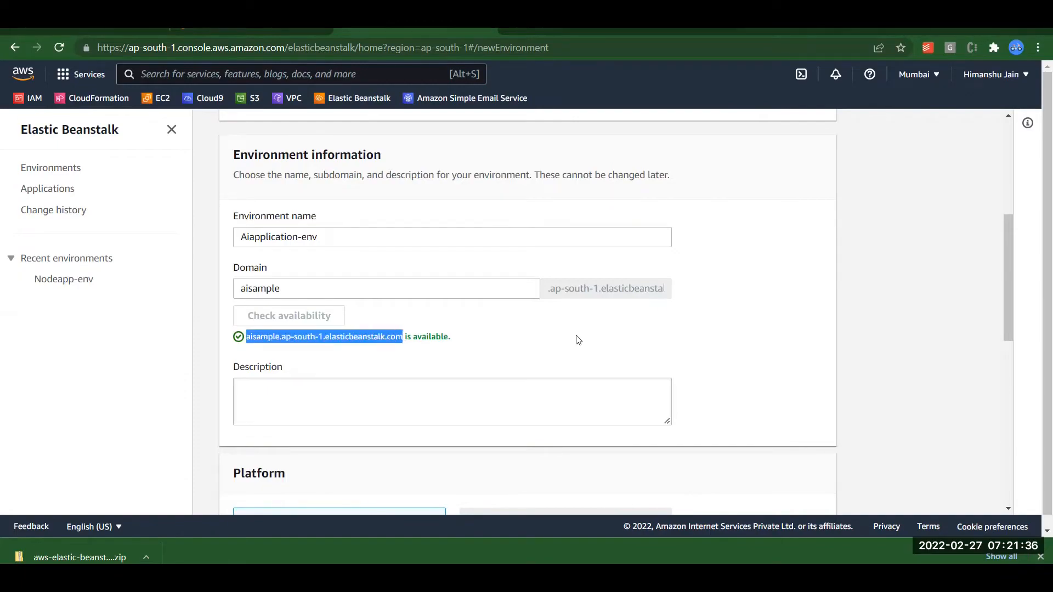
left_click(576, 336)
Set the environment description to 'this is a cicd based app'.
left_click(465, 389)
type("thi")
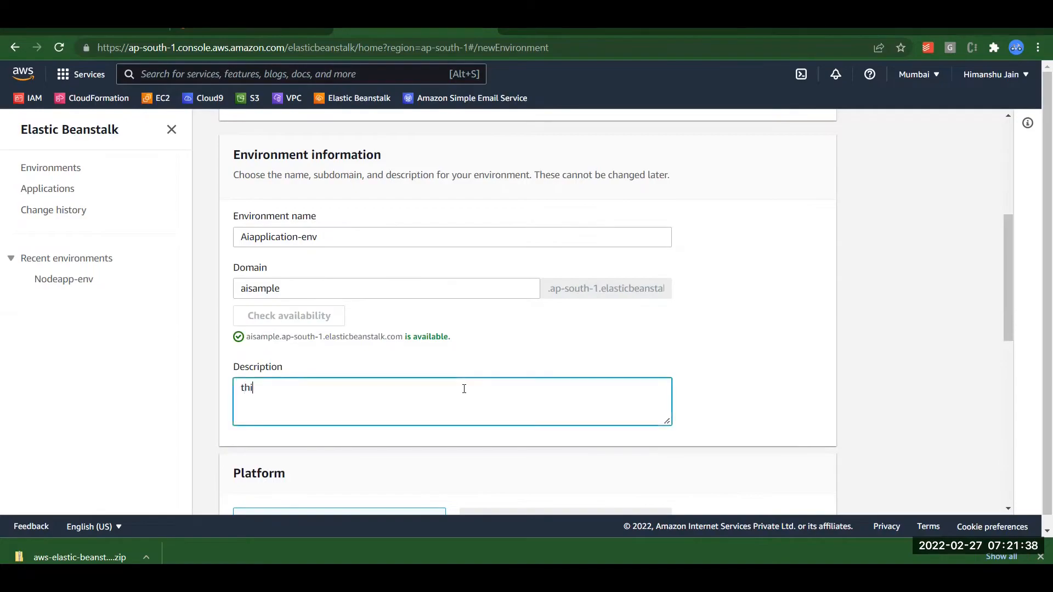
type("s is a cicd based app")
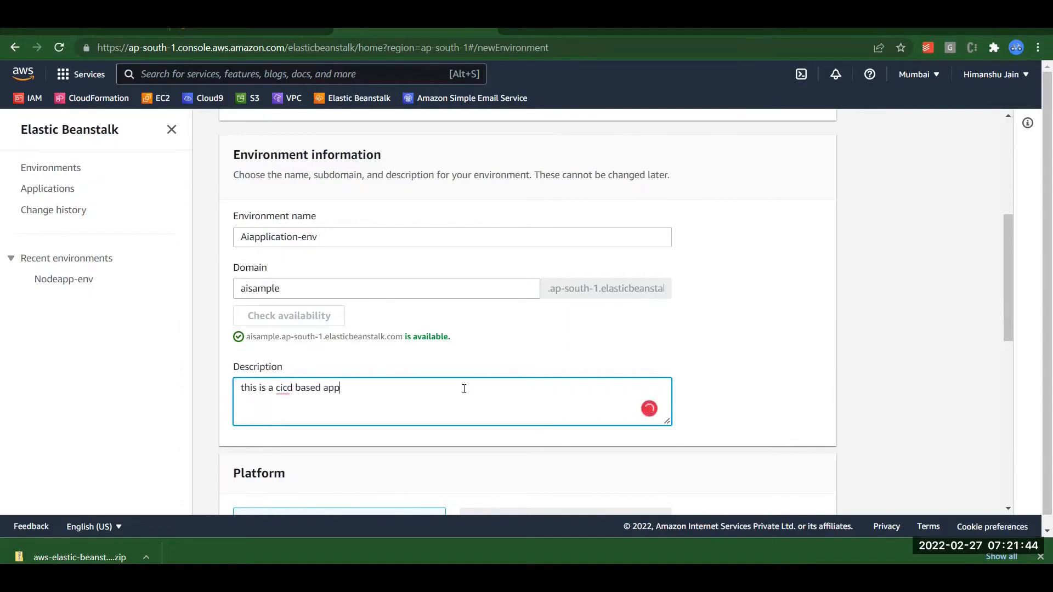
Pick the Node.js platform, keeping Node.js 14 on 64bit Amazon Linux 2, version 5.4.10.
left_click(521, 344)
scroll(521, 344, "down", 5)
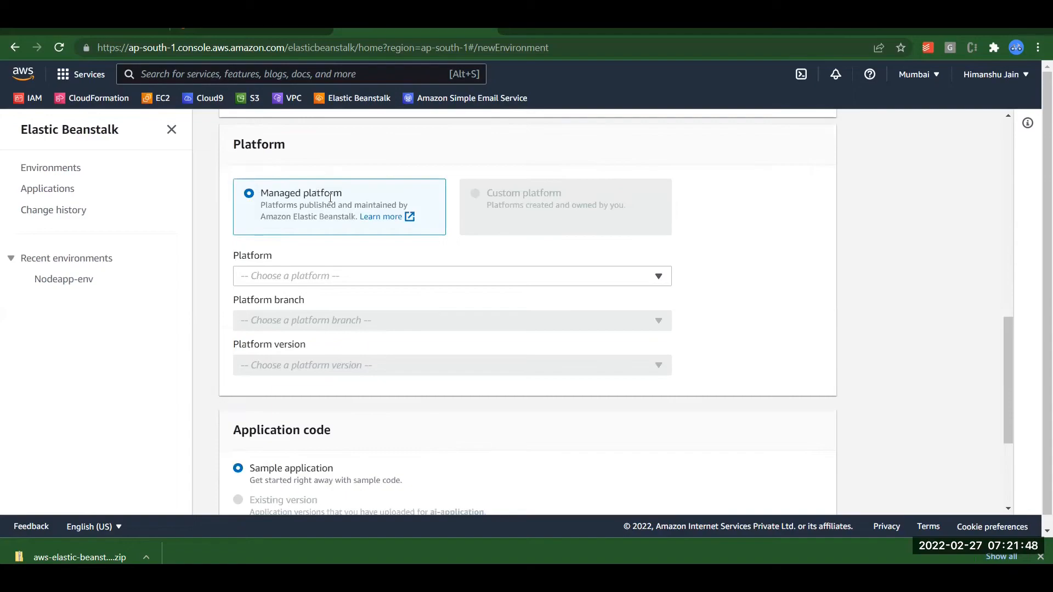
left_click(298, 282)
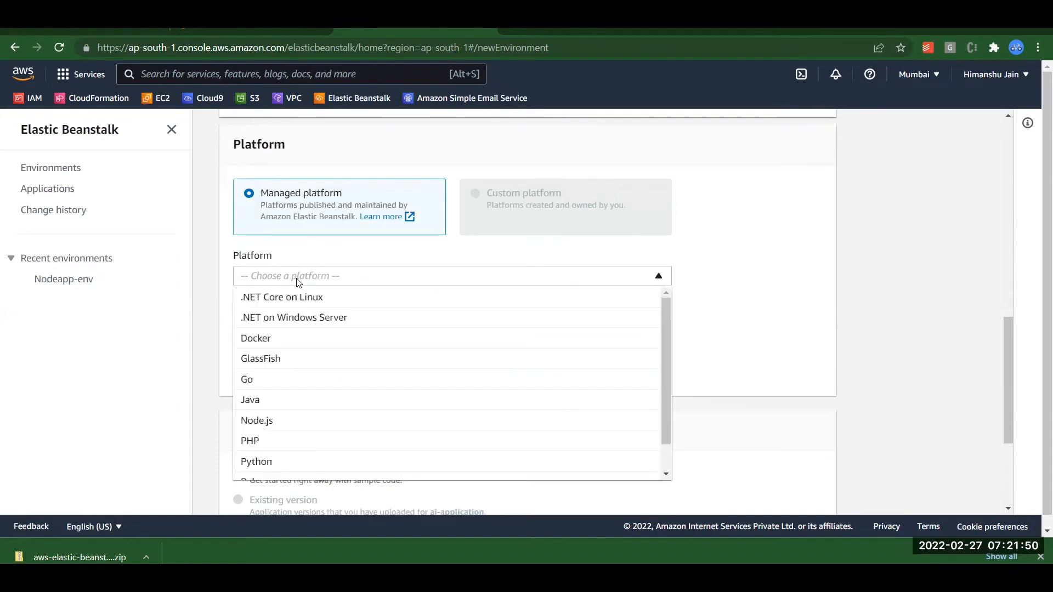
left_click(279, 421)
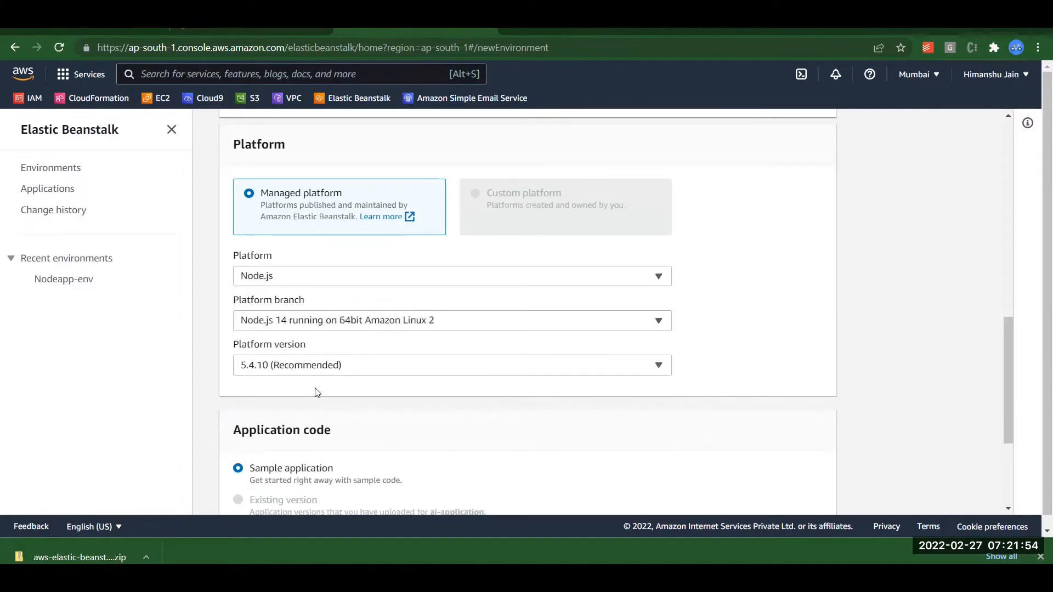
scroll(315, 392, "down", 5)
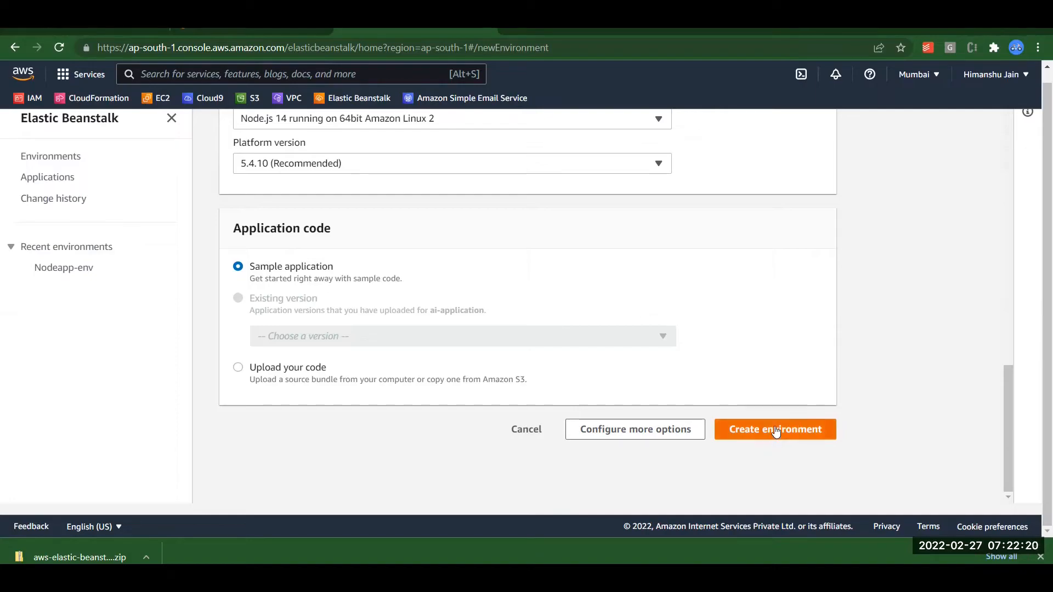
Launch creation of the Aiapplication-env environment and go back to the CodeCommit ai-repo tab.
left_click(776, 432)
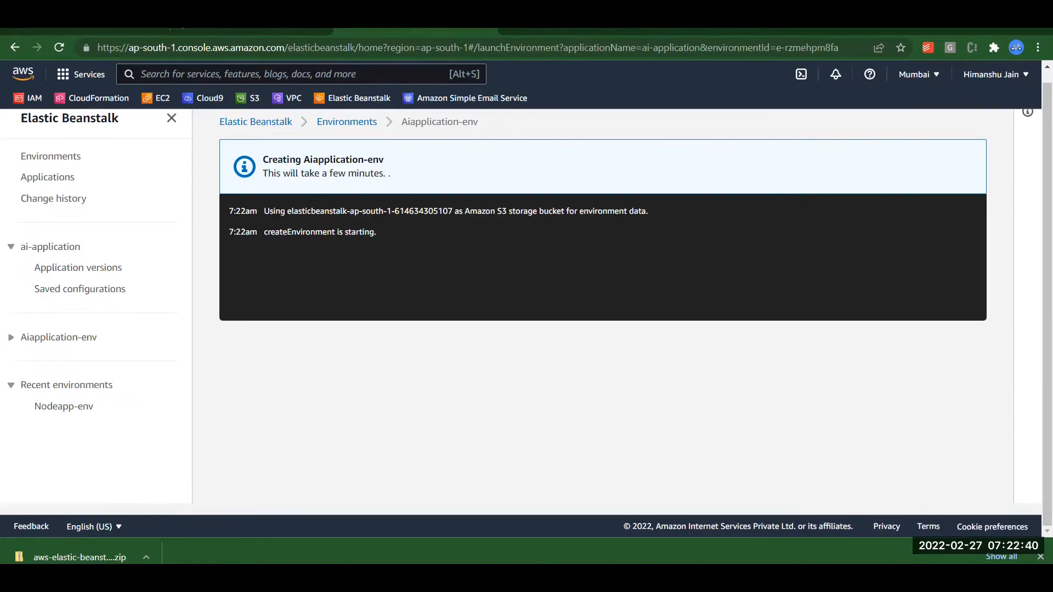
left_click(280, 34)
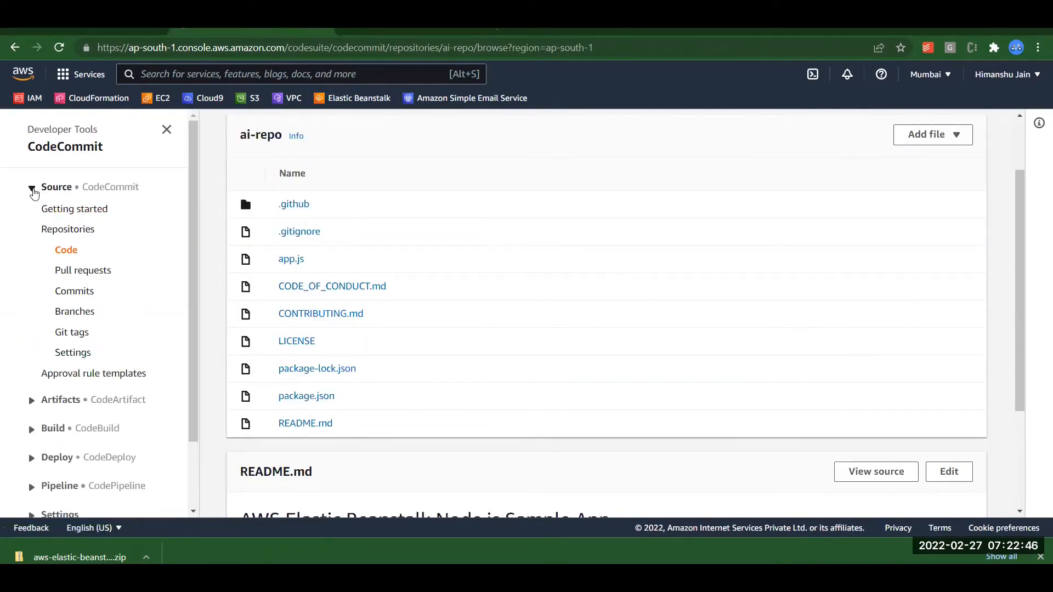
From CodeBuild's empty Build projects list, start a new build project.
left_click(32, 188)
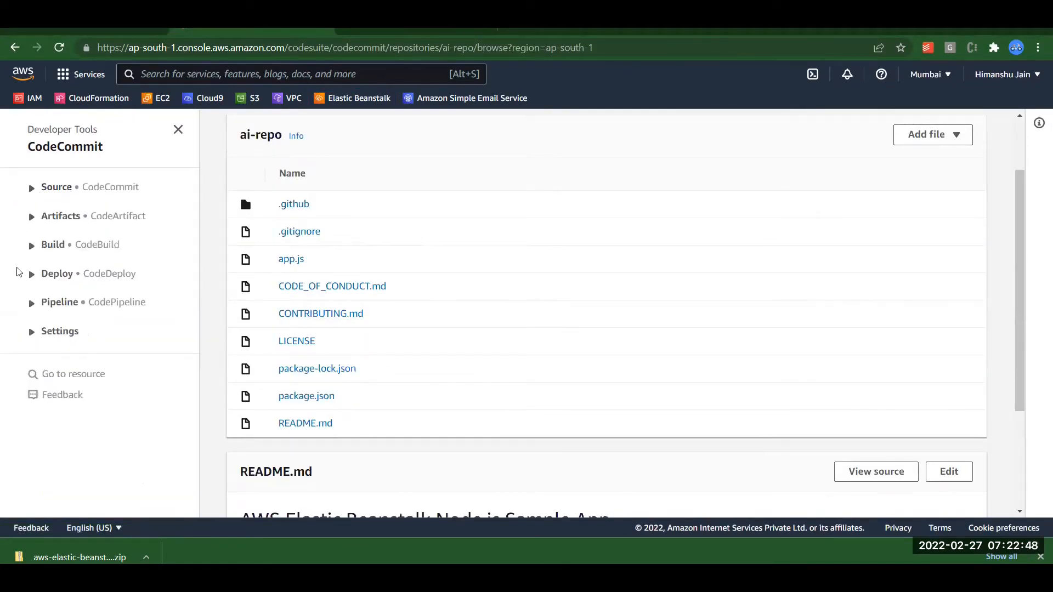
left_click(32, 246)
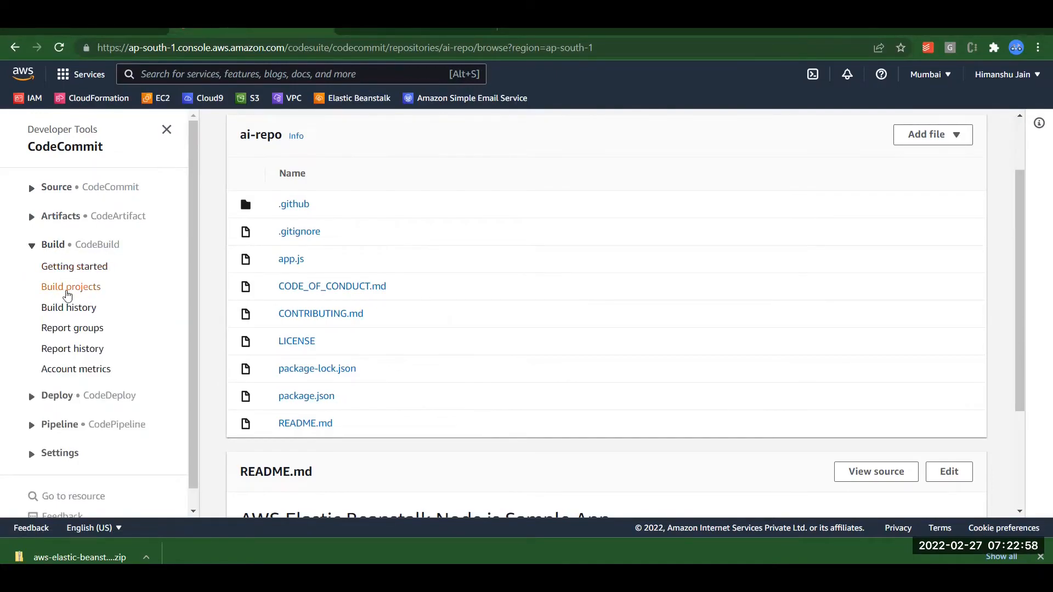
left_click(82, 290)
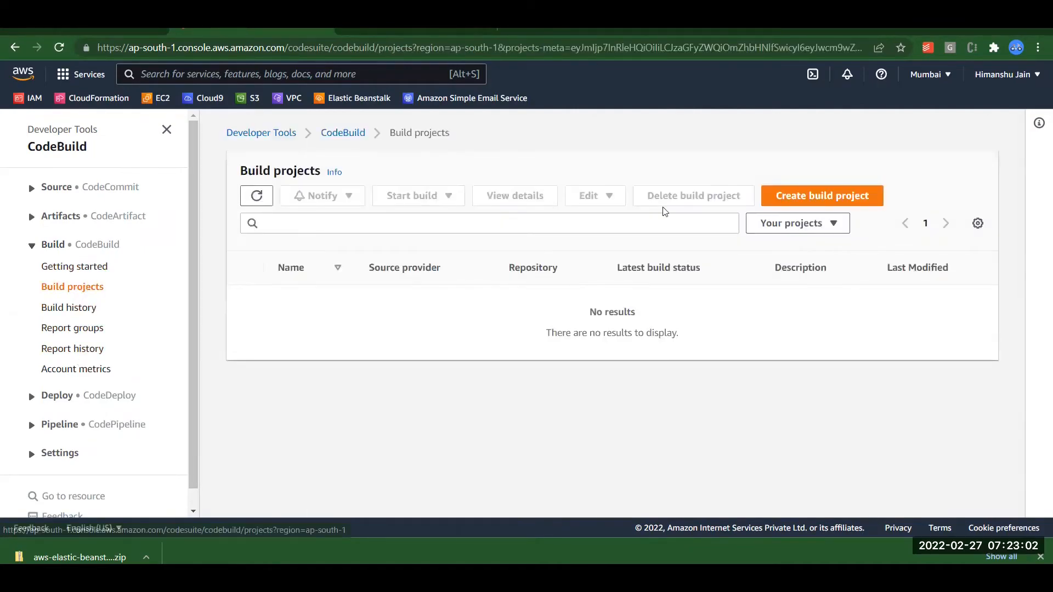
left_click(804, 203)
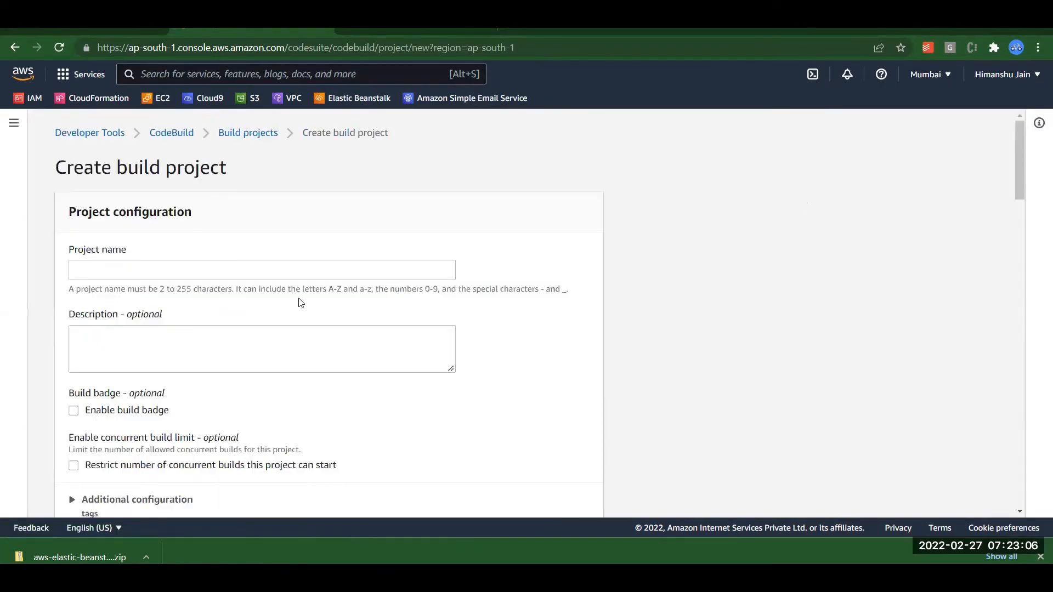
Enter ai-codebuild as the build project name.
left_click(267, 270)
type("ai-codebuilc")
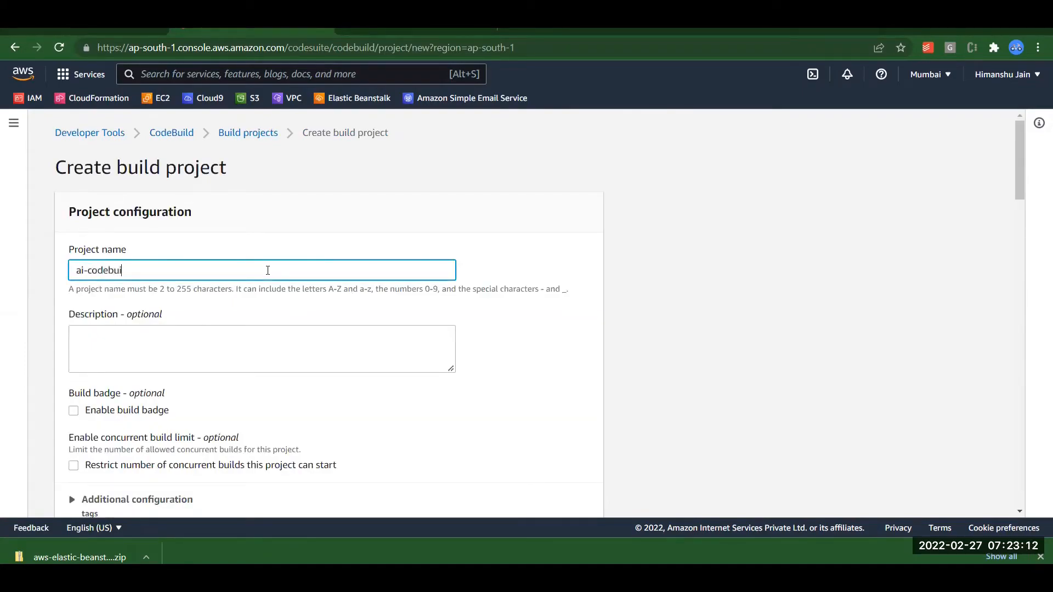
key("BackSpace")
type("d")
Add the description 'this is ai project code build' to the project.
left_click(174, 351)
type("this is ")
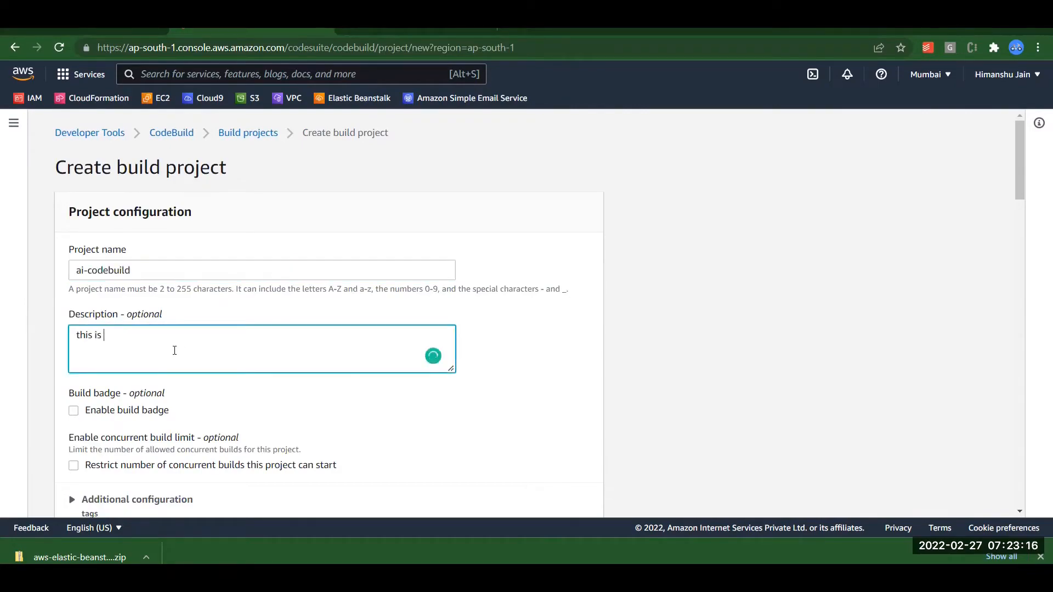
type("ai project code build")
left_click(268, 409)
scroll(268, 409, "down", 1)
scroll(268, 408, "down", 5)
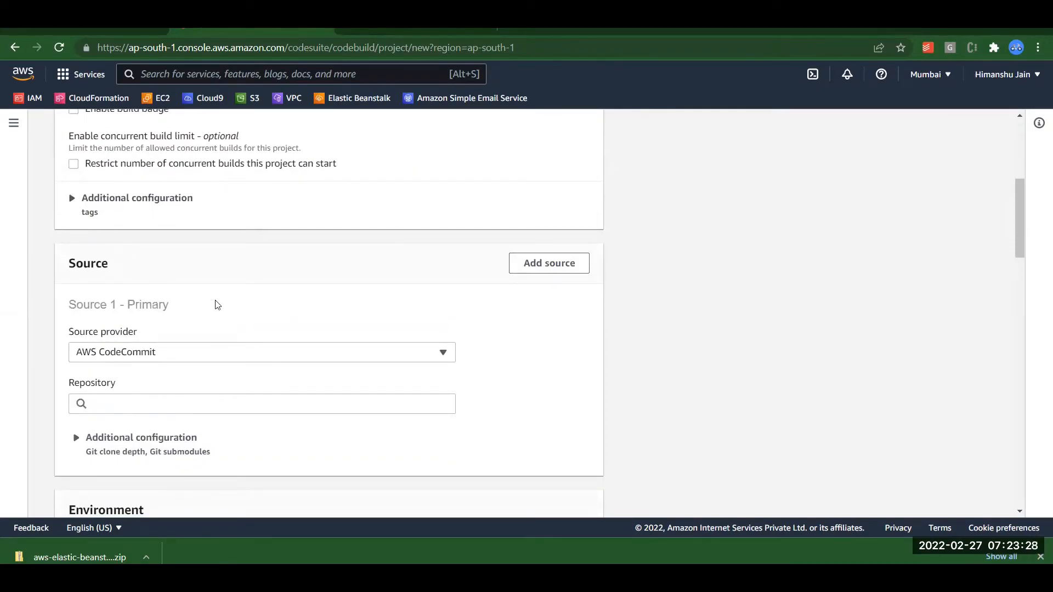
scroll(262, 308, "down", 3)
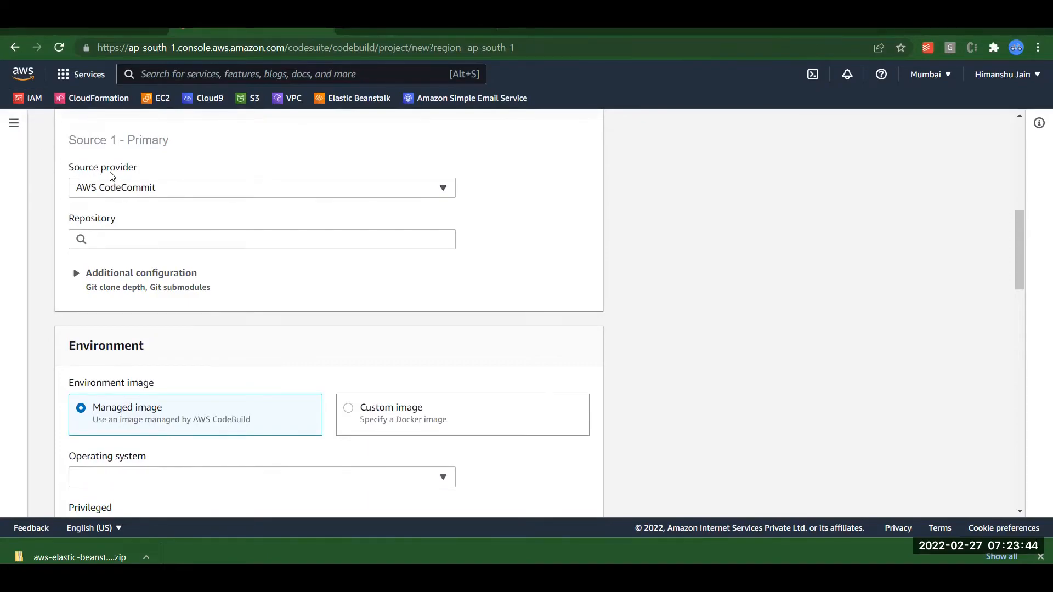
Use AWS CodeCommit repository ai-repo on branch master as the build source.
left_click(117, 189)
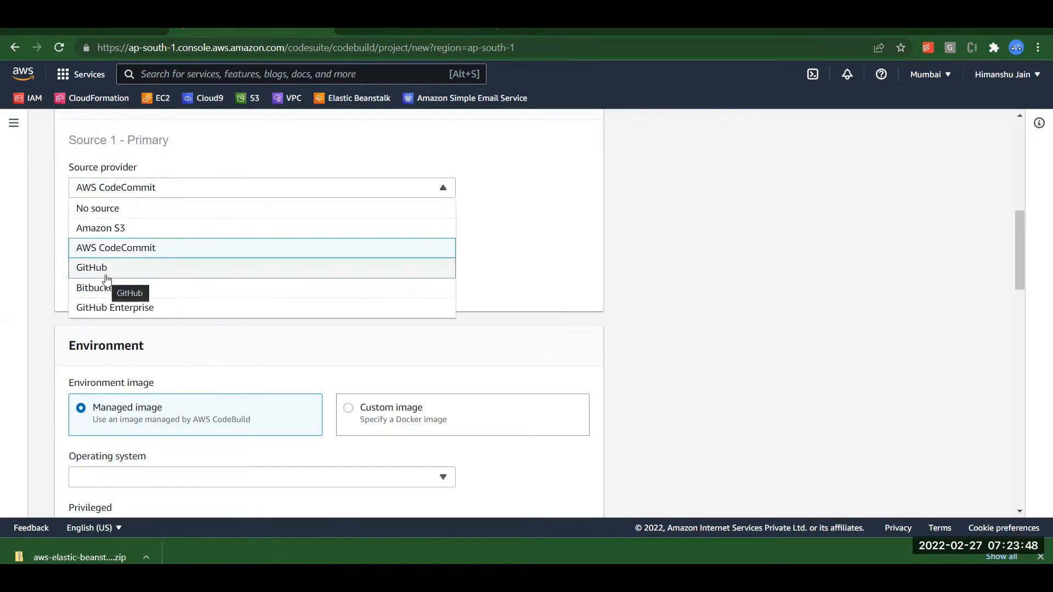
left_click(159, 255)
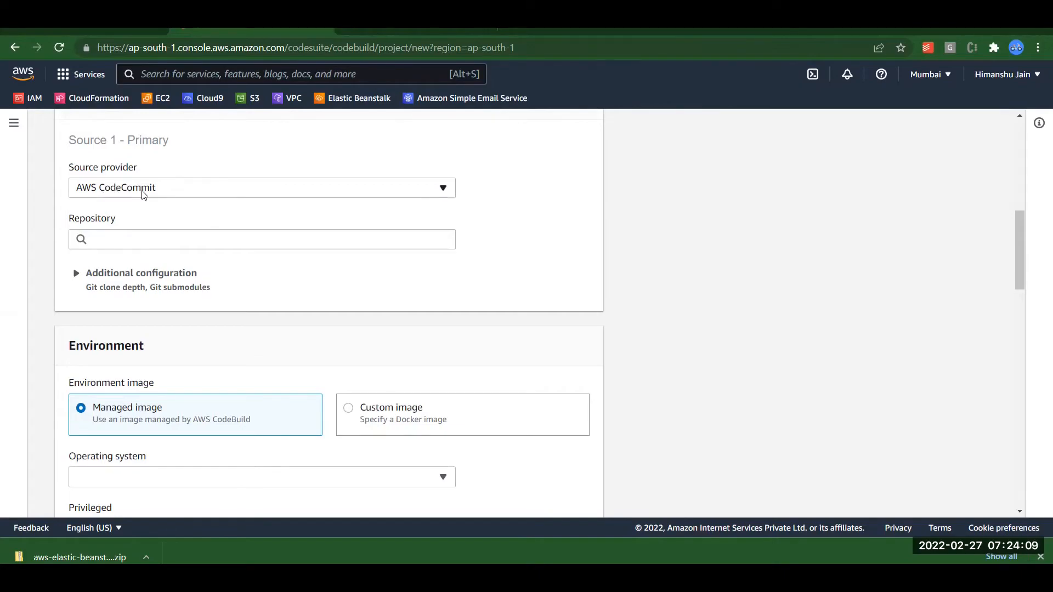
left_click(117, 240)
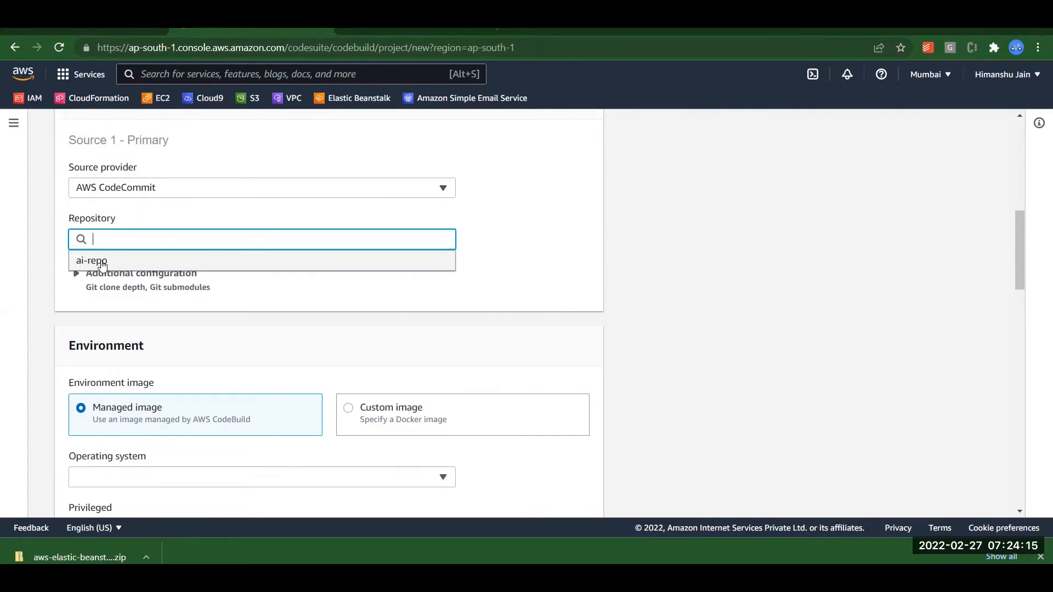
left_click(103, 264)
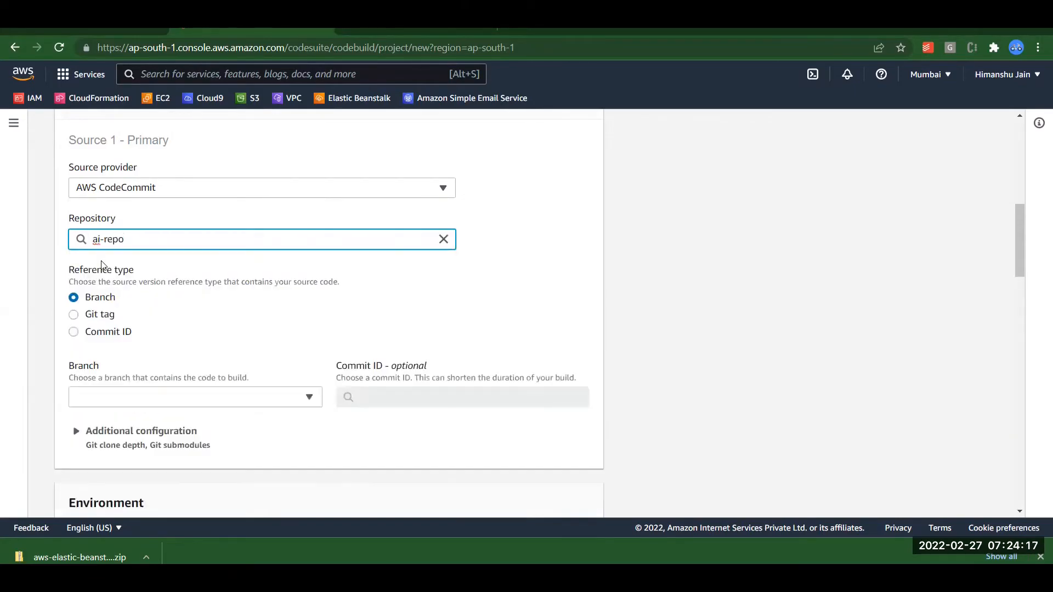
left_click(113, 398)
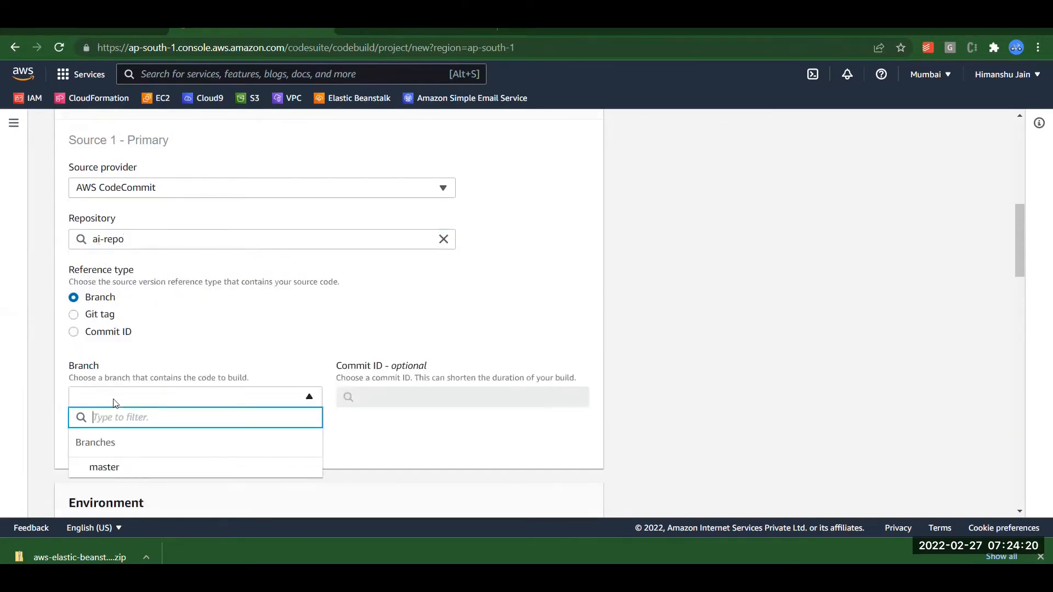
left_click(110, 467)
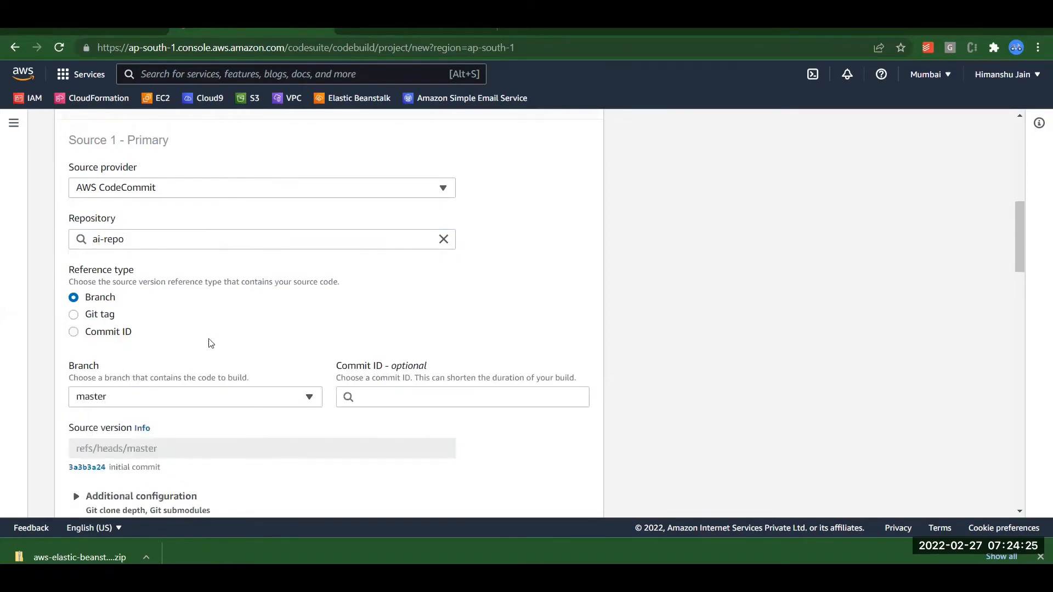
scroll(210, 343, "down", 6)
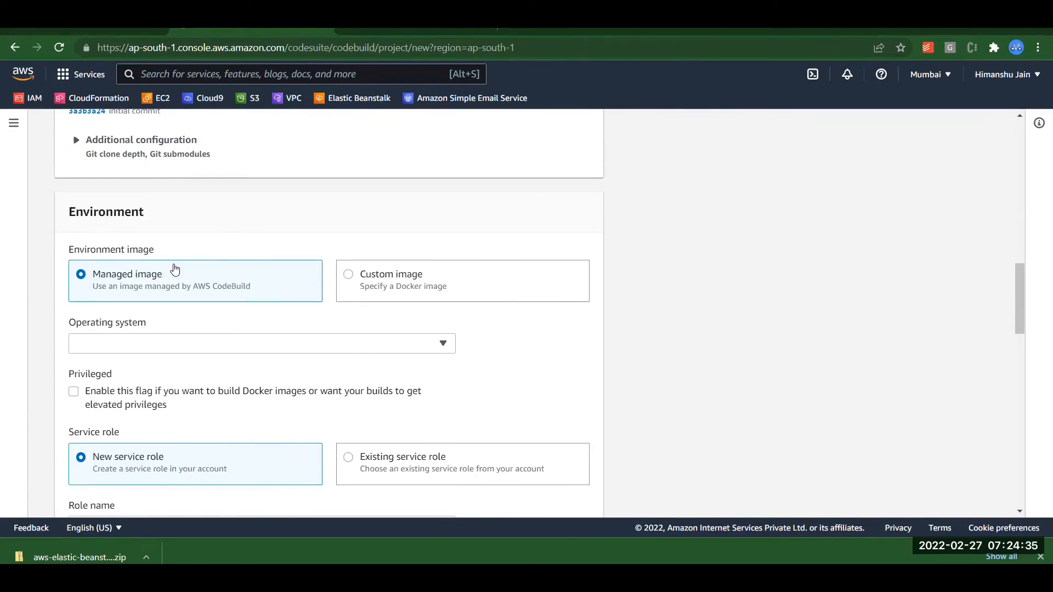
Pick Amazon Linux 2, Standard runtime and image aws/codebuild/amazonlinux2-x86_64-standard:3.0.
left_click(142, 348)
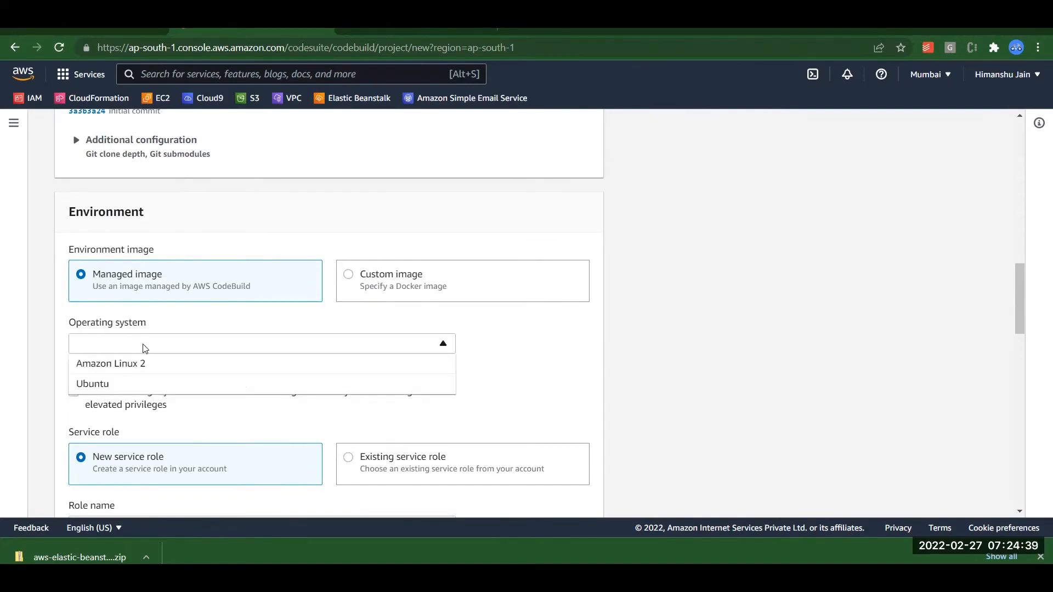
left_click(144, 373)
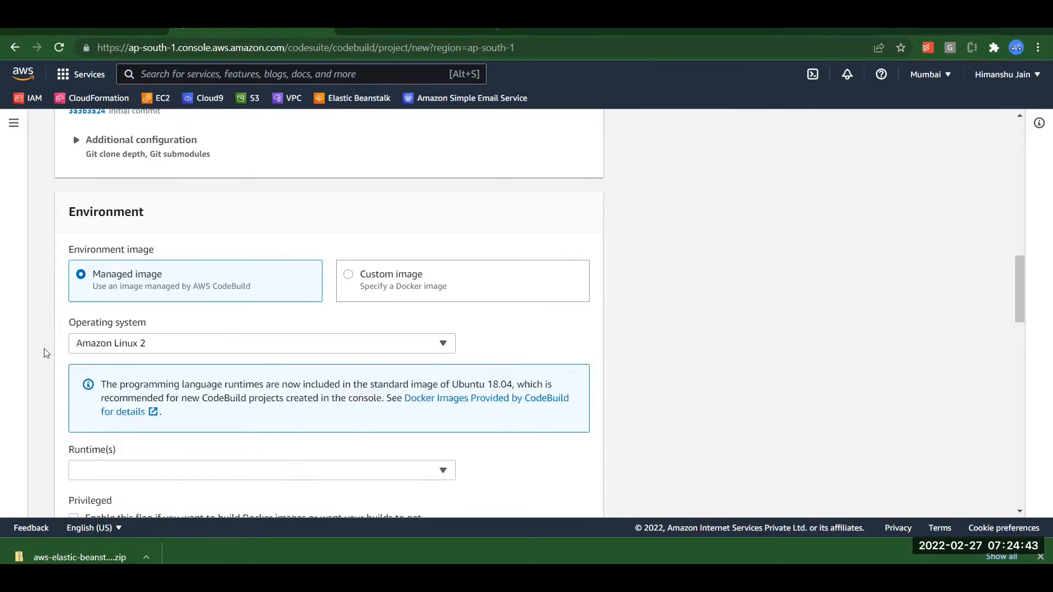
scroll(47, 353, "down", 5)
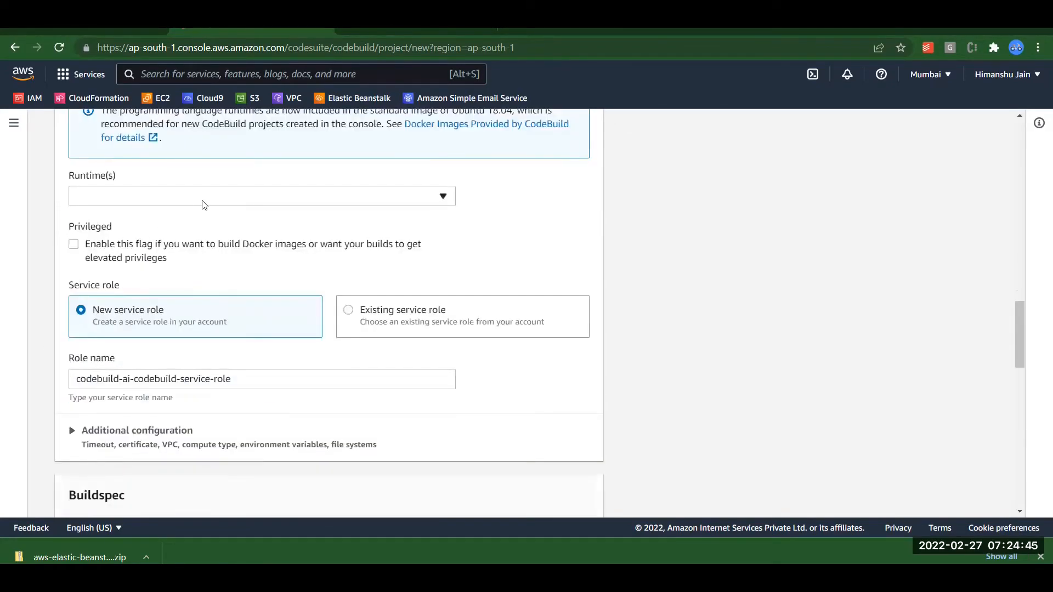
left_click(202, 204)
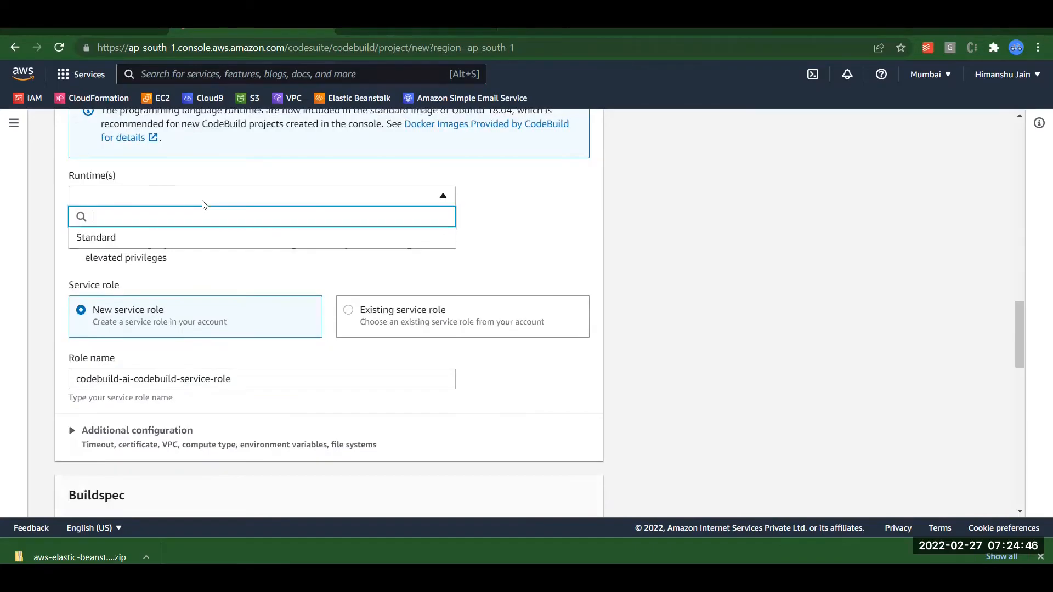
left_click(161, 242)
left_click(162, 244)
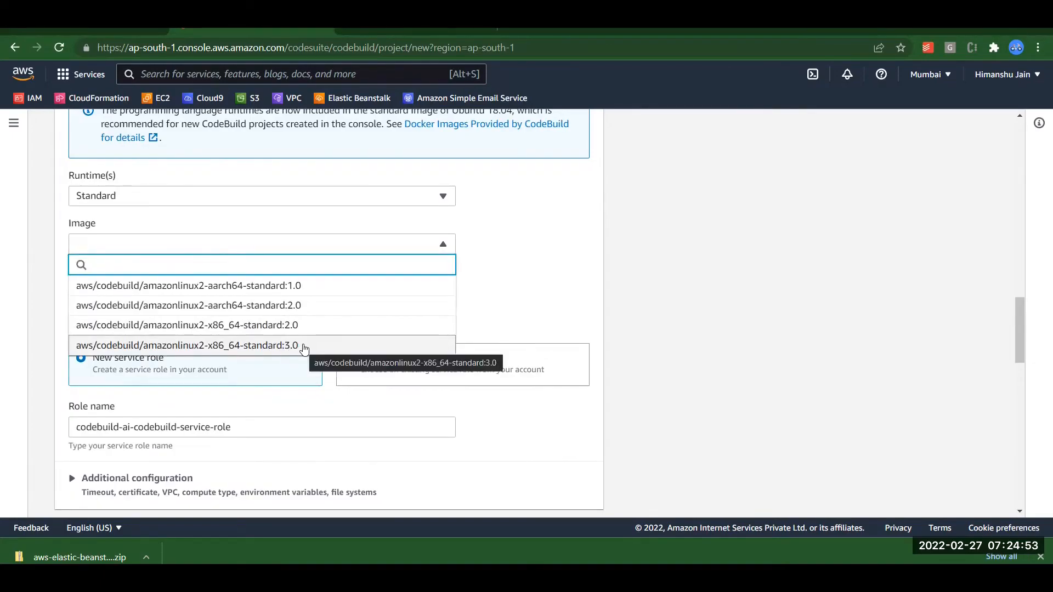
left_click(305, 346)
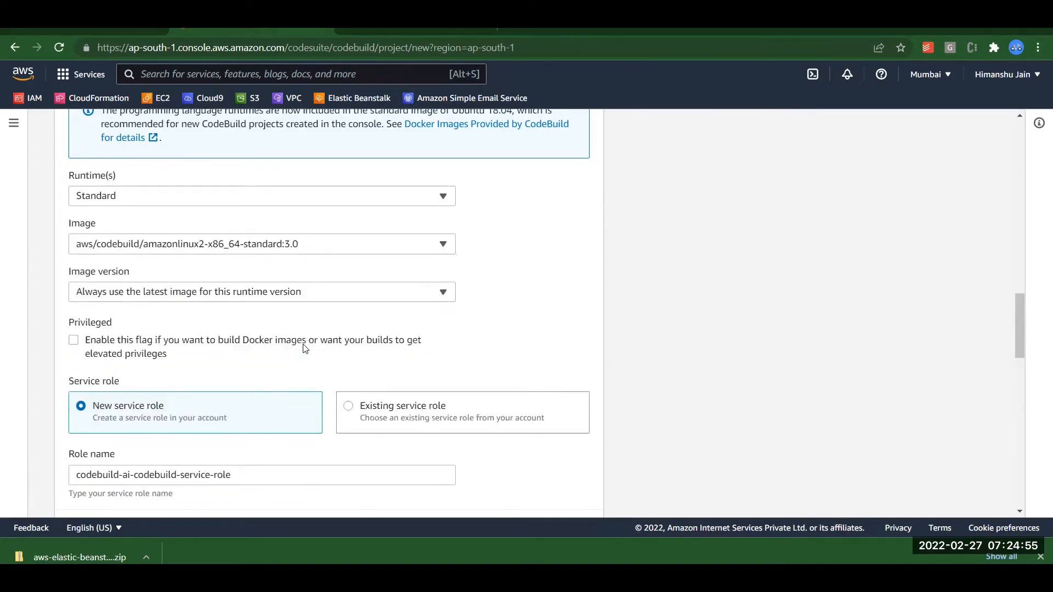
scroll(536, 291, "down", 1)
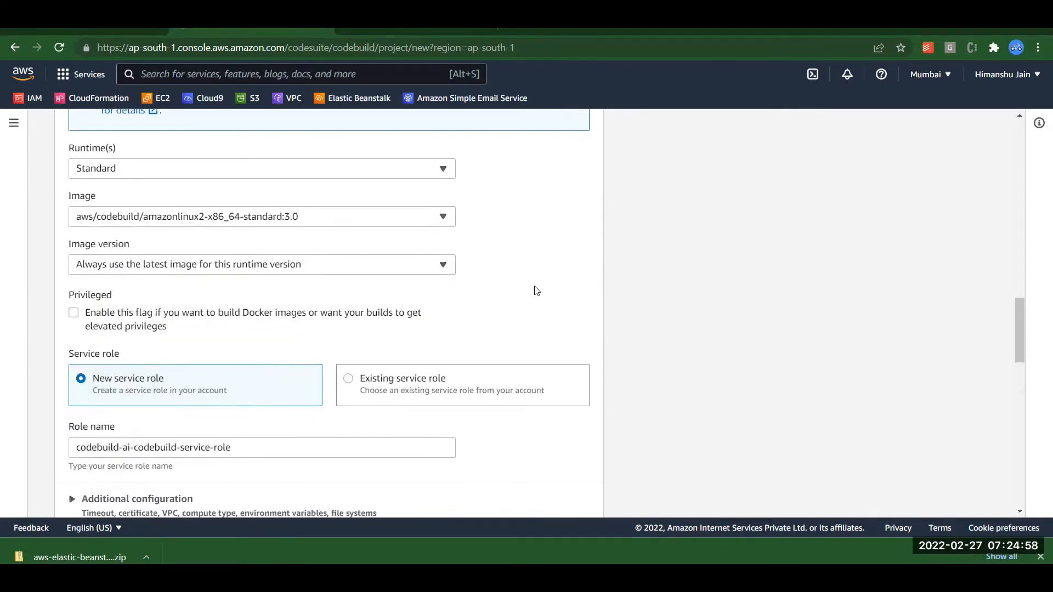
scroll(536, 291, "down", 2)
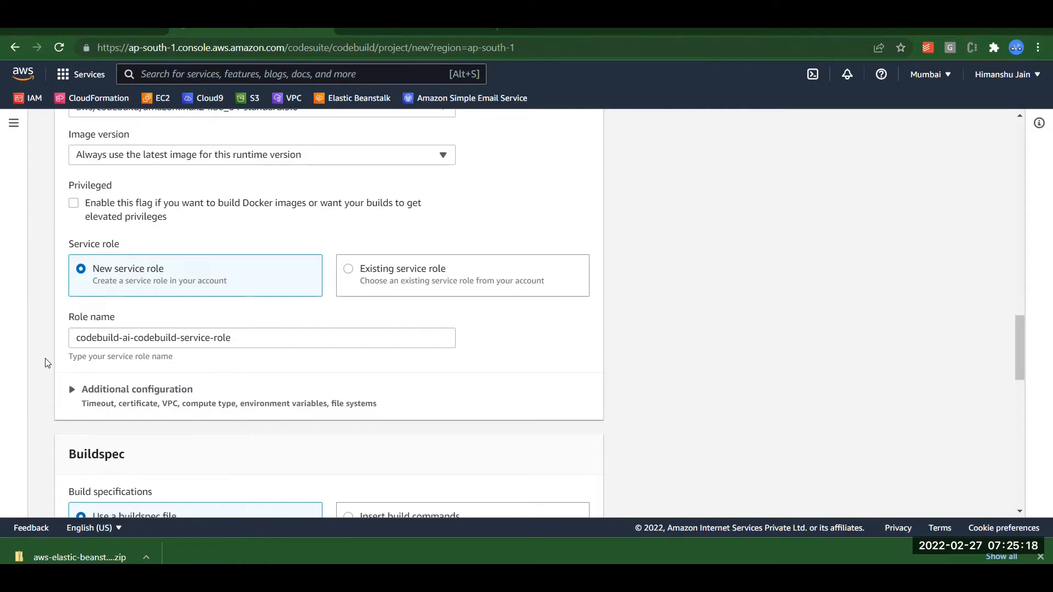
scroll(46, 362, "down", 4)
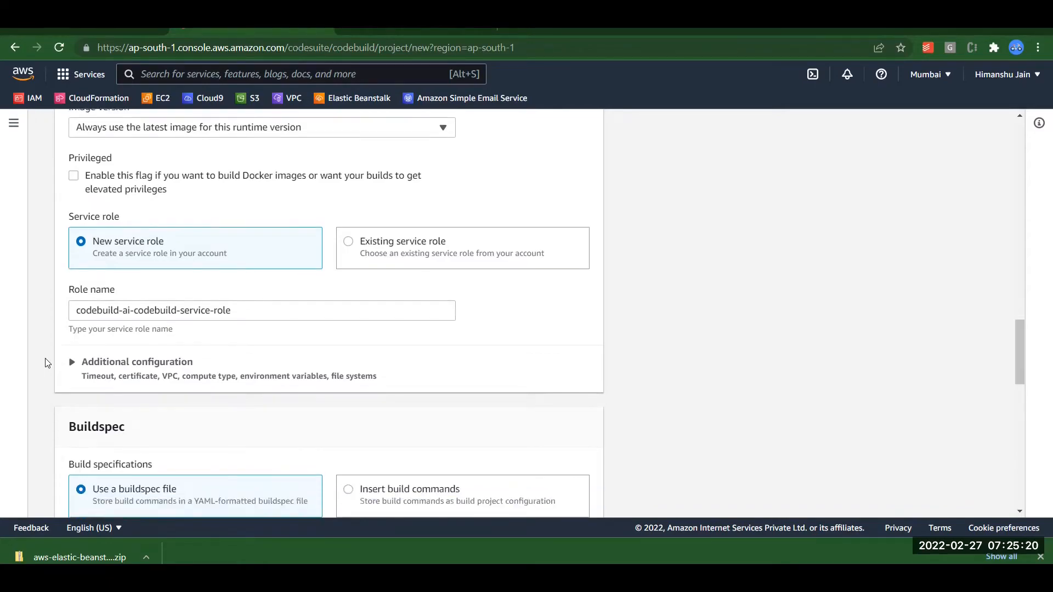
scroll(45, 362, "down", 1)
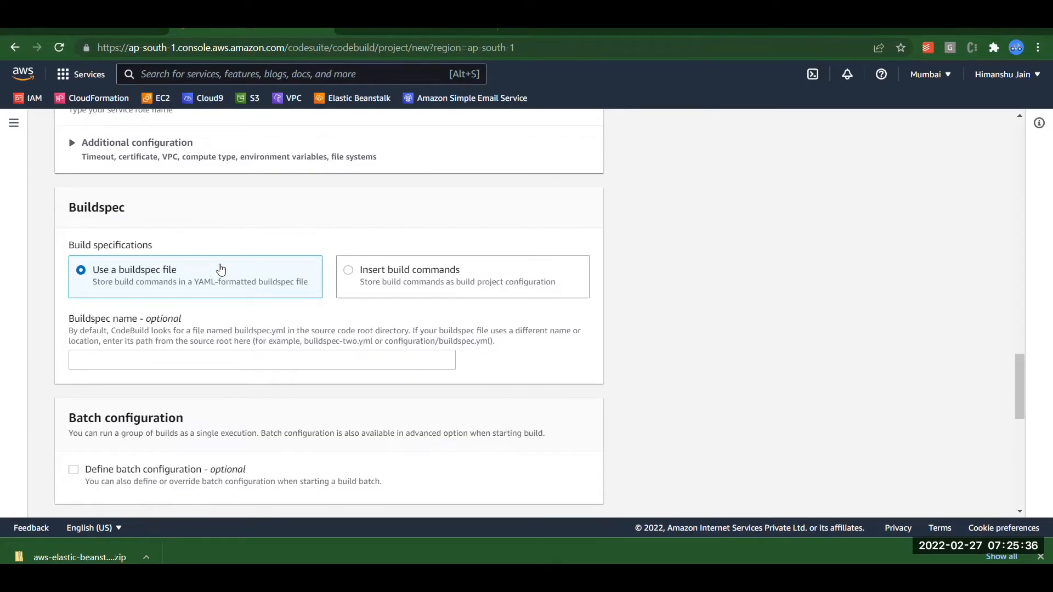
Switch to inline build commands in the YAML editor and clear its default template.
left_click(382, 284)
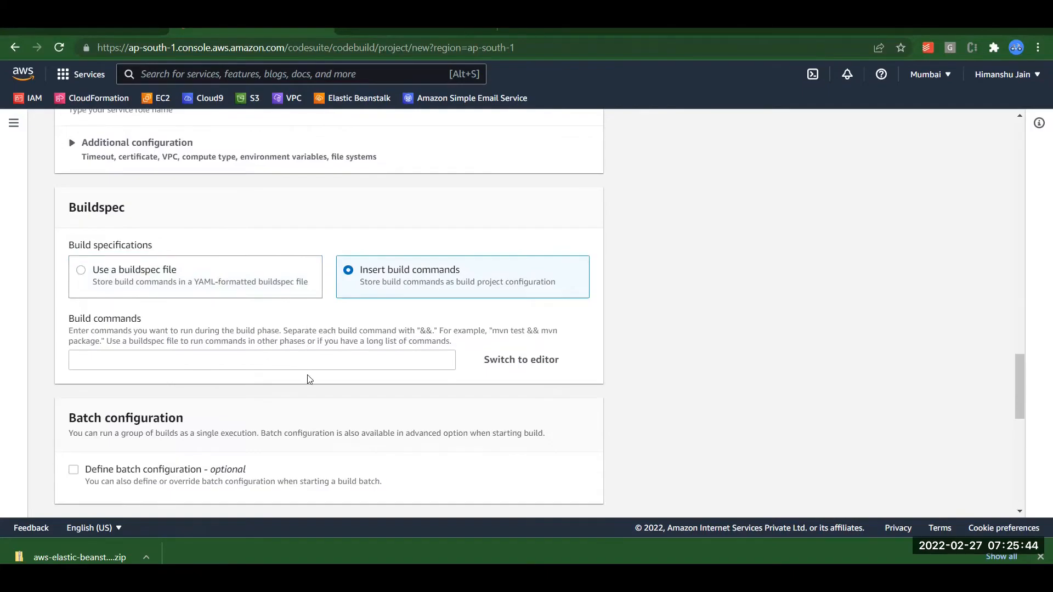
left_click(530, 371)
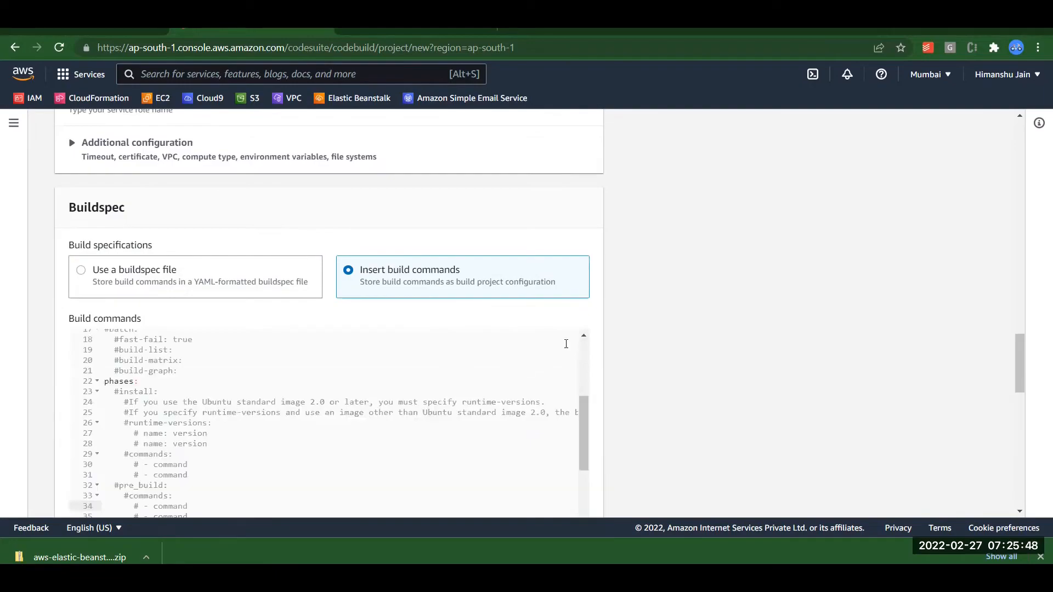
scroll(715, 305, "down", 3)
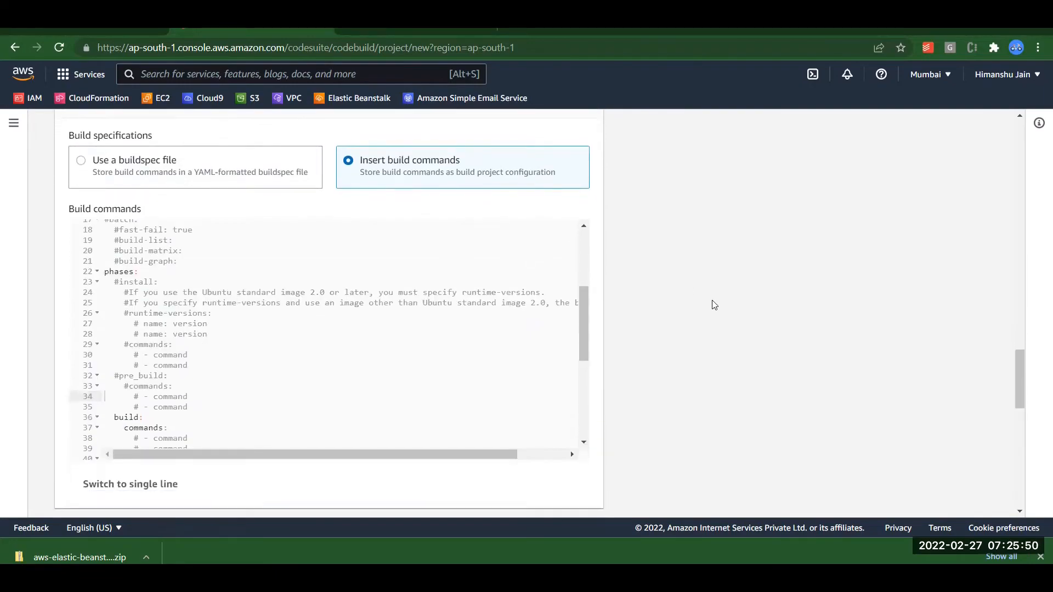
left_click(327, 314)
key("ctrl+a")
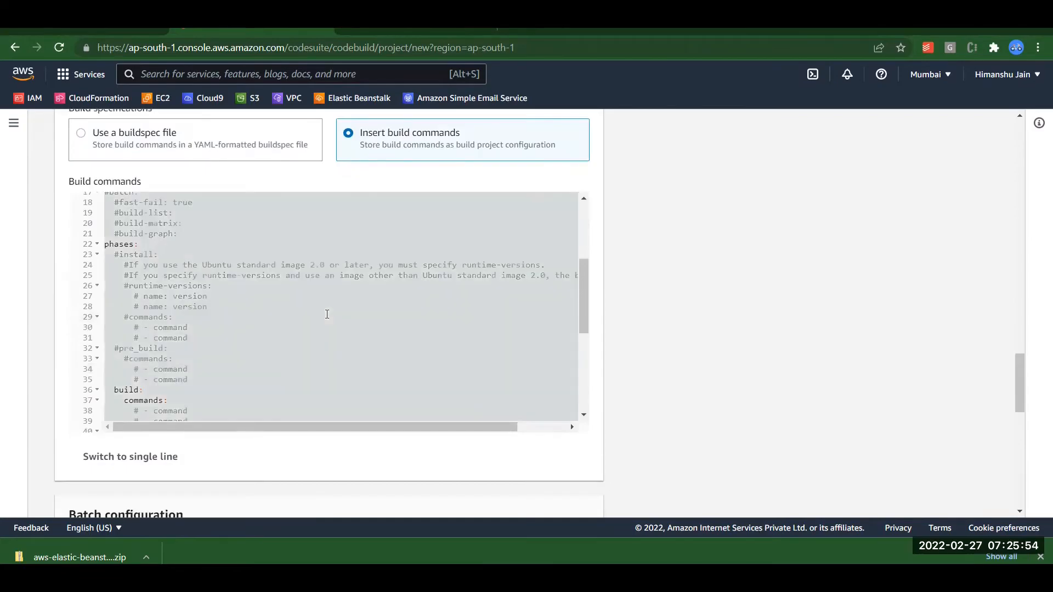
key("Delete")
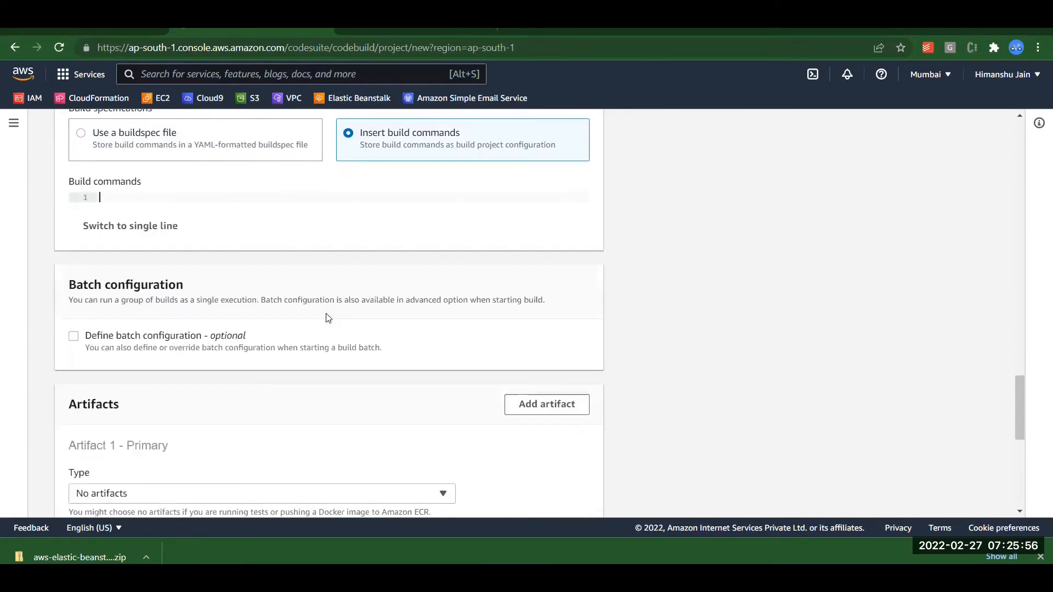
Try opening Buildspec.yml in the Google Drive project files, then move to Notepad++.
left_click(145, 34)
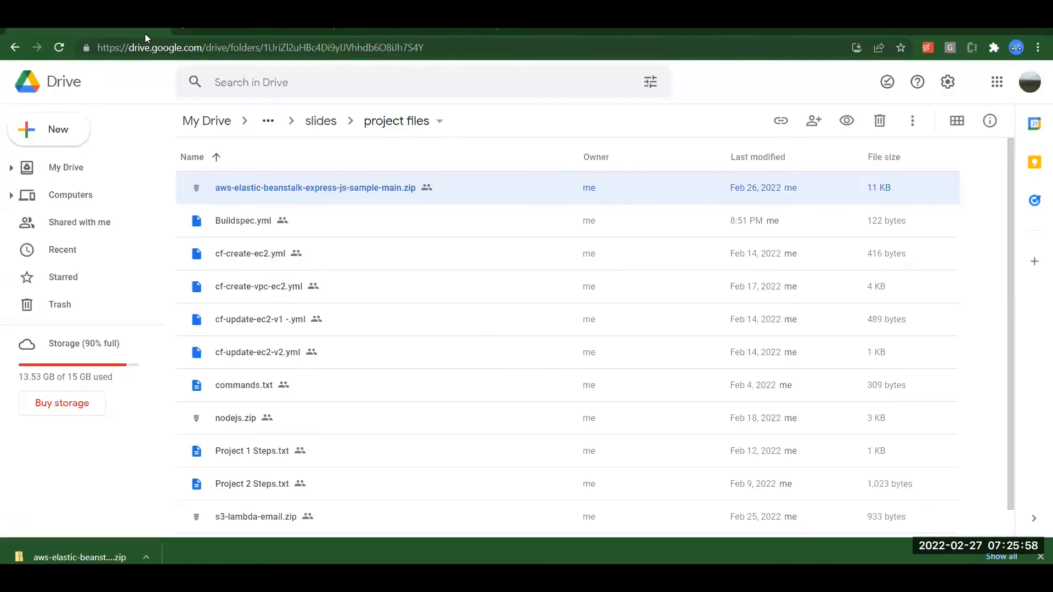
double_click(237, 219)
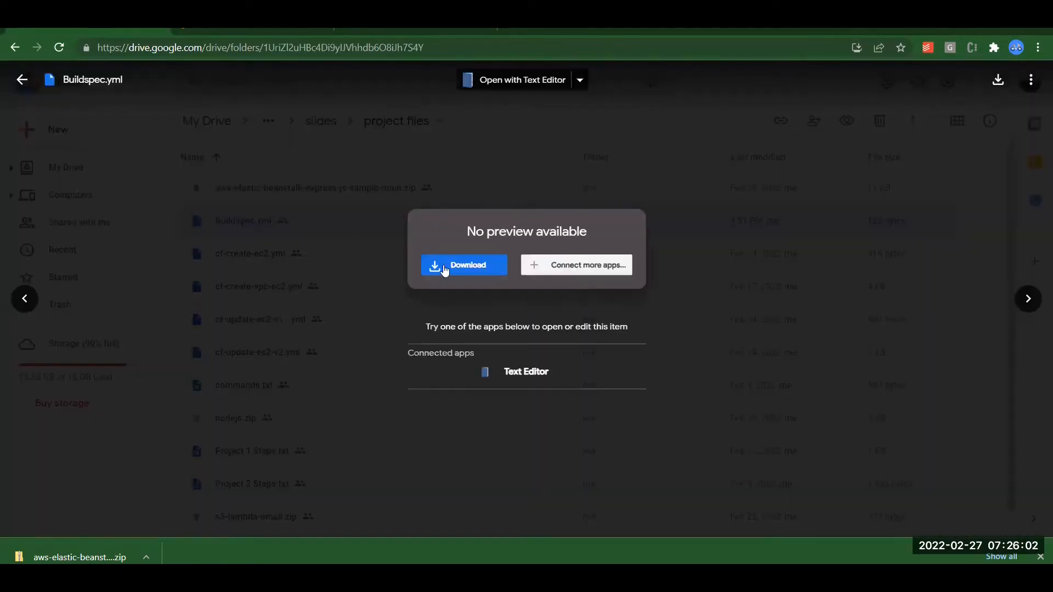
key("Escape")
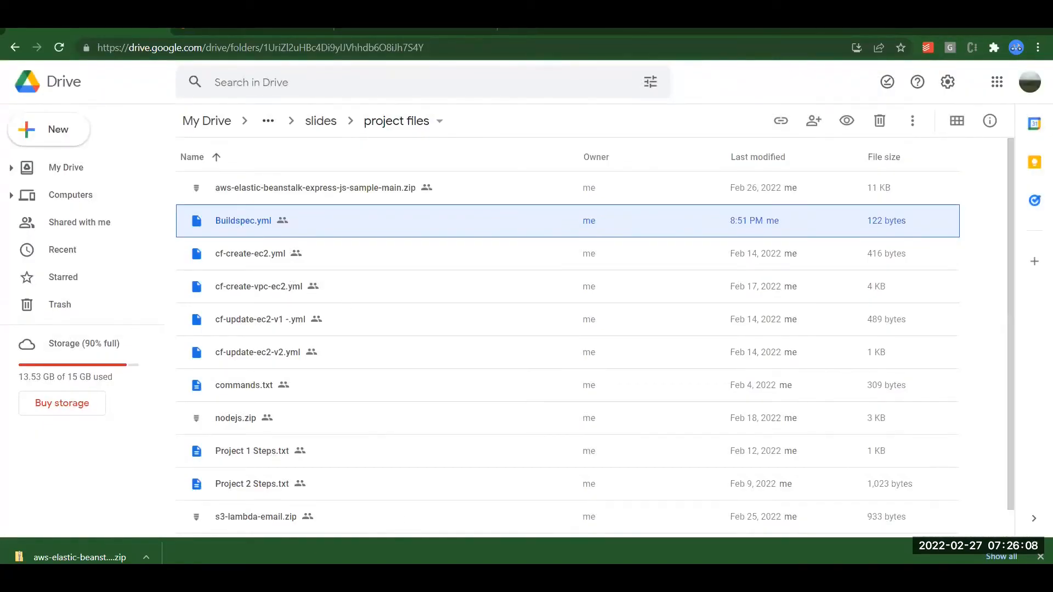
key("alt+Tab")
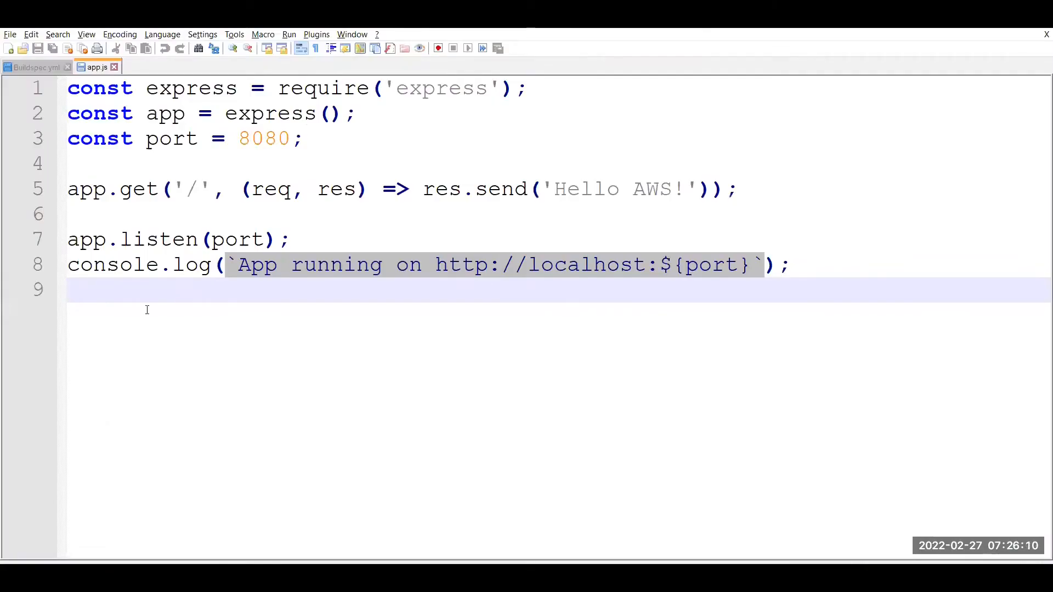
Copy the full Buildspec.yml contents from Notepad++ and return to Chrome.
left_click(43, 71)
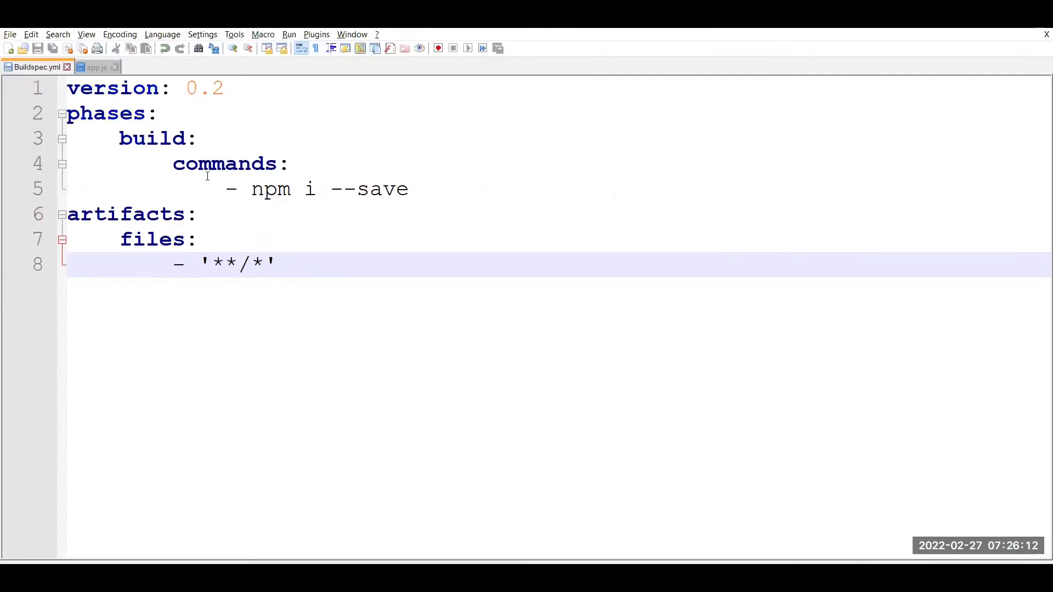
key("ctrl+a")
key("ctrl+c")
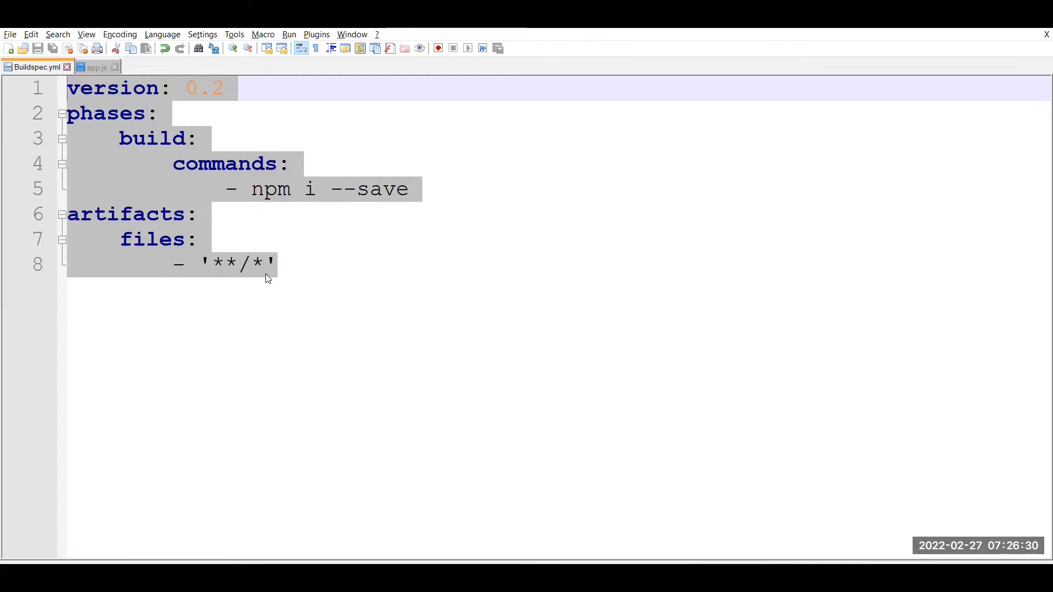
key("alt+Tab")
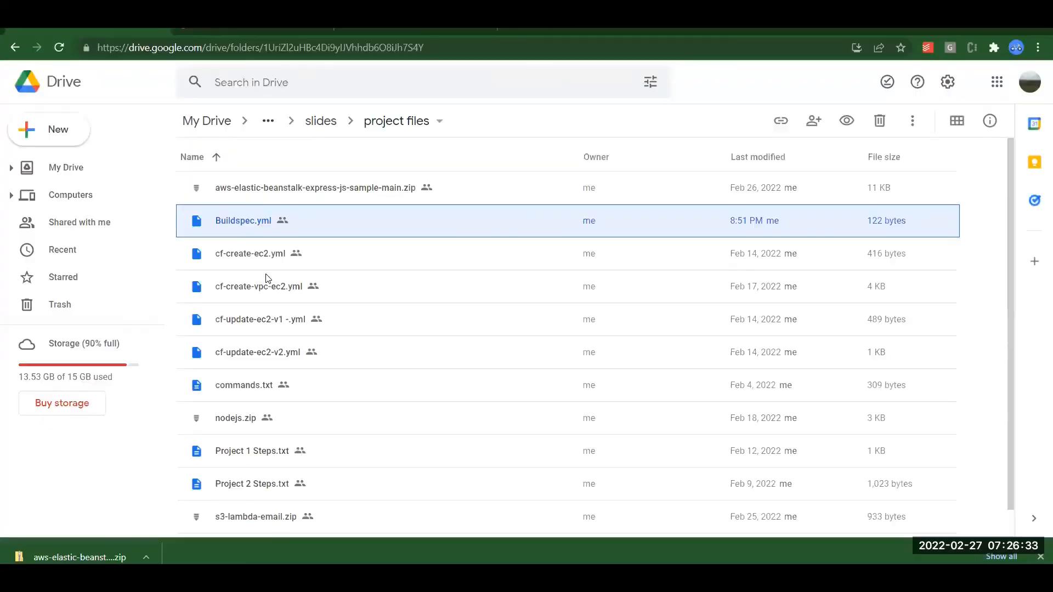
Paste the buildspec into the CodeBuild commands editor and fix the quote on line 8.
left_click(260, 28)
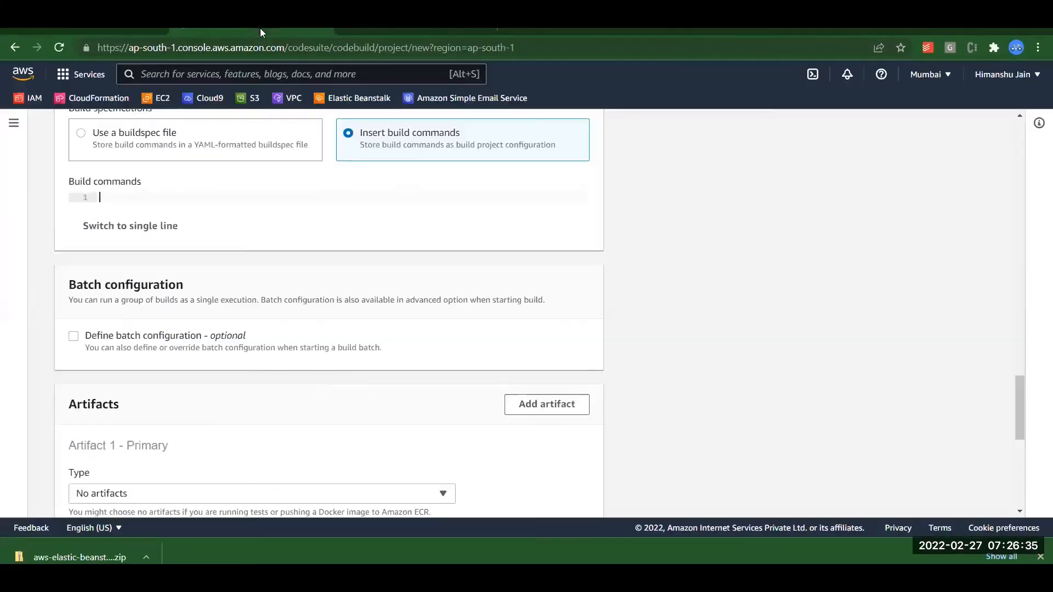
left_click(215, 193)
key("ctrl+v")
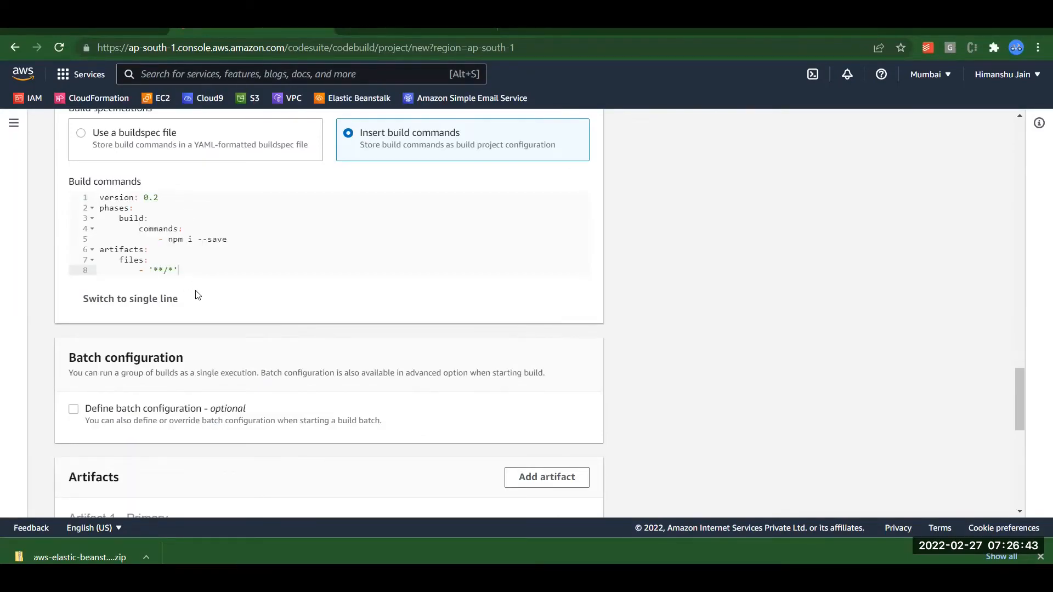
left_click(185, 263)
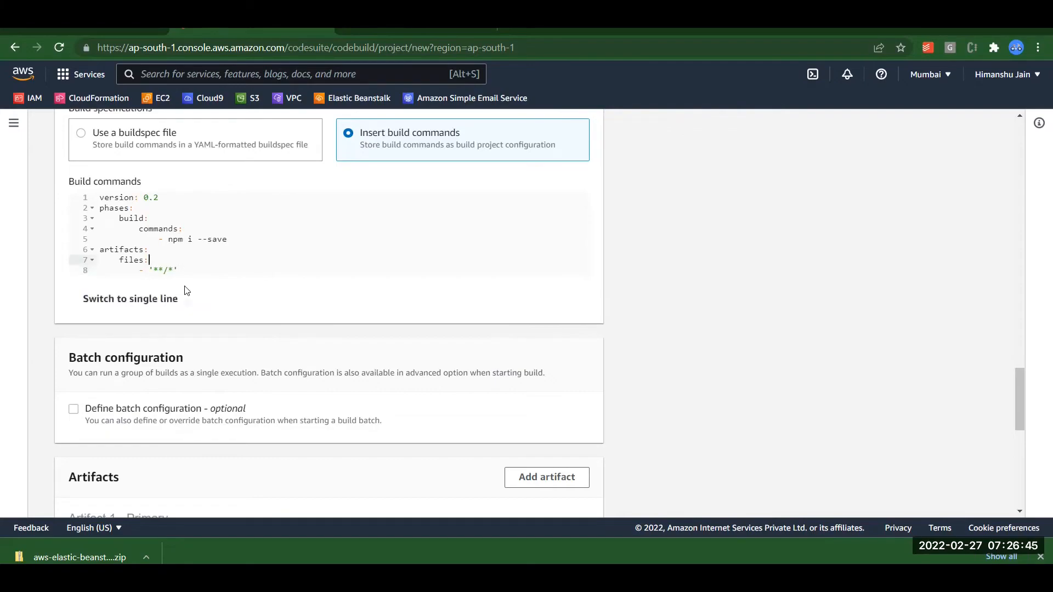
left_click(182, 269)
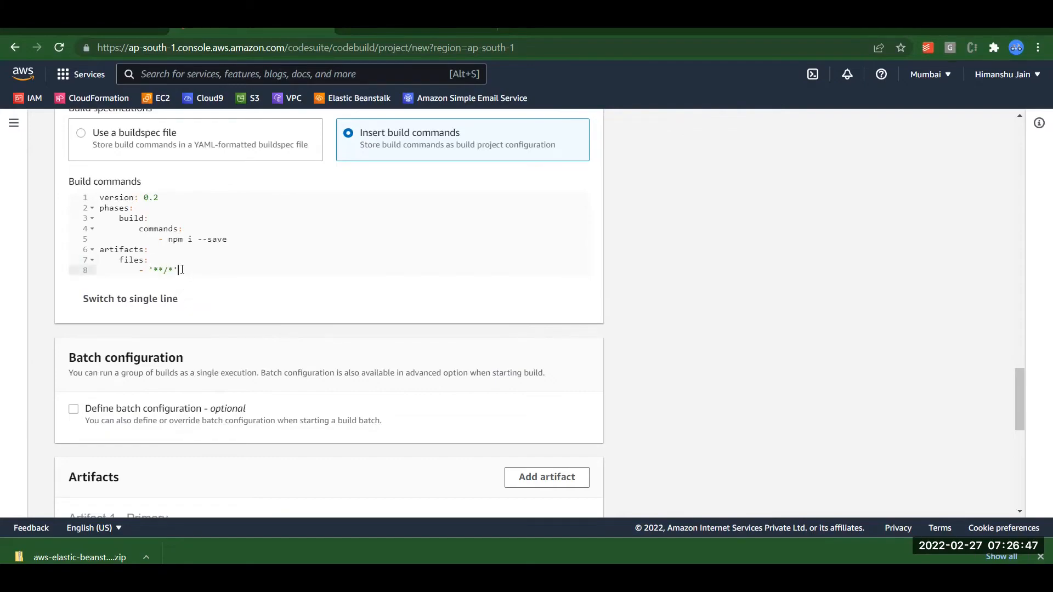
key("BackSpace")
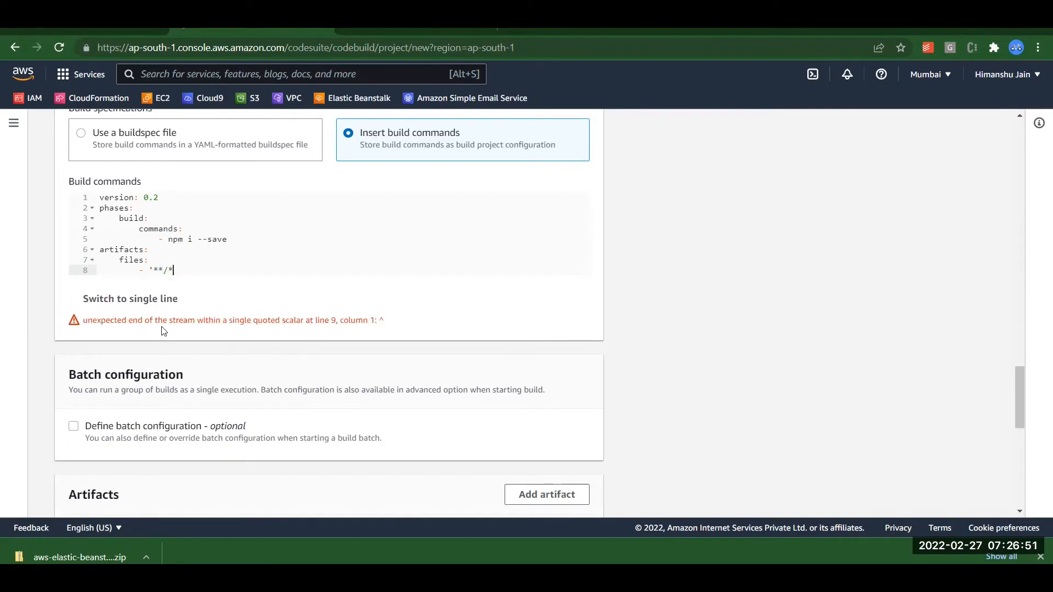
type("'")
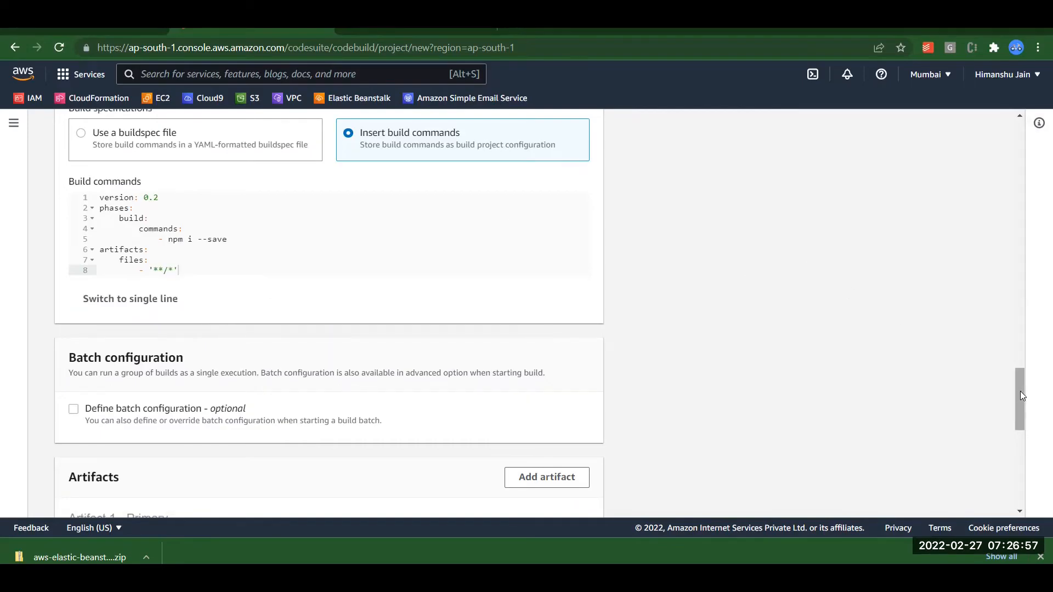
left_click_drag(1022, 395, 1035, 426)
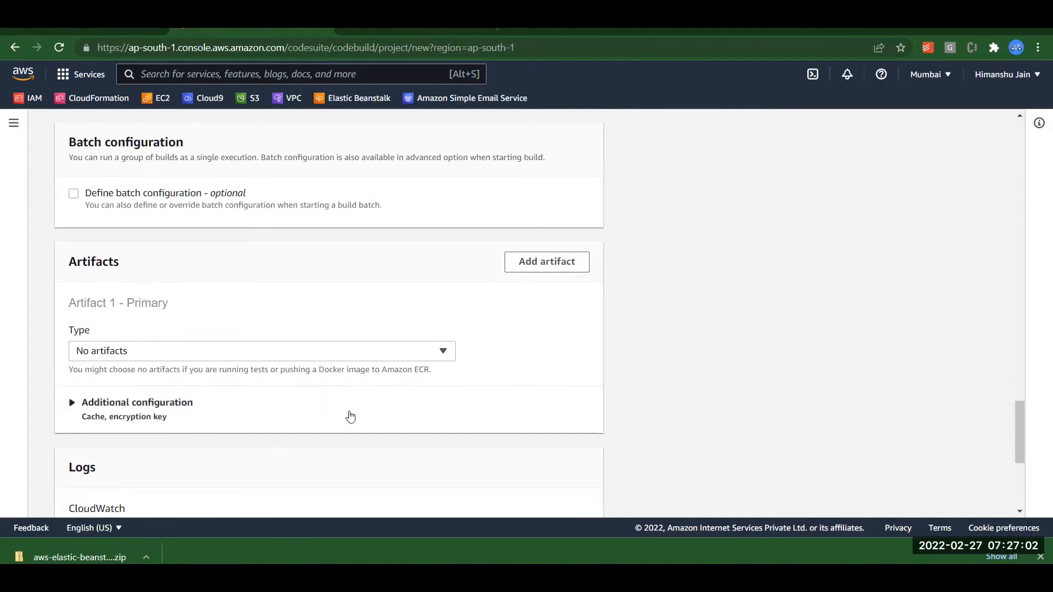
left_click_drag(1025, 414, 1025, 456)
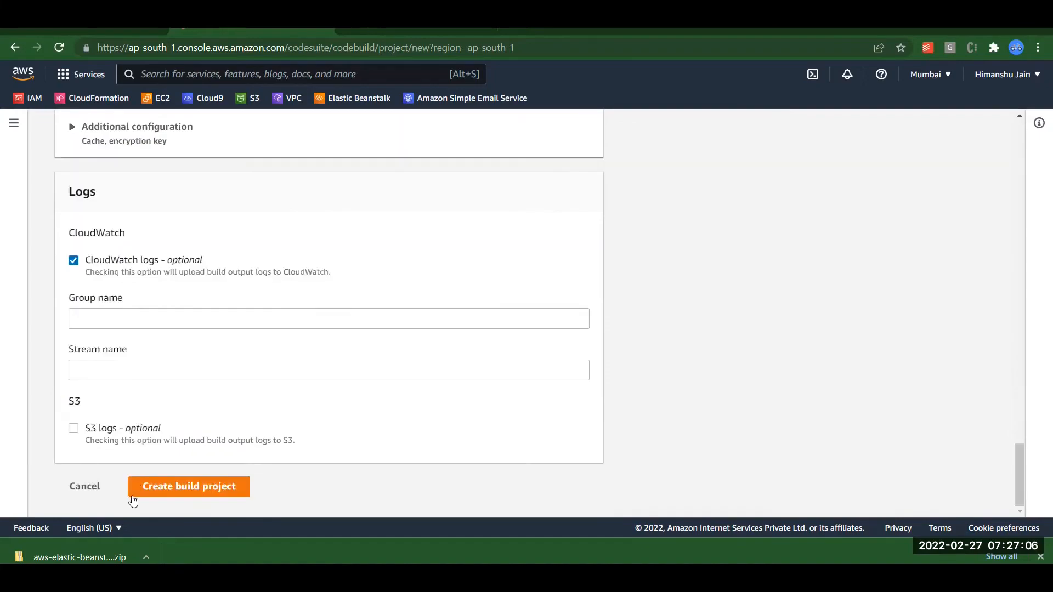
Create the ai-codebuild project and start its first build, now In progress.
left_click(182, 485)
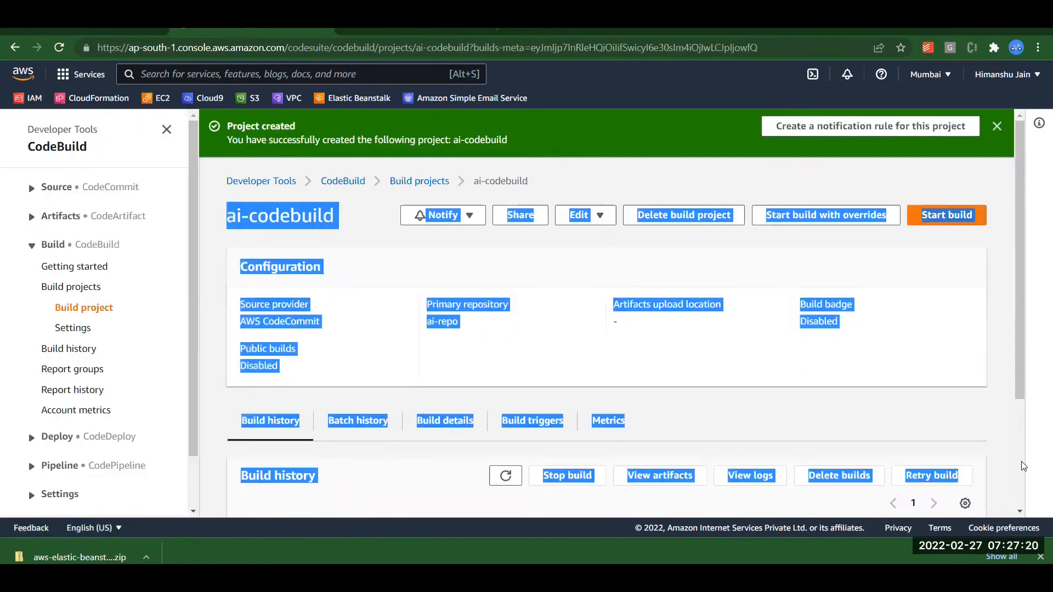
left_click(954, 361)
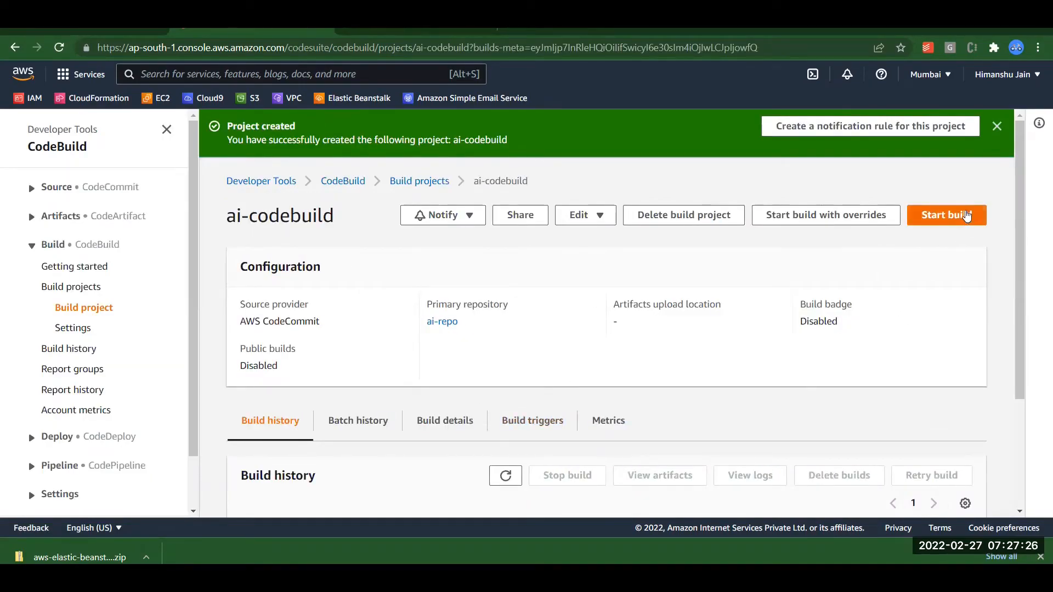
left_click(967, 216)
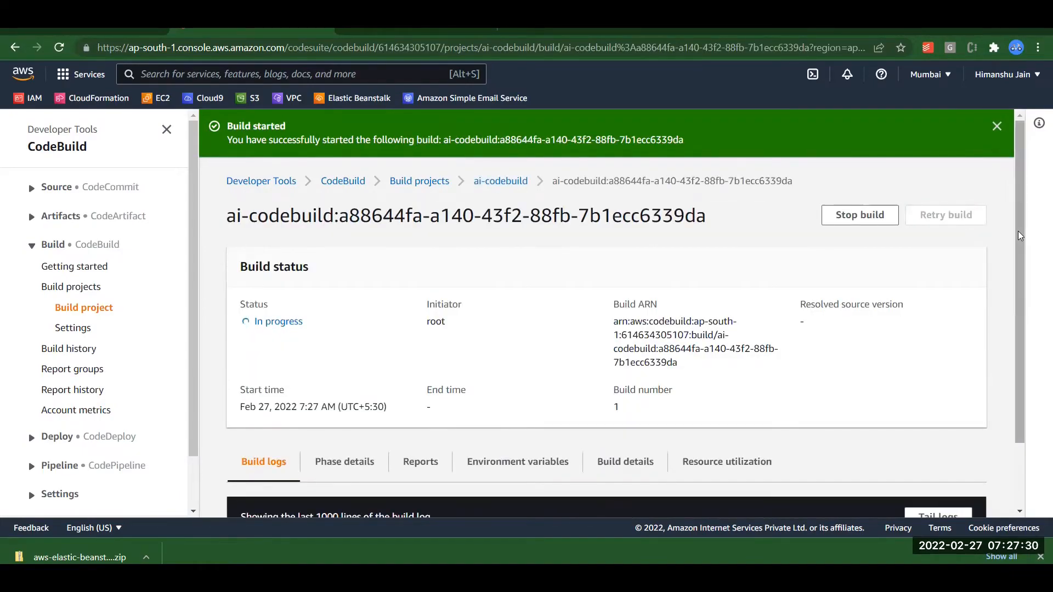
left_click_drag(1022, 248, 1030, 362)
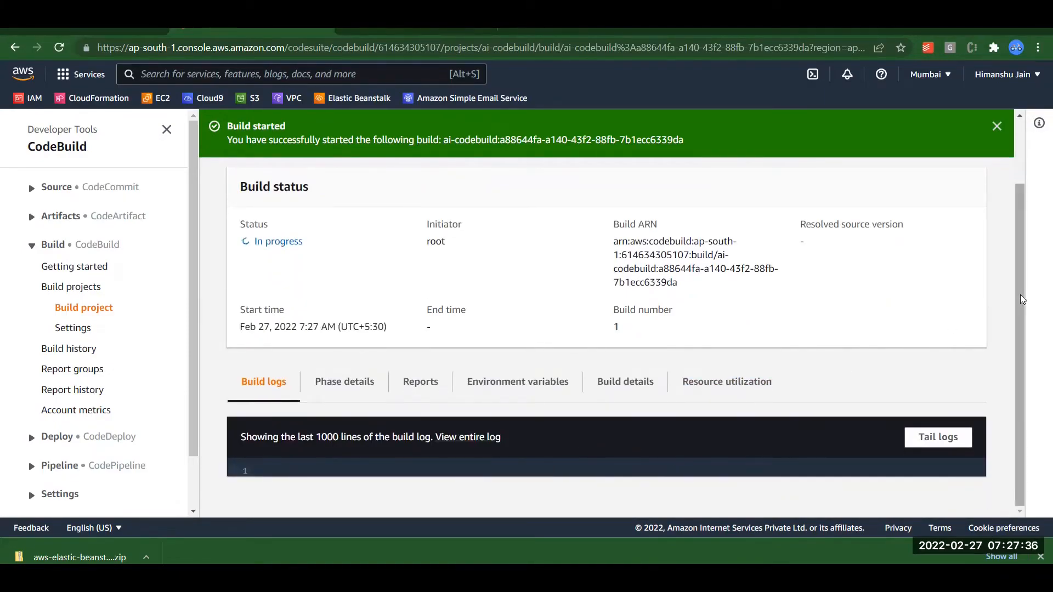
left_click(997, 128)
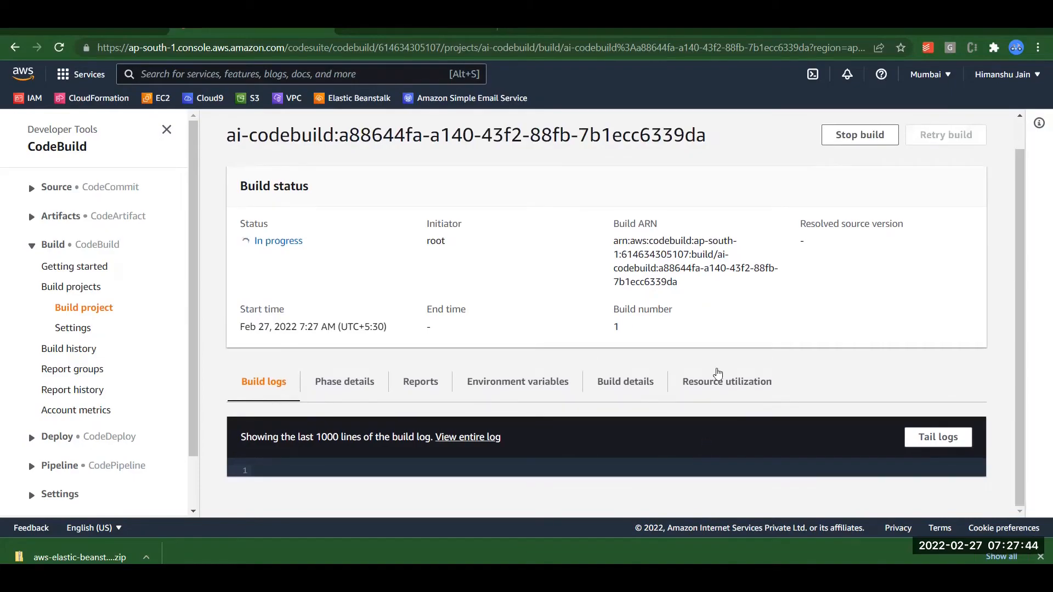
Open Aiapplication-env from the Environments list and load its Congratulations sample site from the environment URL.
left_click(424, 31)
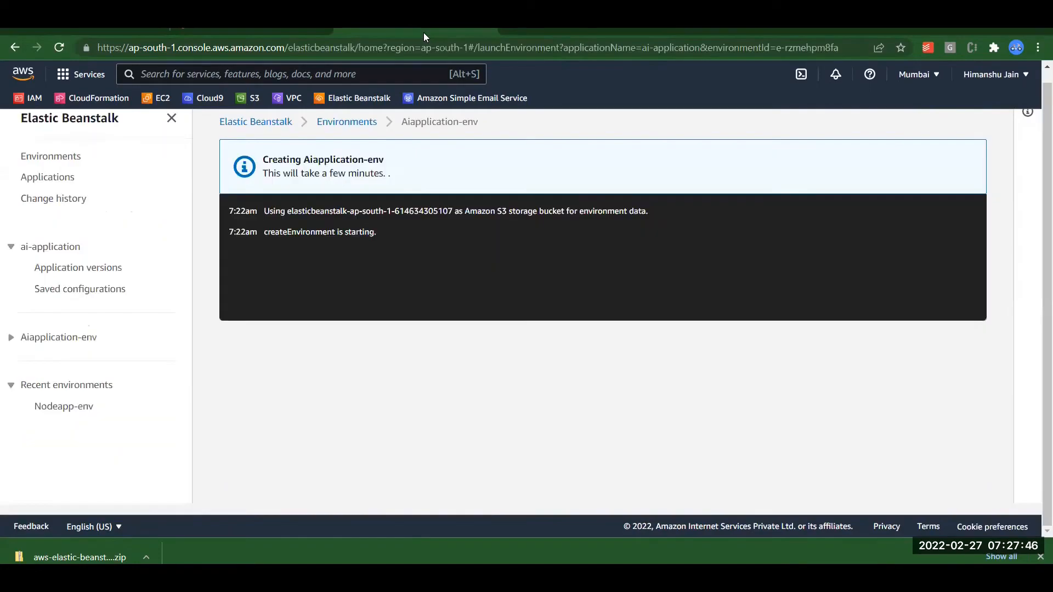
left_click(363, 126)
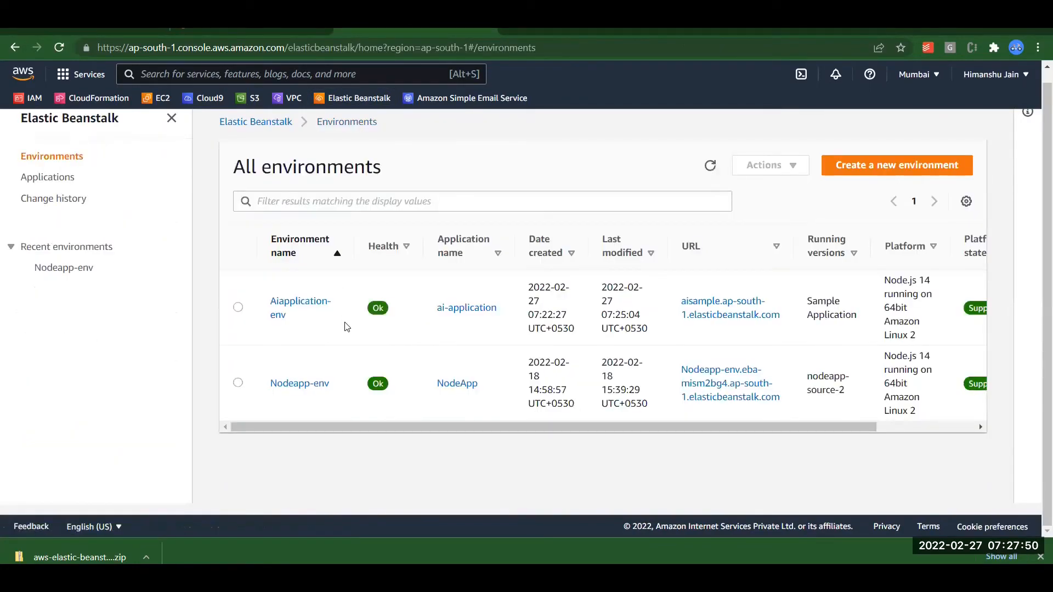
left_click(316, 307)
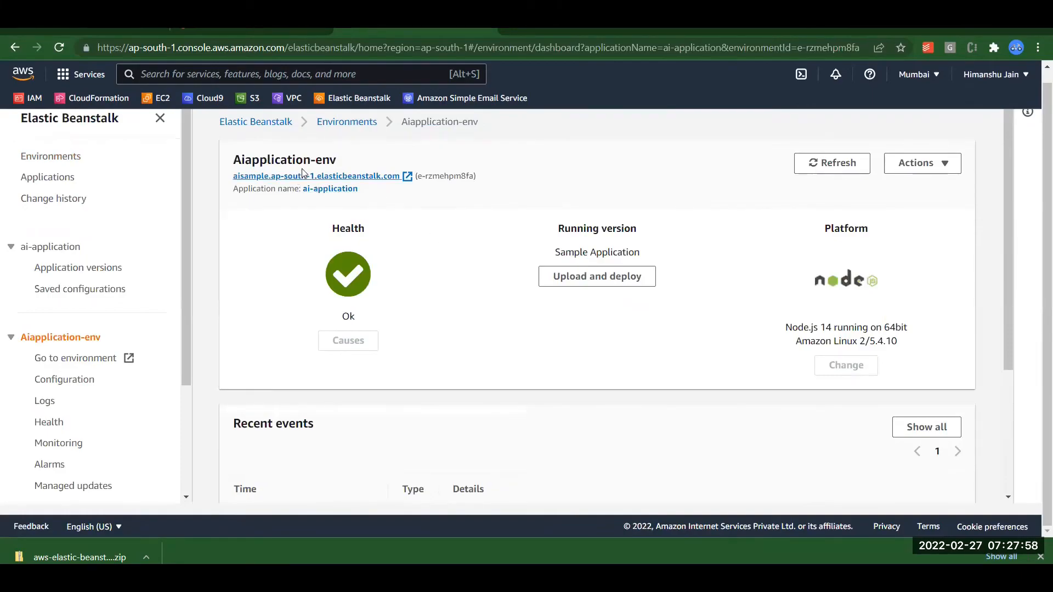
left_click(387, 176)
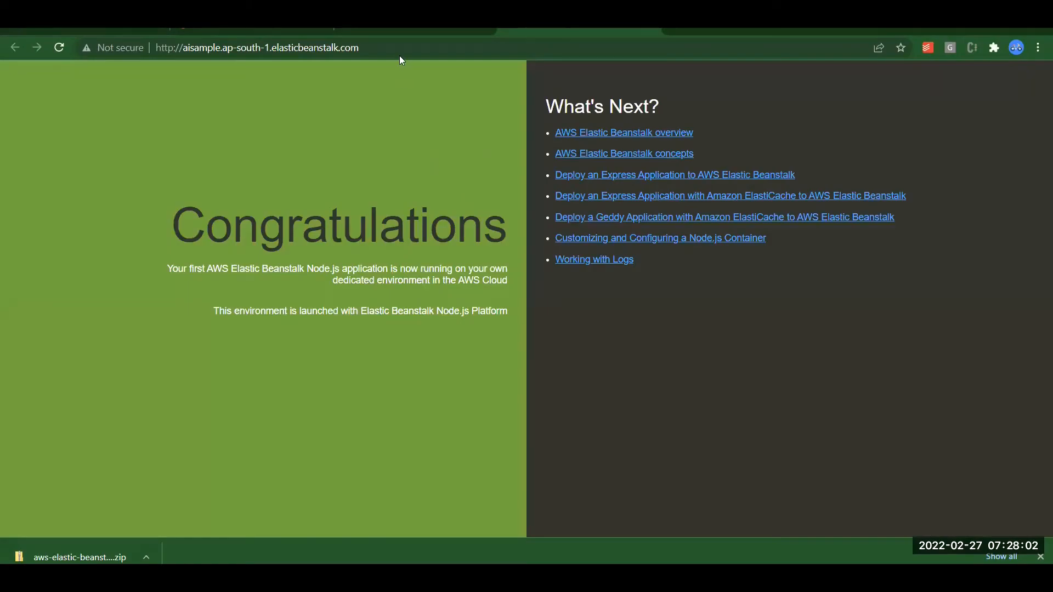
left_click(400, 31)
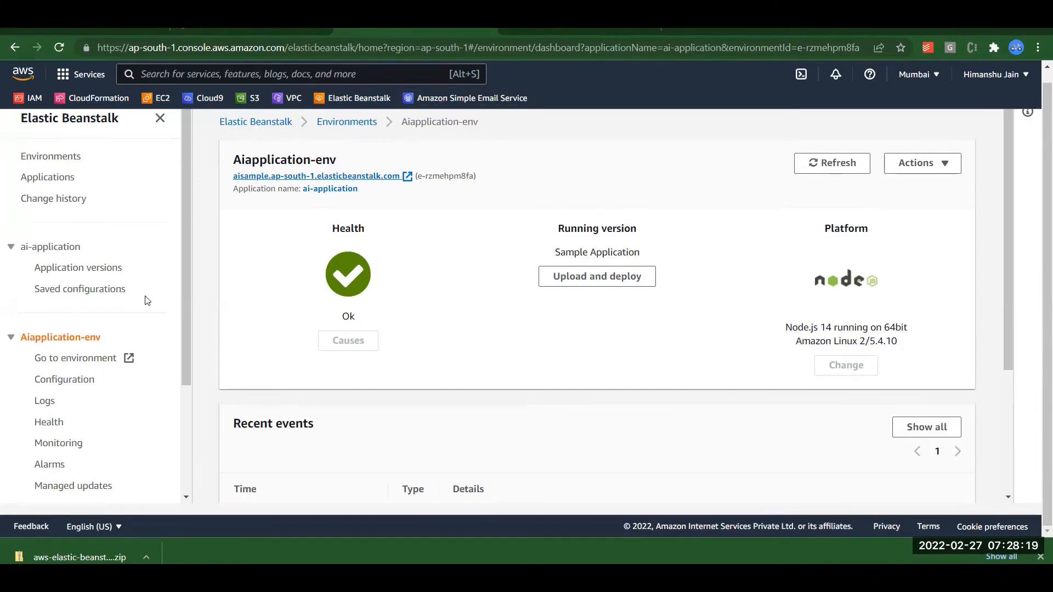
left_click_drag(184, 255, 185, 337)
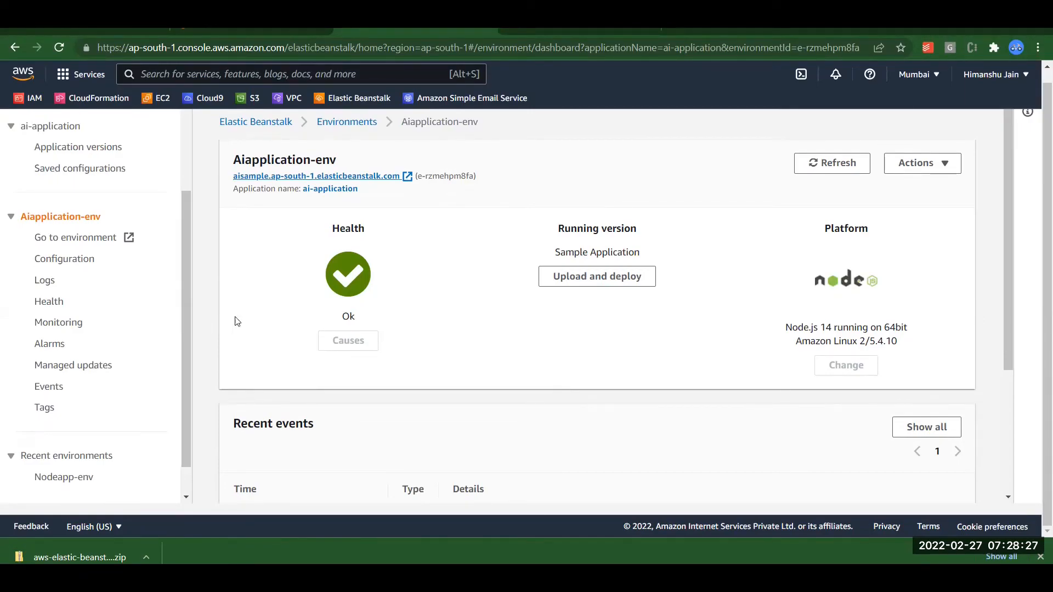
Read the ai-codebuild build log, checking the npm i --save command, until Build 1 shows Succeeded.
left_click(264, 31)
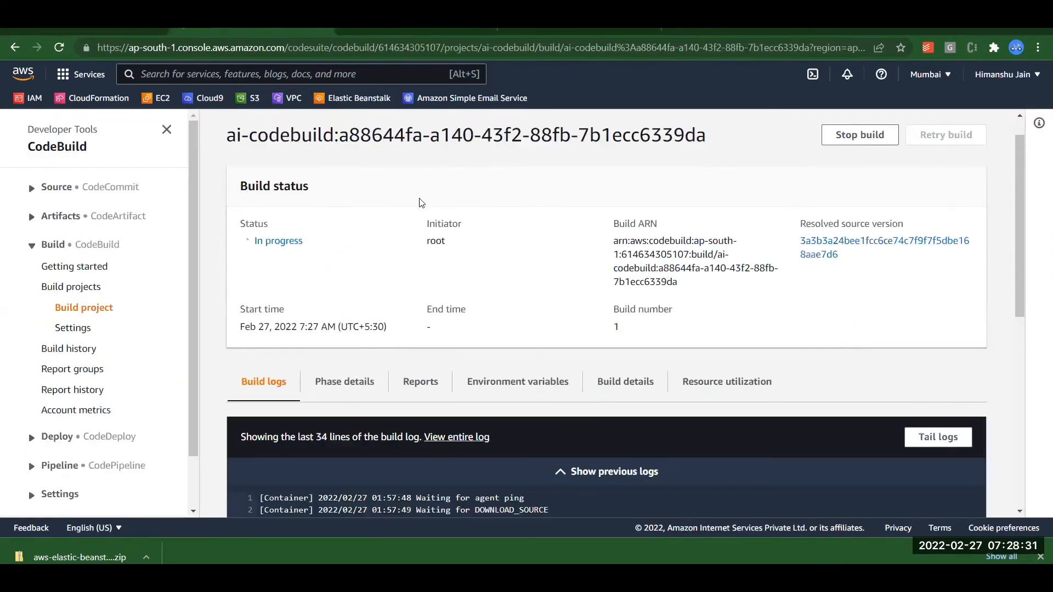
left_click_drag(1023, 242, 1028, 367)
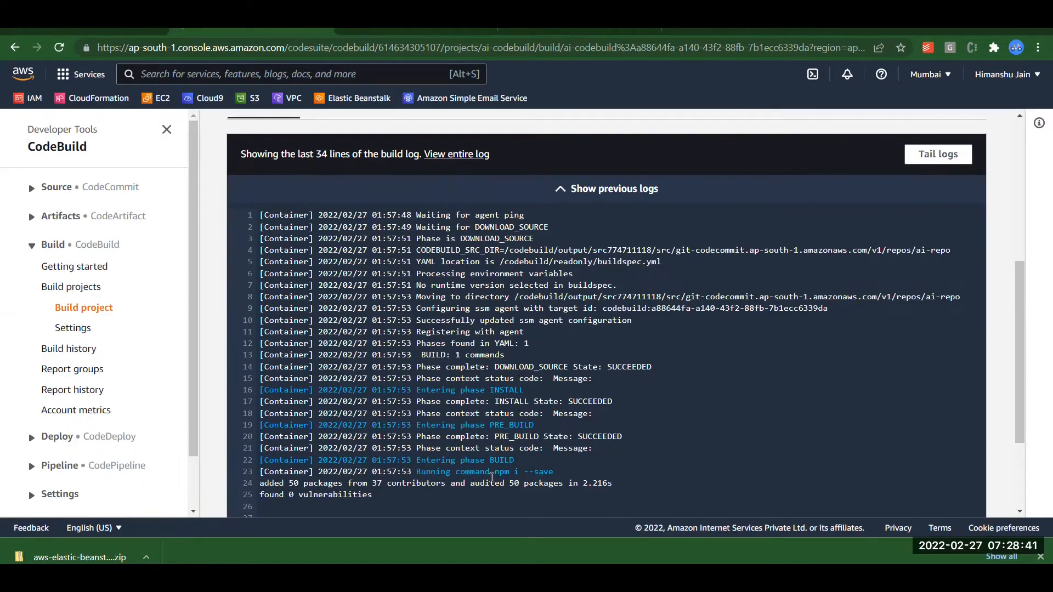
left_click_drag(495, 473, 556, 473)
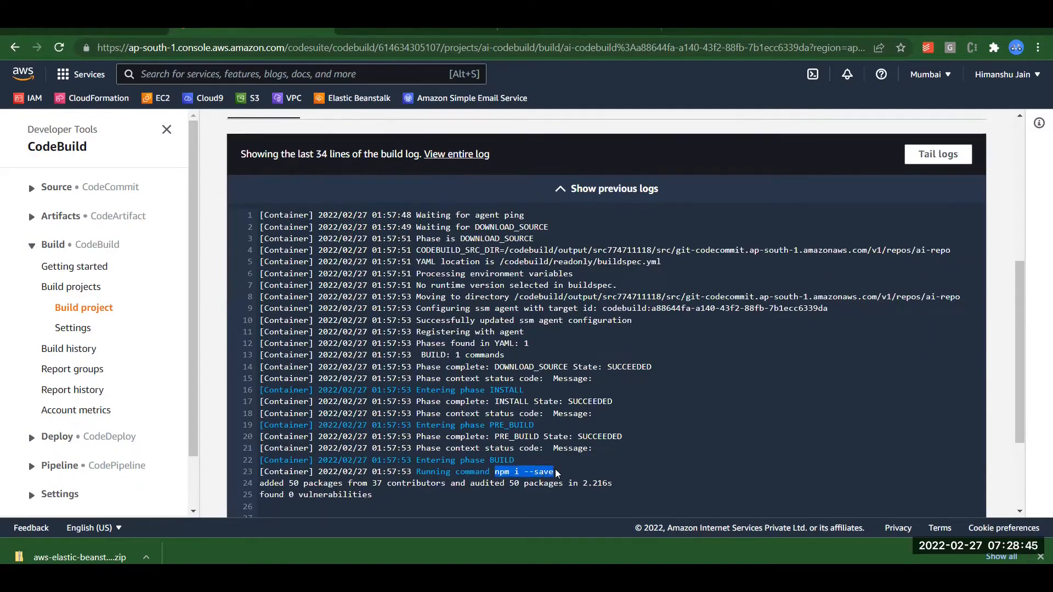
left_click_drag(1024, 327, 1036, 384)
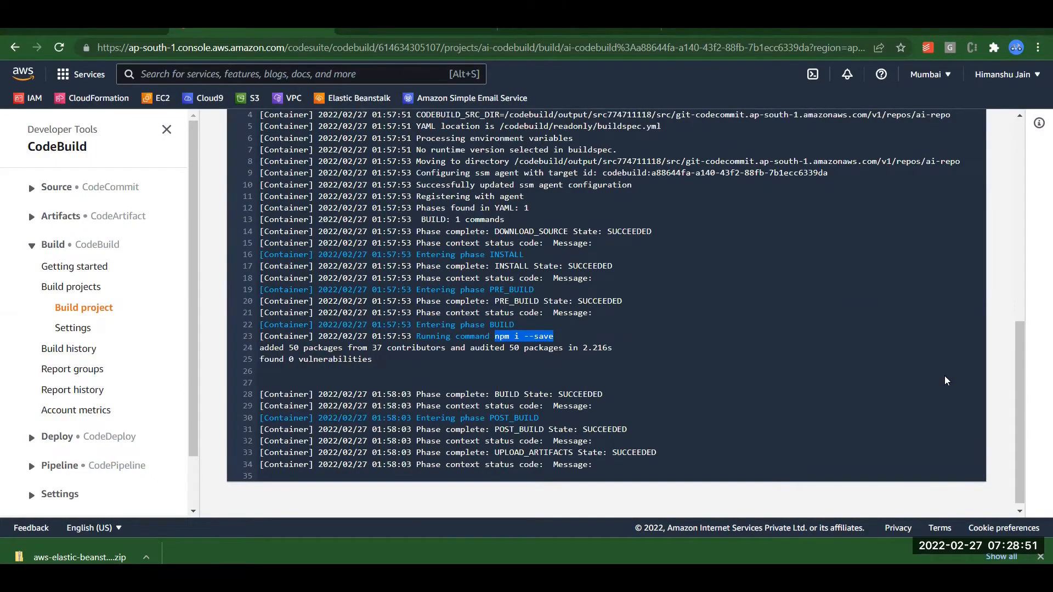
left_click_drag(1019, 404, 1022, 203)
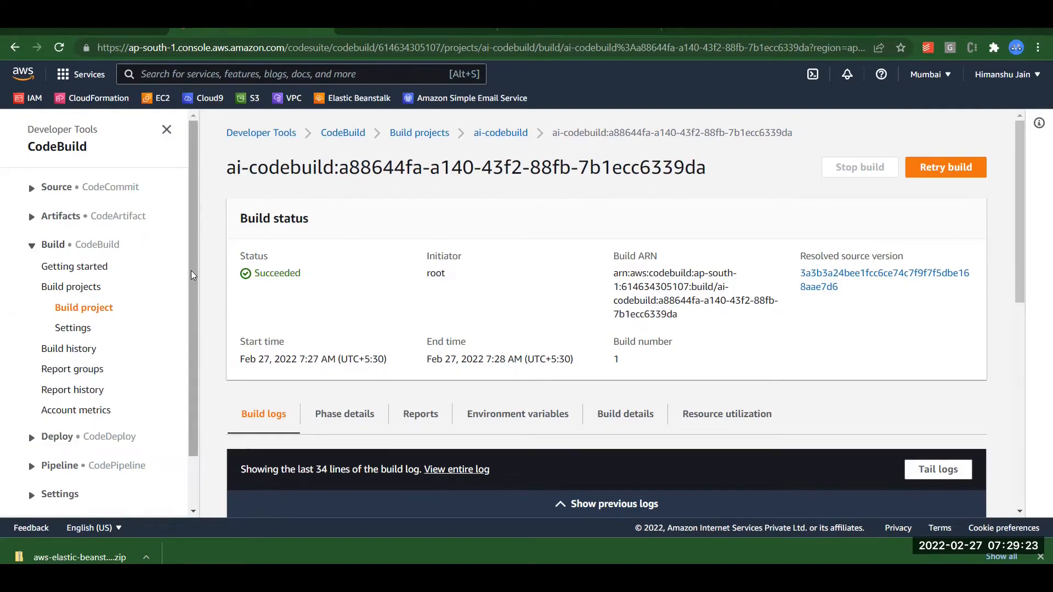
Go to the CodePipeline Pipelines list from the navigation sidebar.
scroll(195, 274, "down", 2)
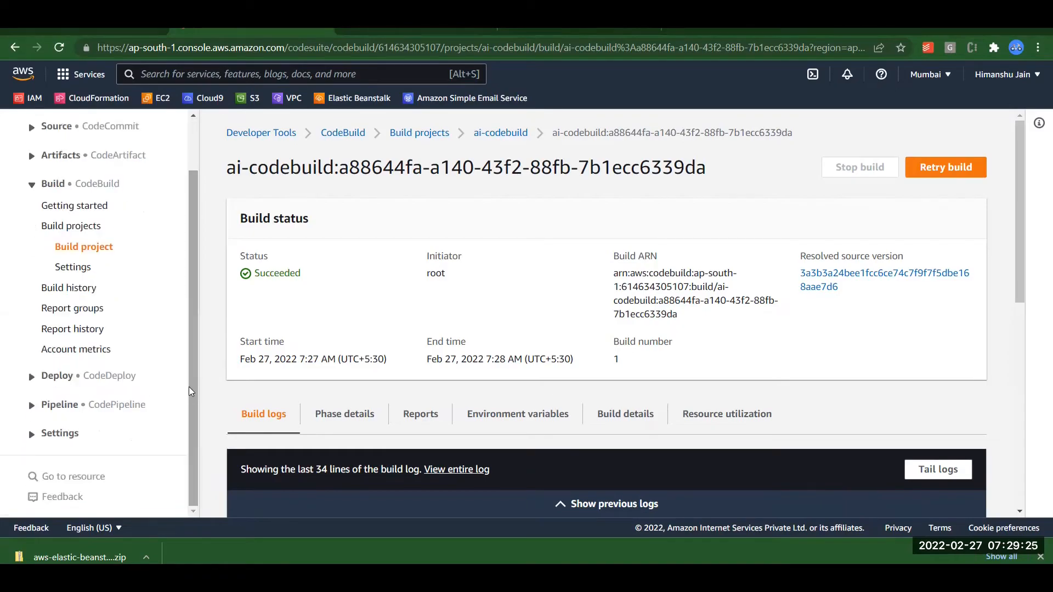
left_click(32, 406)
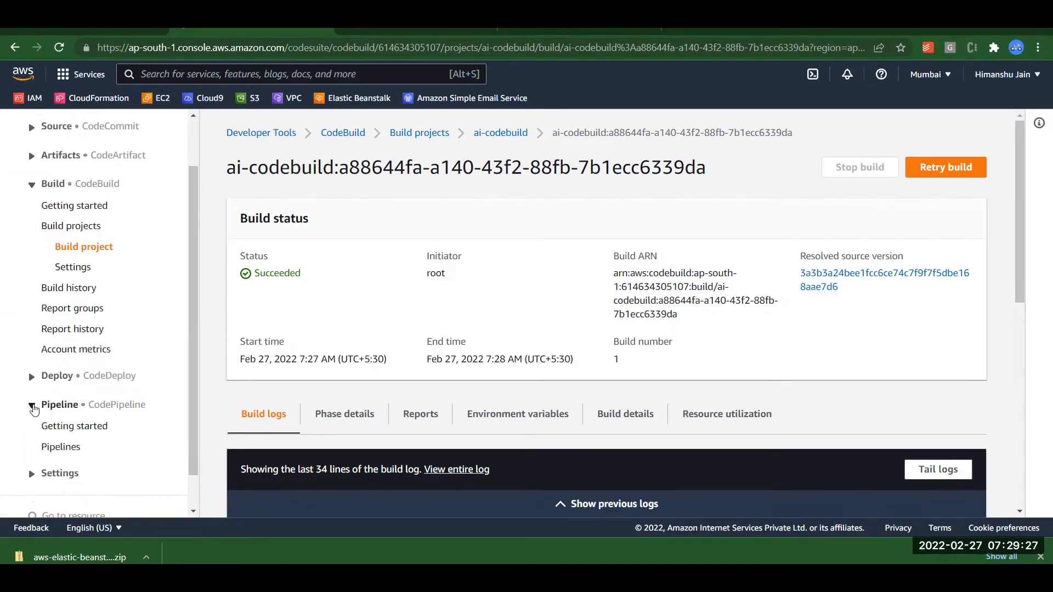
left_click(66, 447)
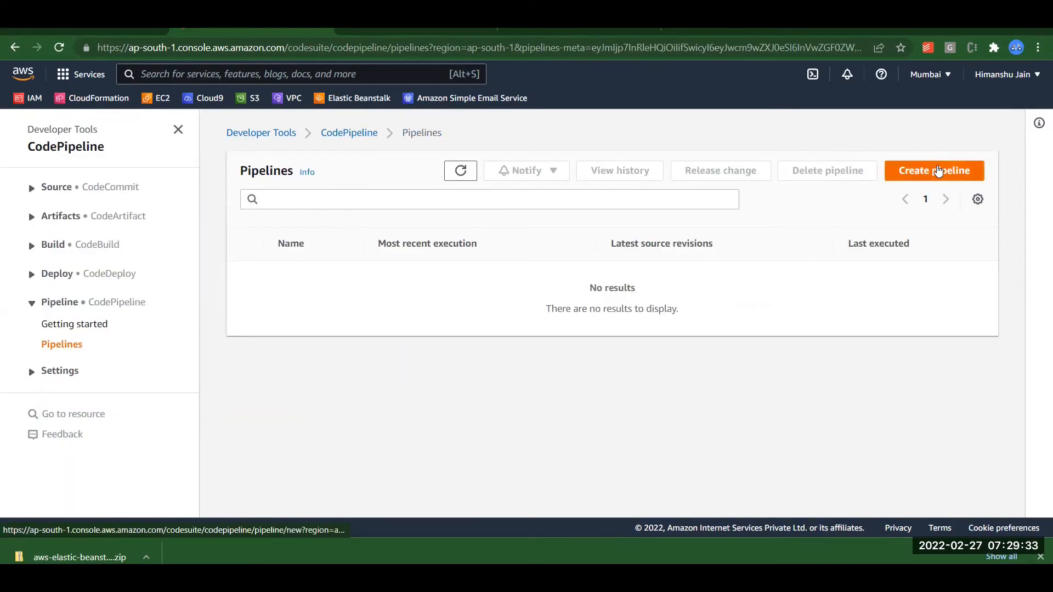
Create a pipeline named ai-pipeline, keeping New service role, and proceed to Add source stage.
left_click(938, 170)
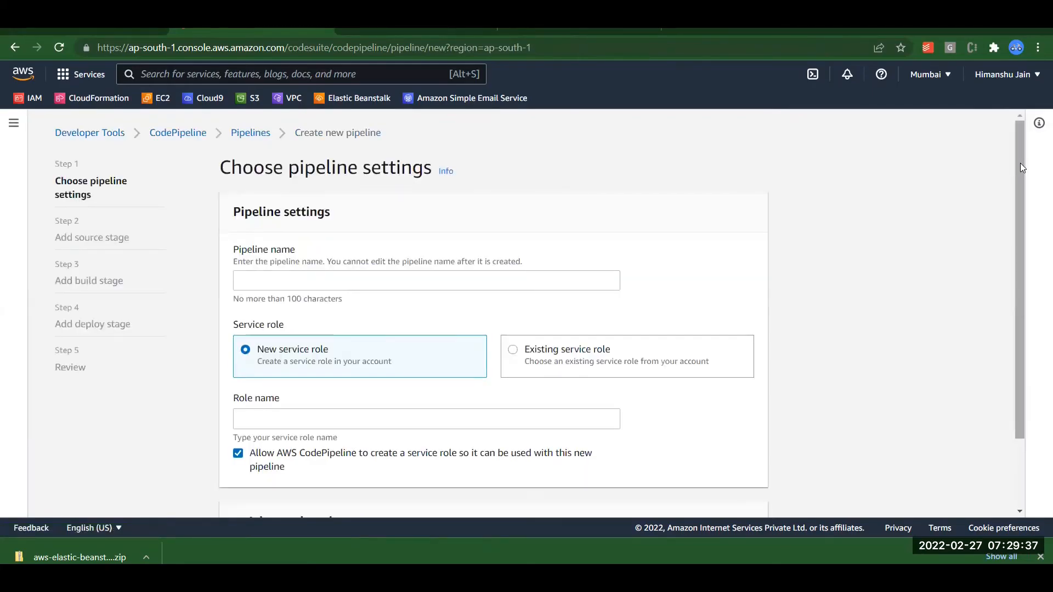
left_click_drag(1021, 168, 1009, 205)
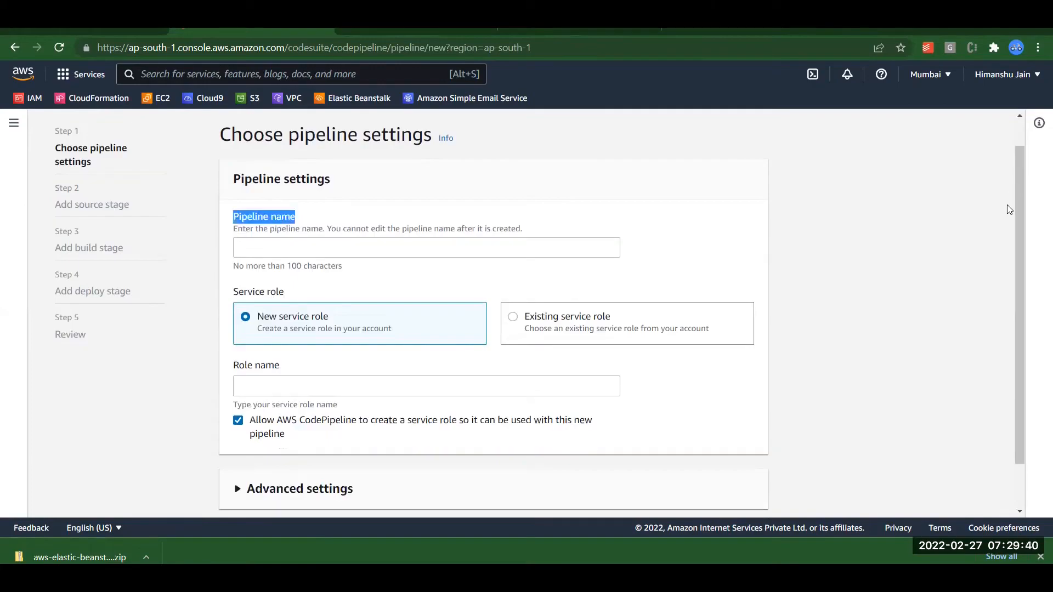
left_click(443, 249)
type("ai")
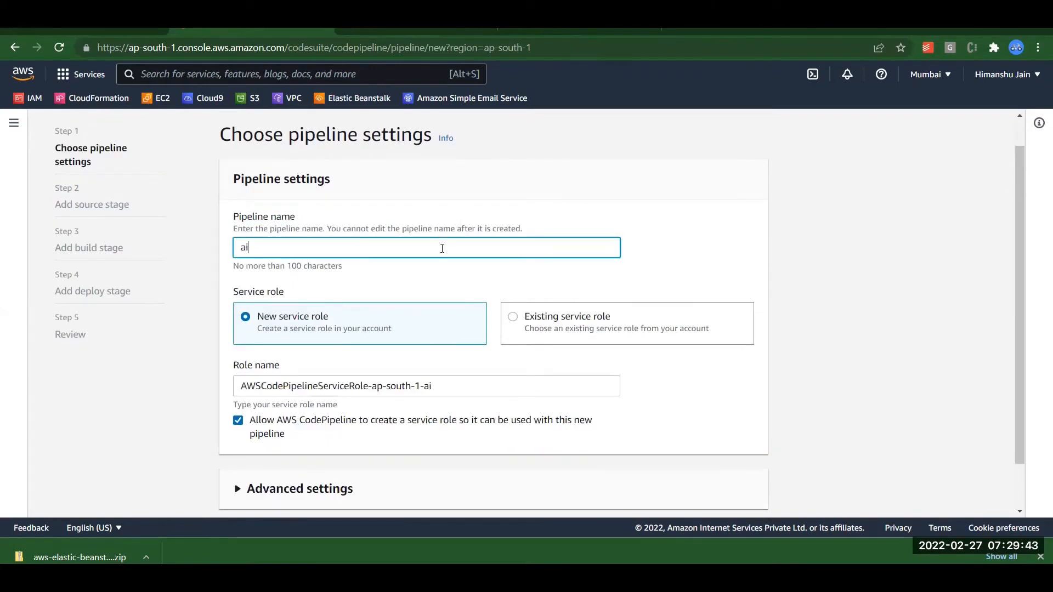
type("-pipeli e")
key("BackSpace")
key("BackSpace")
type("ne")
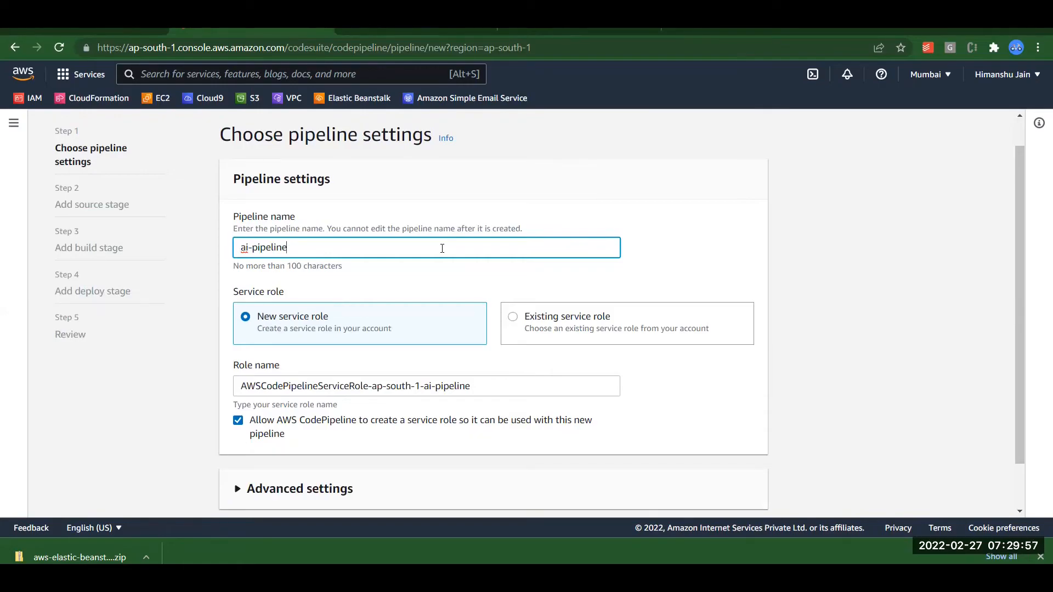
left_click(347, 354)
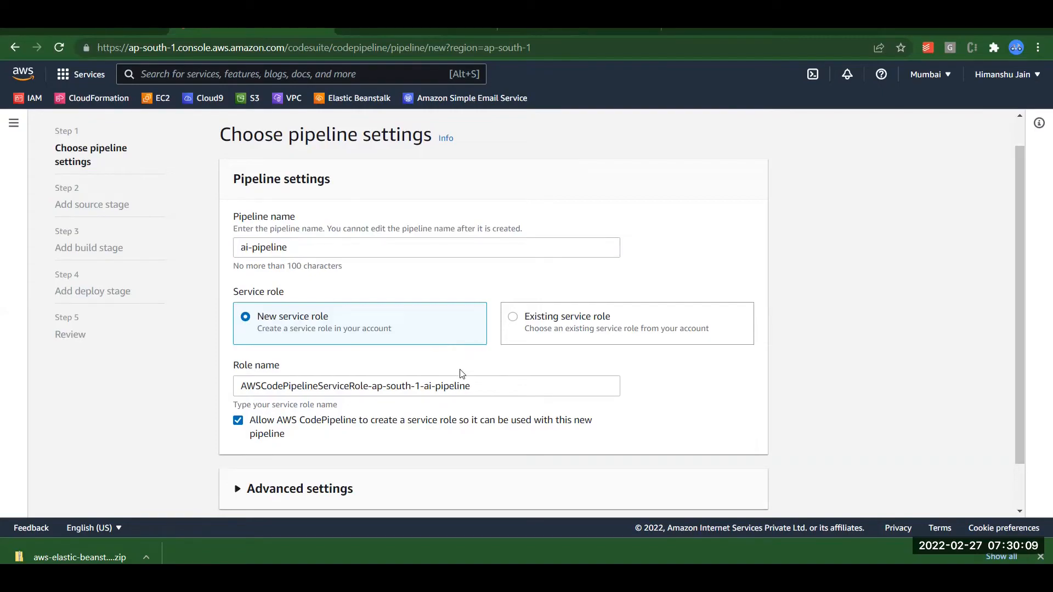
scroll(462, 373, "down", 1)
scroll(463, 374, "down", 1)
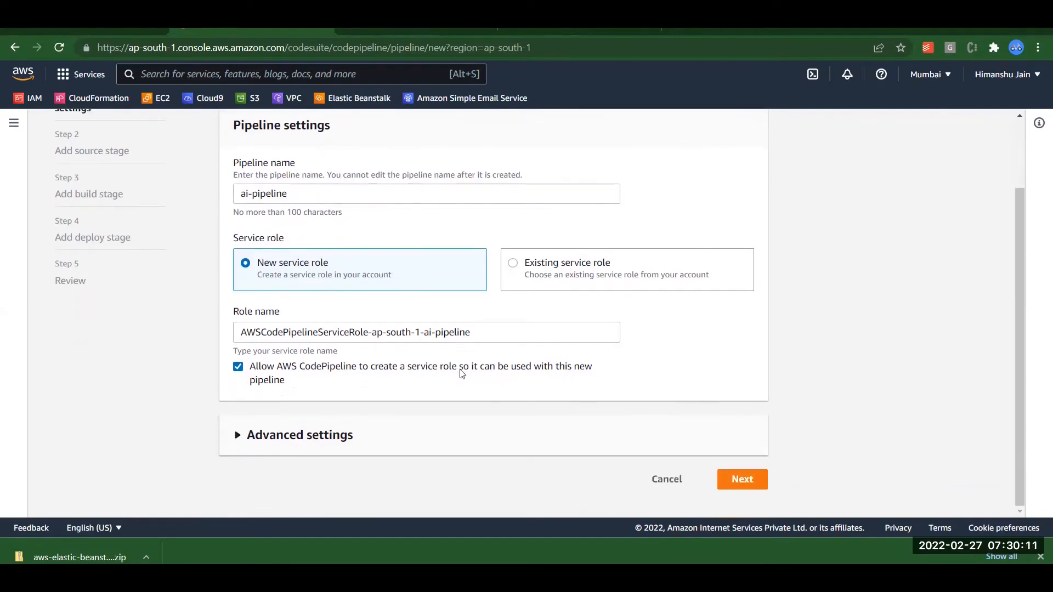
left_click(736, 481)
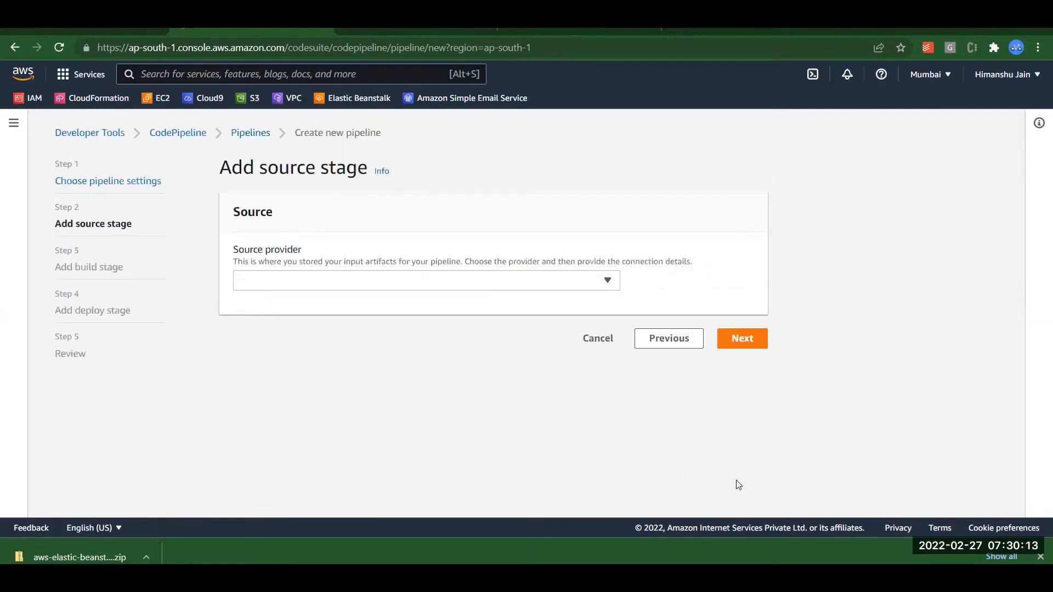
Choose AWS CodeCommit as the source, with repository ai-repo and branch master, and continue.
left_click(465, 282)
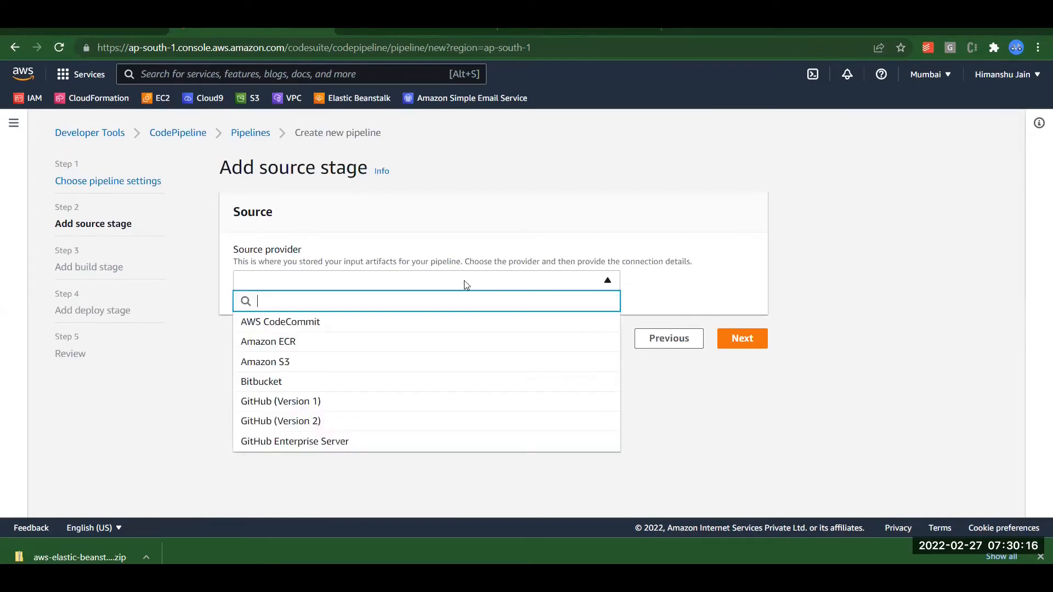
left_click(326, 324)
left_click(292, 343)
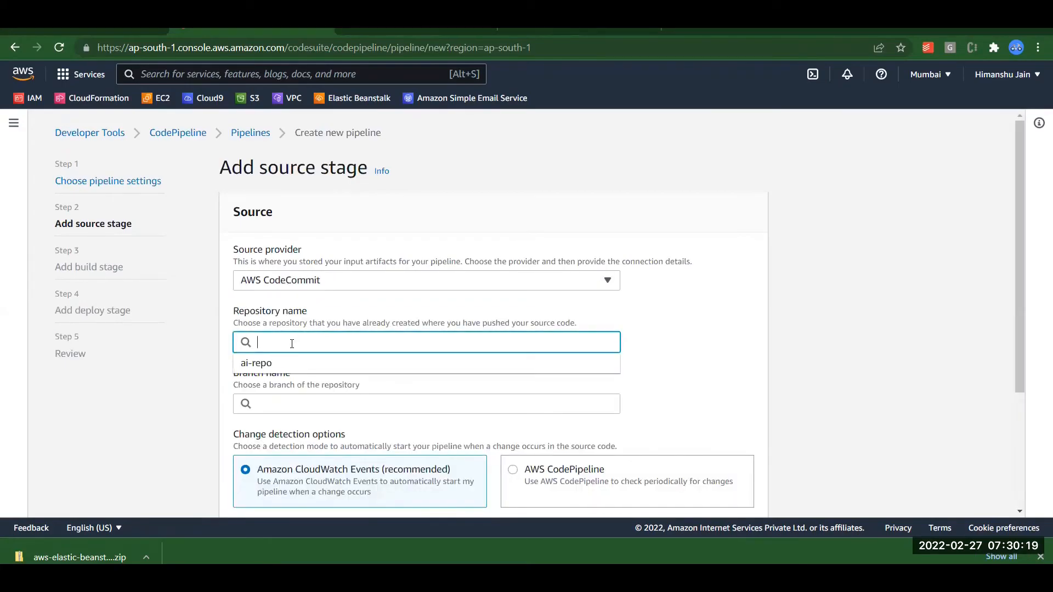
left_click(278, 410)
left_click(273, 426)
left_click(167, 420)
scroll(165, 419, "down", 3)
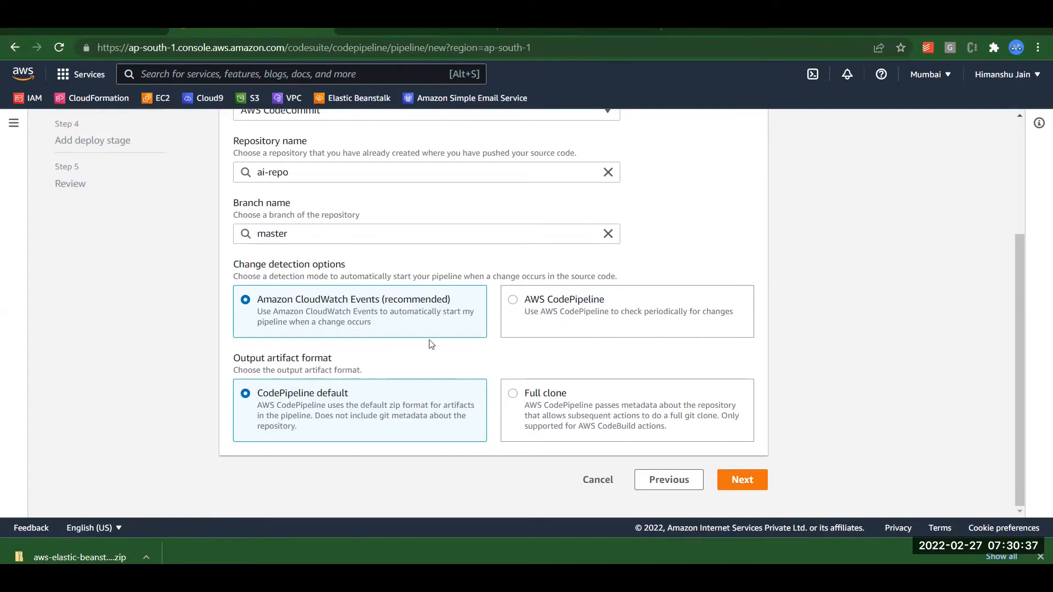
left_click(730, 483)
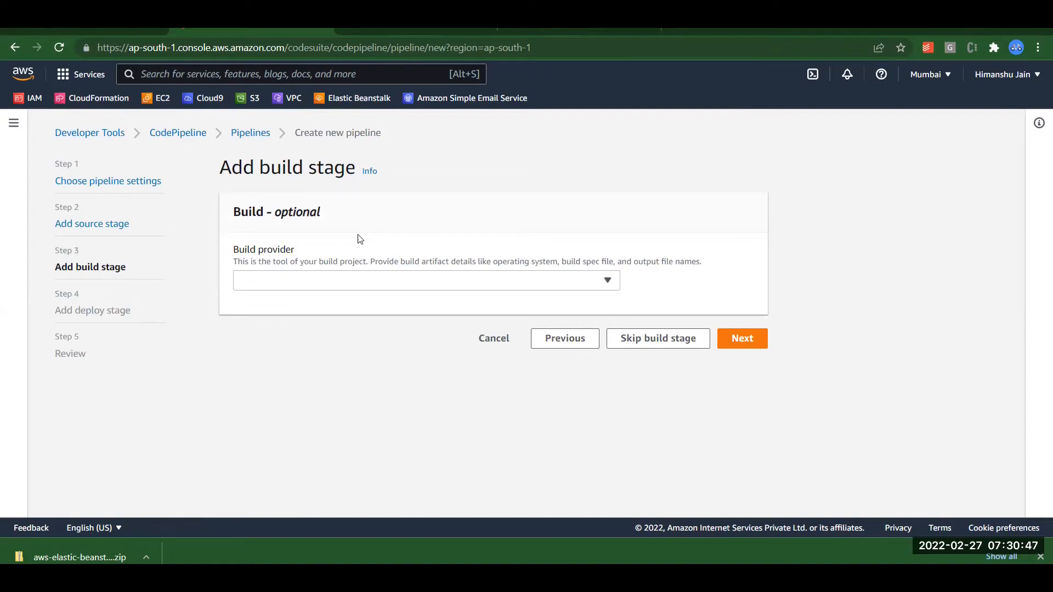
Select AWS CodeBuild as the build provider, with project ai-codebuild and Single build, and continue.
left_click(317, 282)
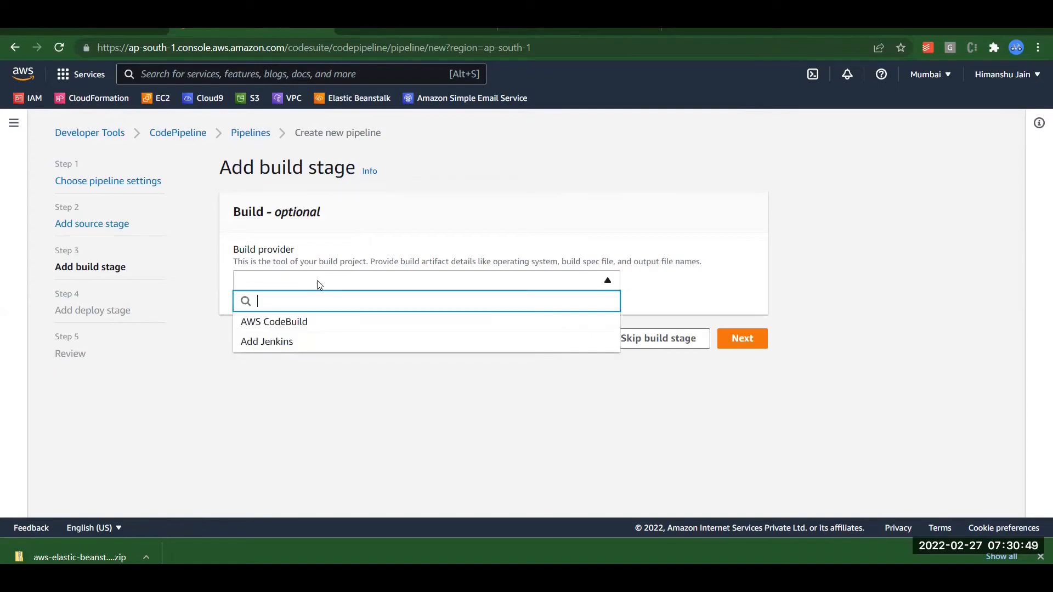
left_click(297, 324)
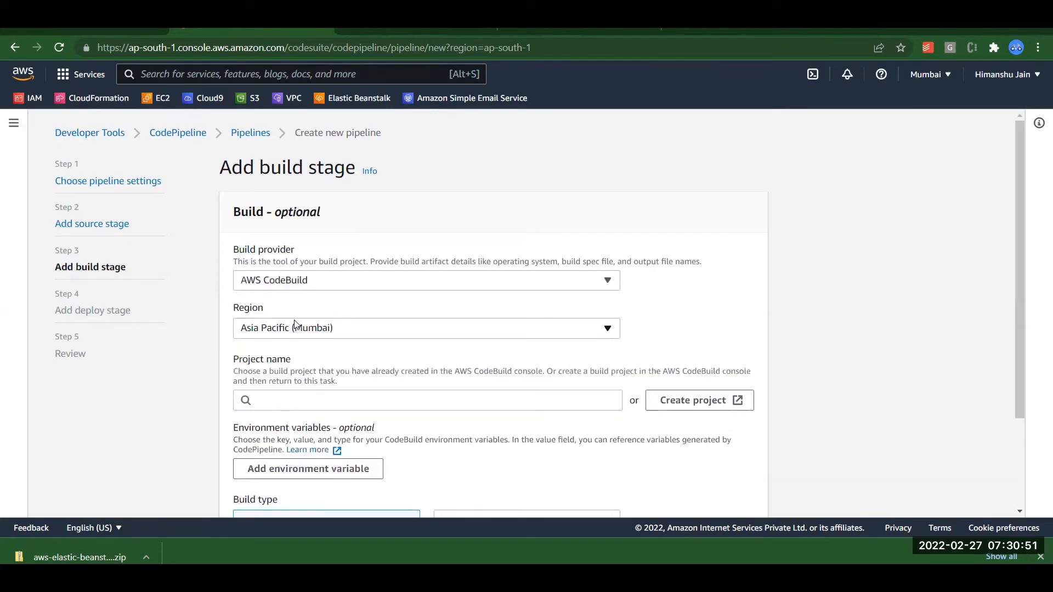
left_click(275, 401)
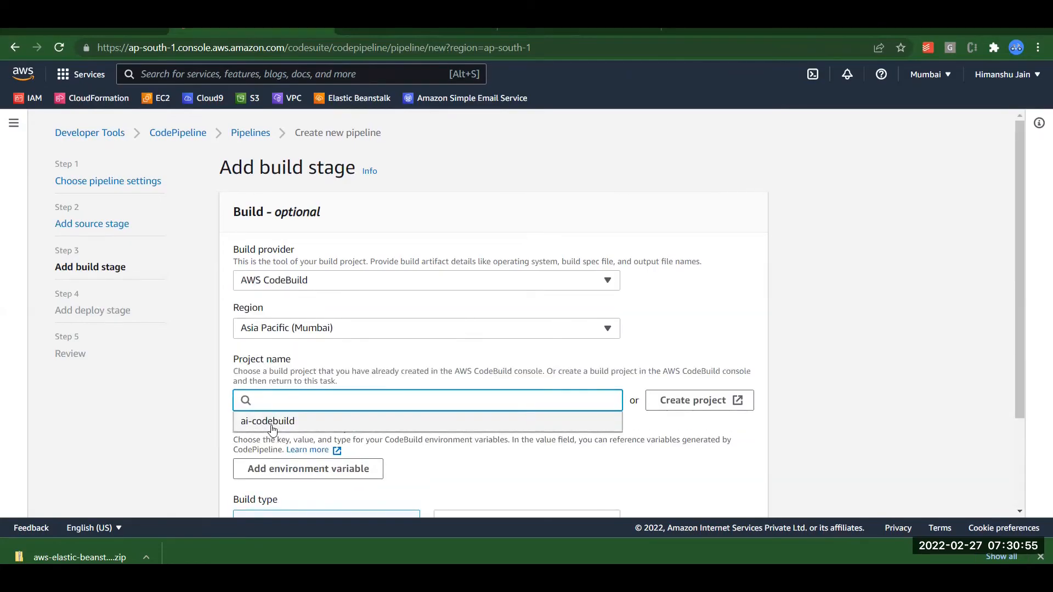
left_click(272, 425)
left_click(204, 418)
scroll(204, 418, "down", 2)
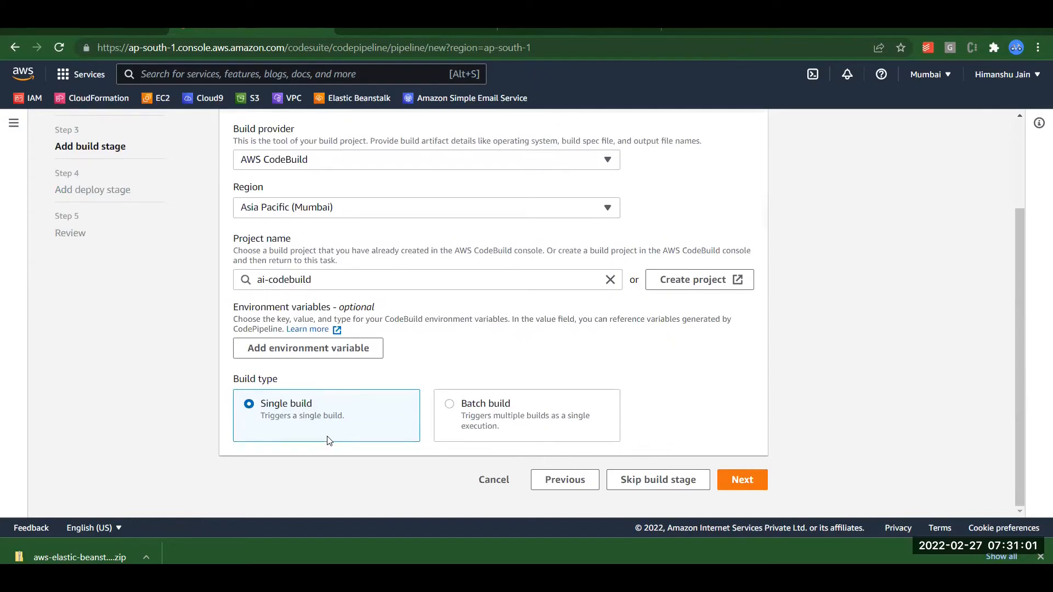
left_click(745, 489)
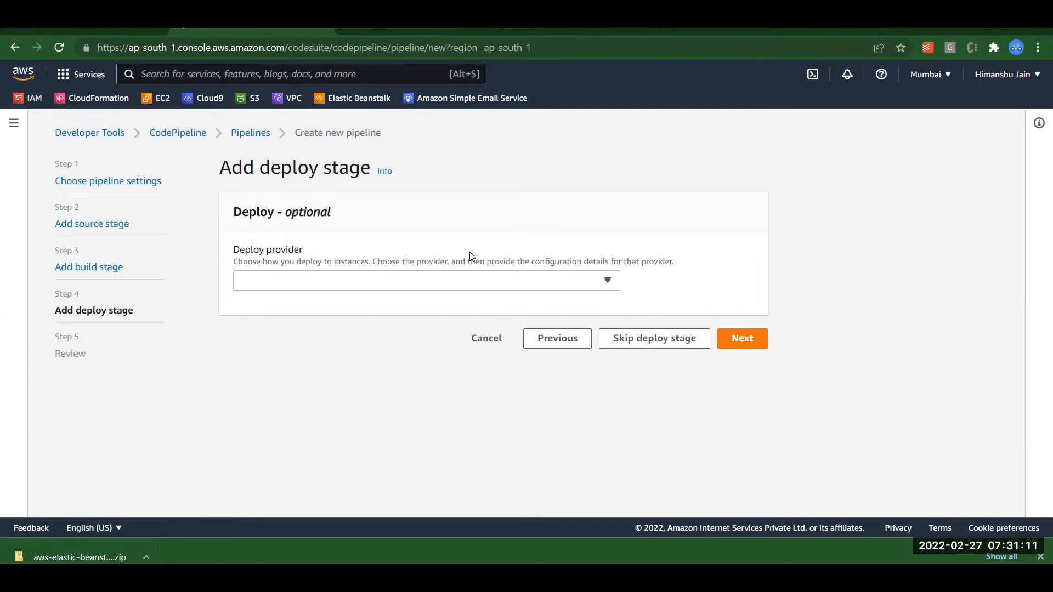
Deploy with AWS Elastic Beanstalk to application ai-application and environment Aiapplication-env, then continue to review.
left_click(408, 284)
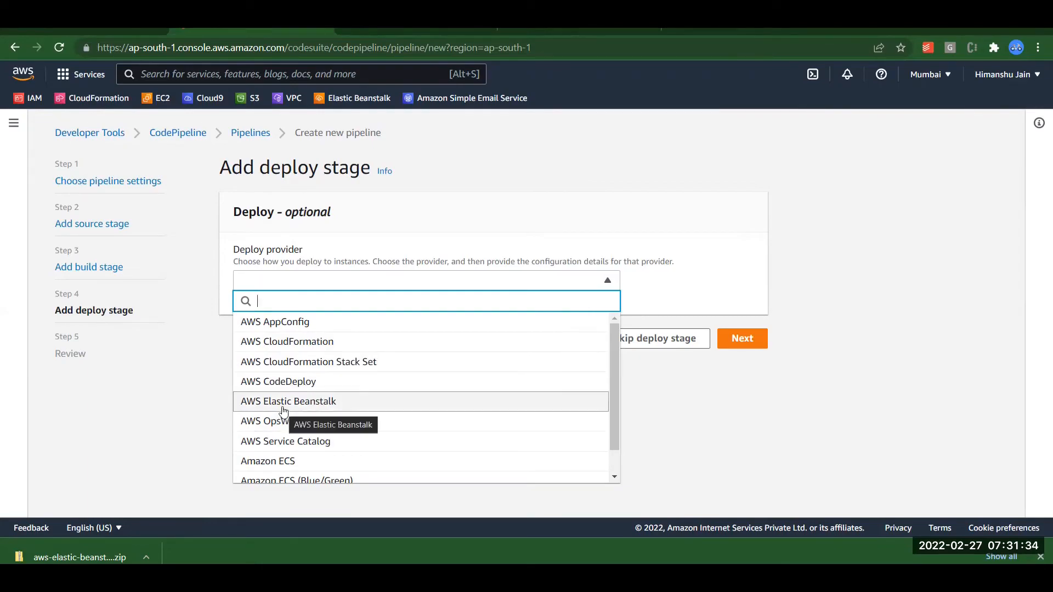
left_click(307, 407)
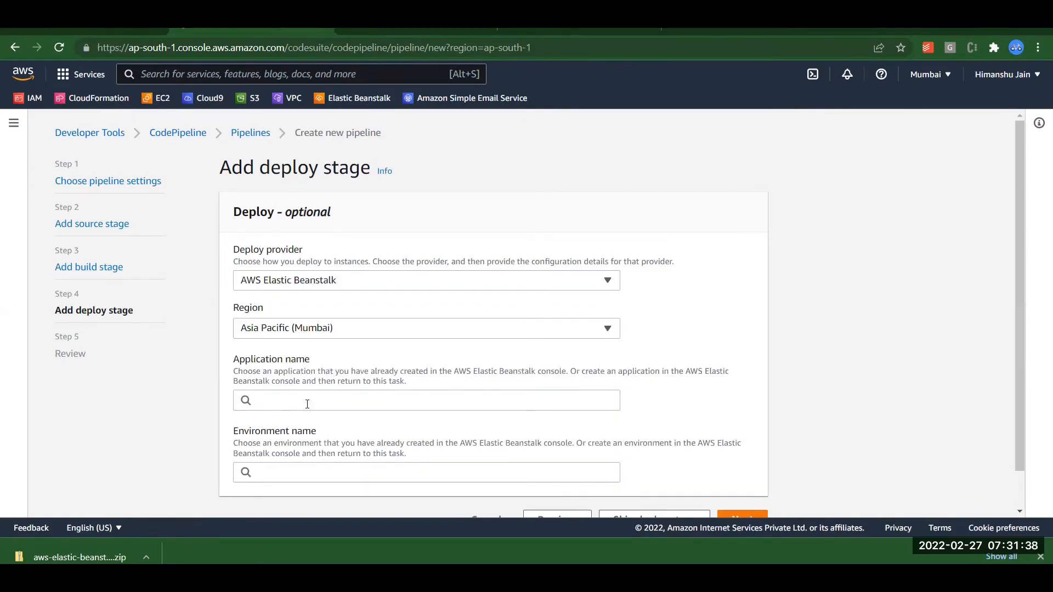
left_click(307, 404)
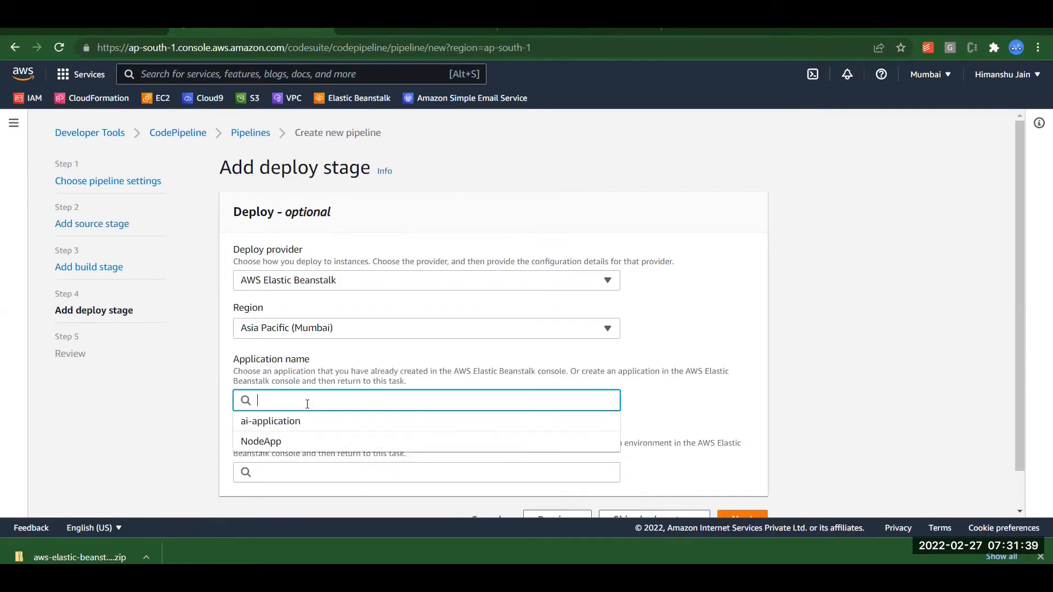
left_click(246, 432)
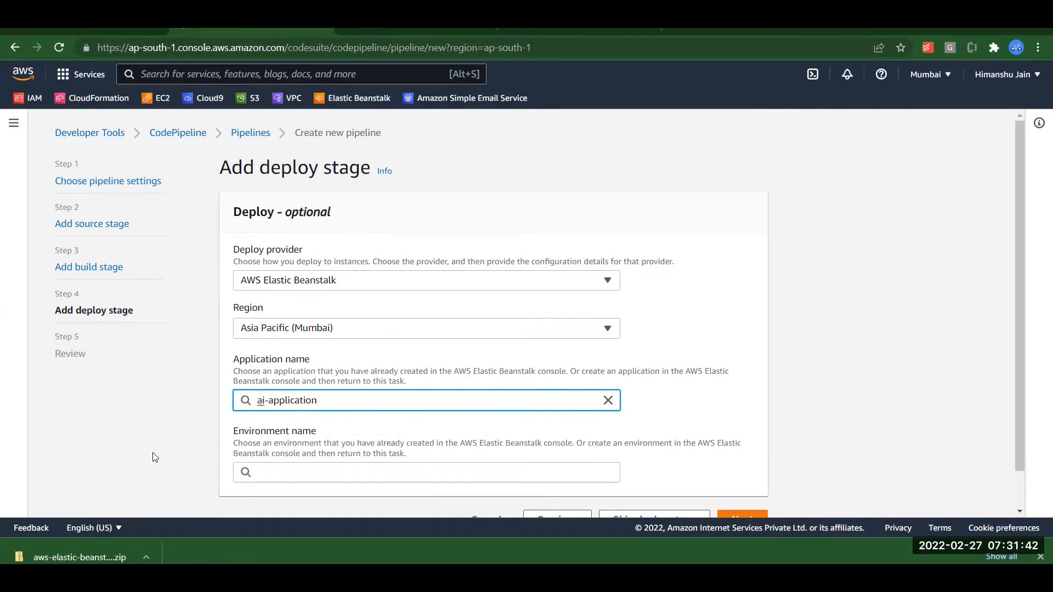
left_click(279, 473)
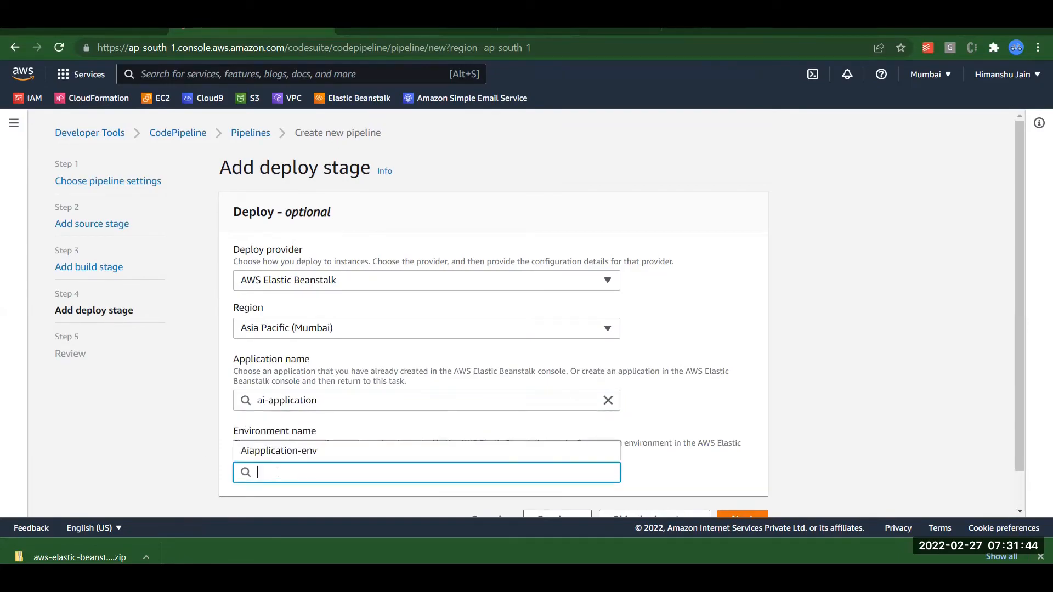
left_click(305, 452)
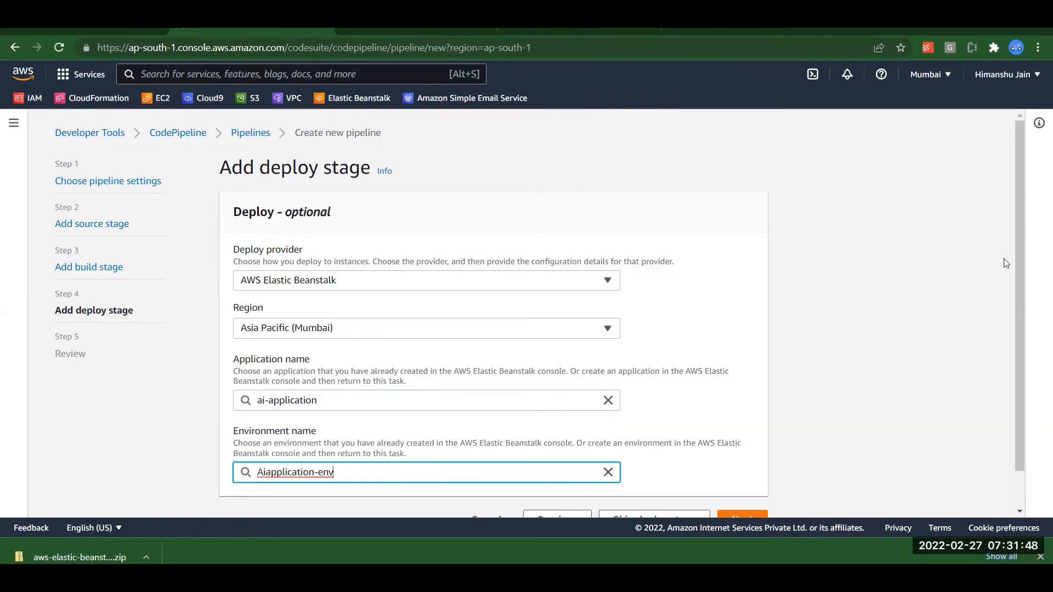
scroll(1017, 248, "down", 1)
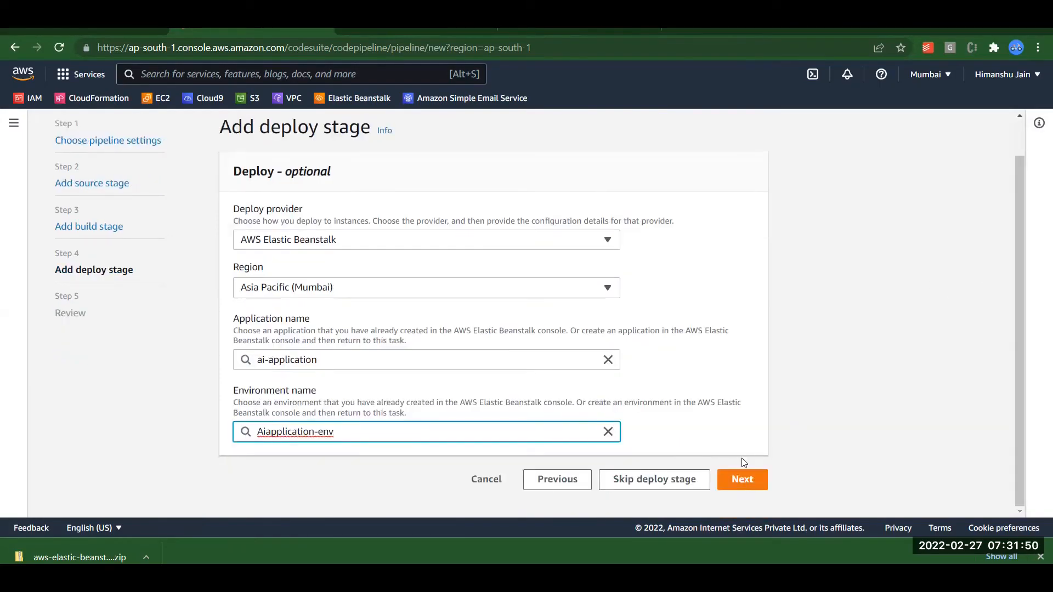
left_click(736, 485)
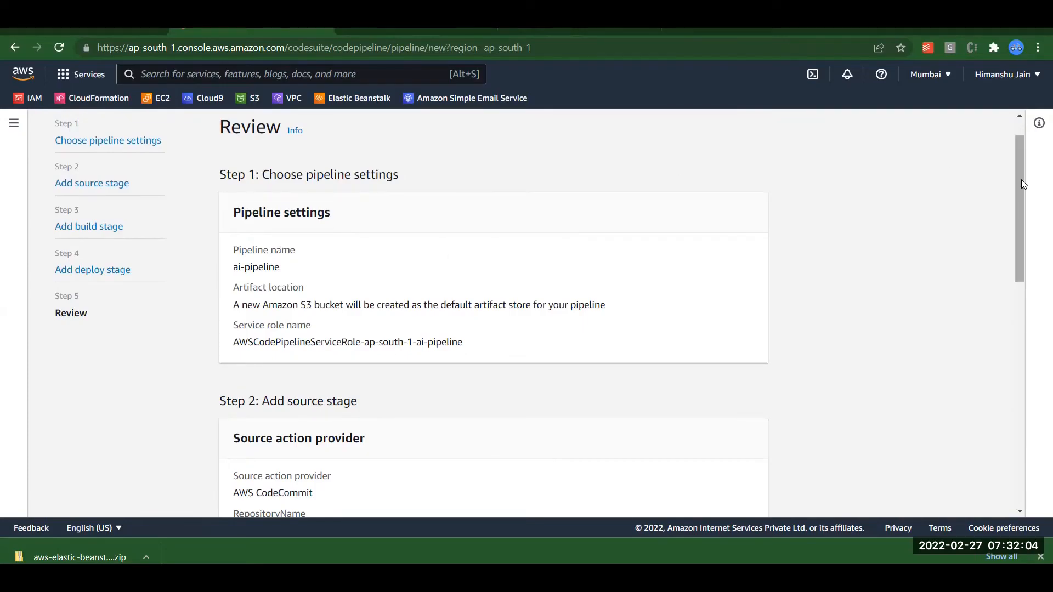
Look over the source, build and deploy stages on the Review page and create ai-pipeline.
scroll(1022, 179, "down", 1)
scroll(1009, 232, "down", 2)
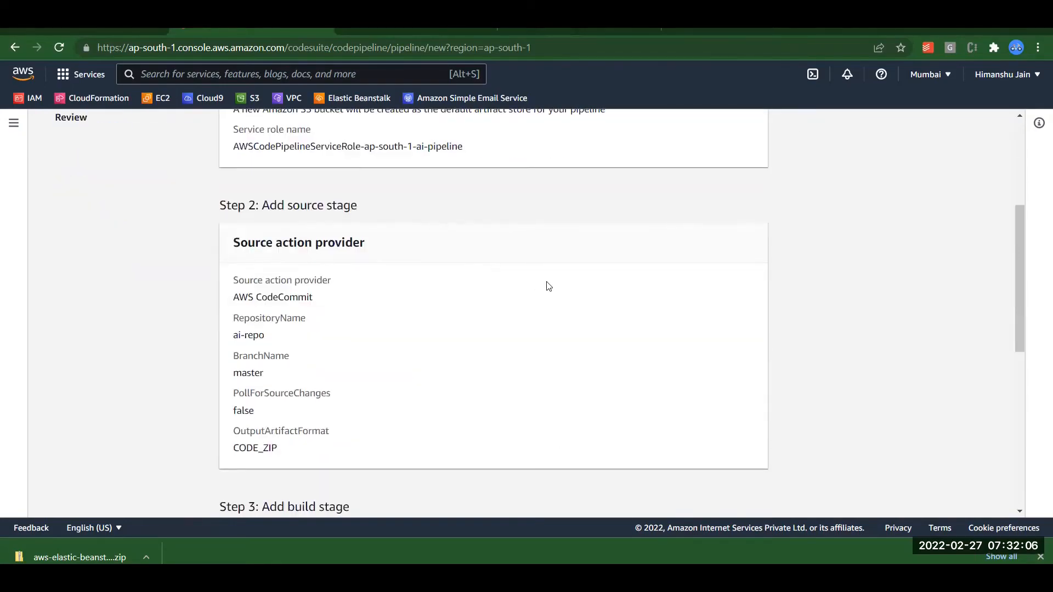
left_click_drag(1018, 255, 1006, 397)
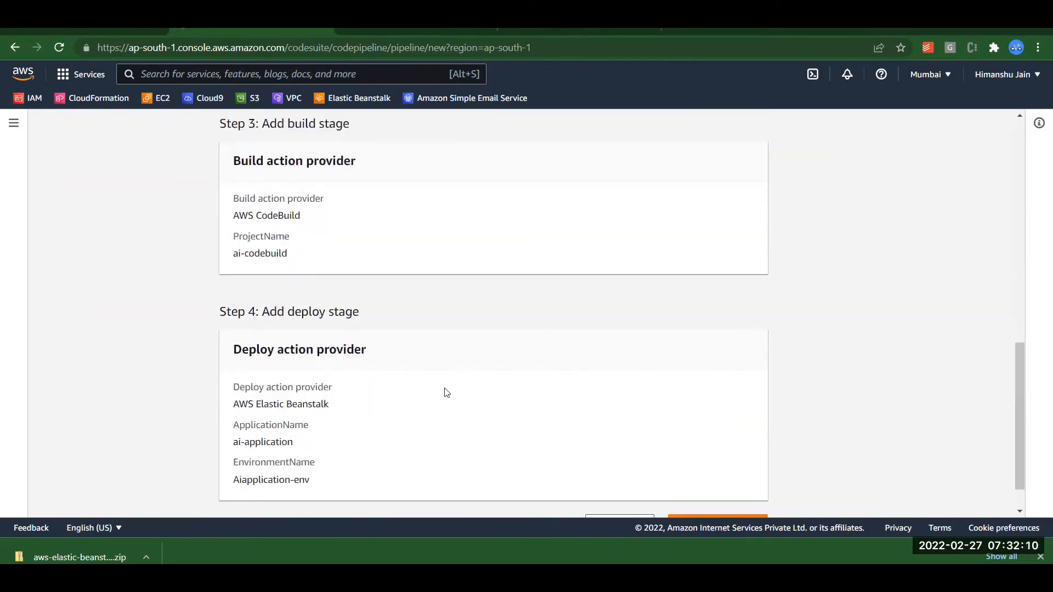
left_click_drag(1014, 379, 1011, 429)
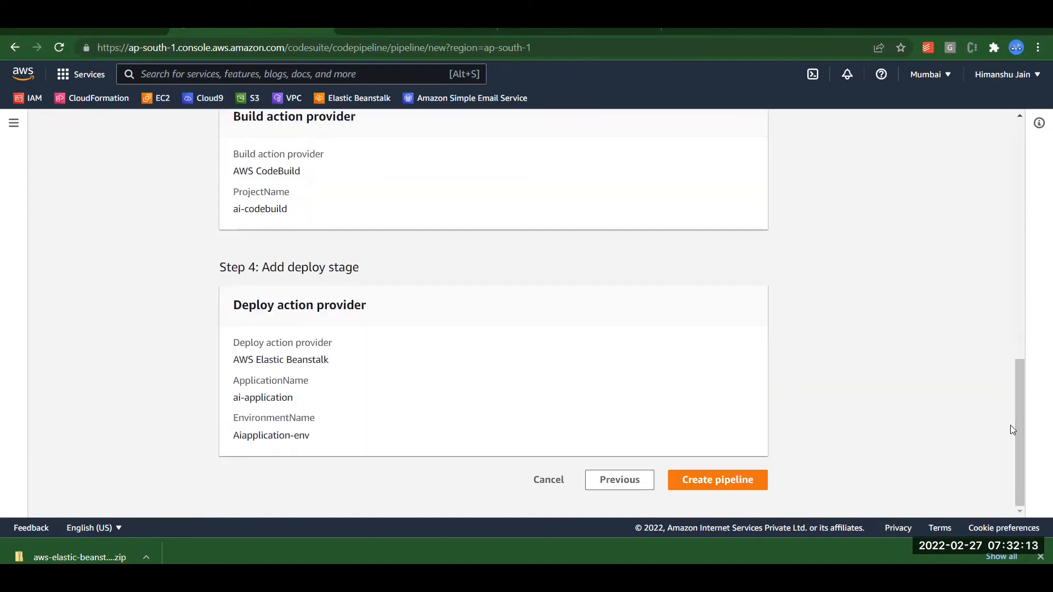
left_click(717, 483)
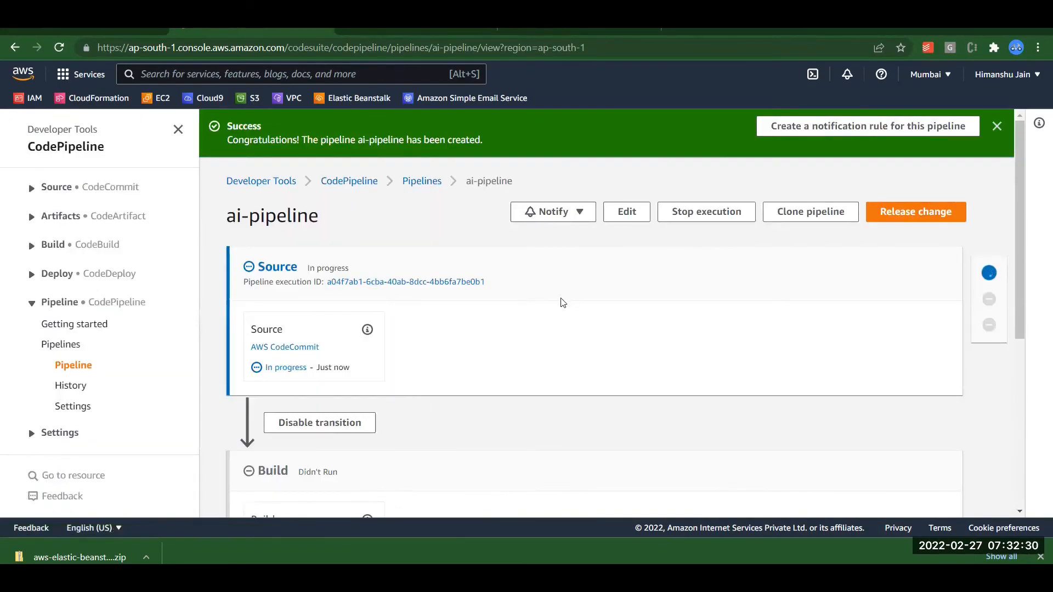
Confirm the Source stage succeeded with the 'initial commit' commit, then switch to Aiapplication-env's dashboard.
left_click_drag(1023, 197, 1023, 252)
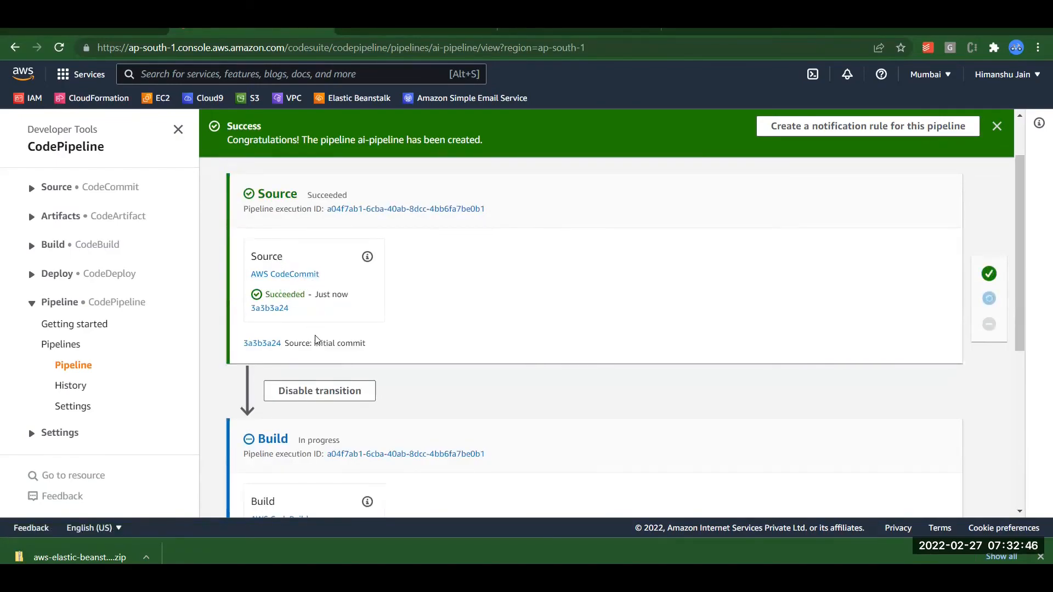
left_click_drag(313, 343, 373, 344)
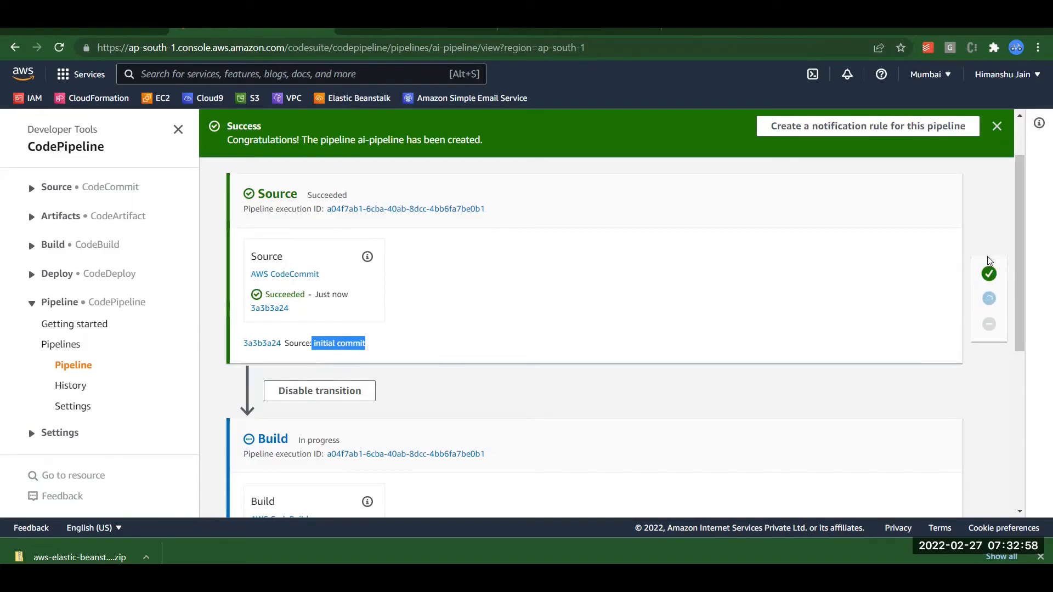
left_click_drag(1022, 273, 929, 248)
left_click(926, 246)
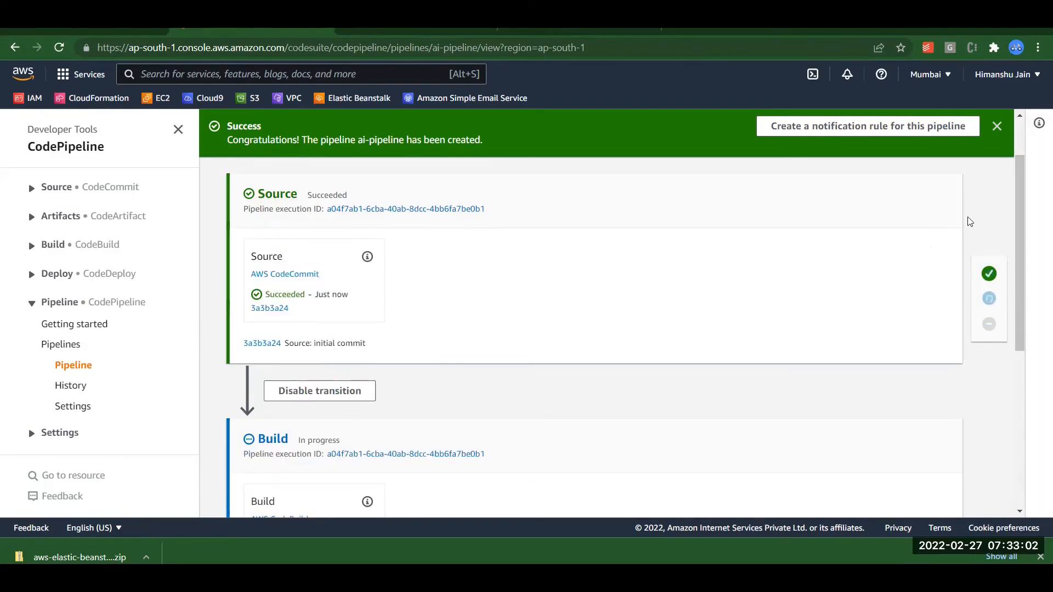
left_click_drag(1020, 197, 1024, 343)
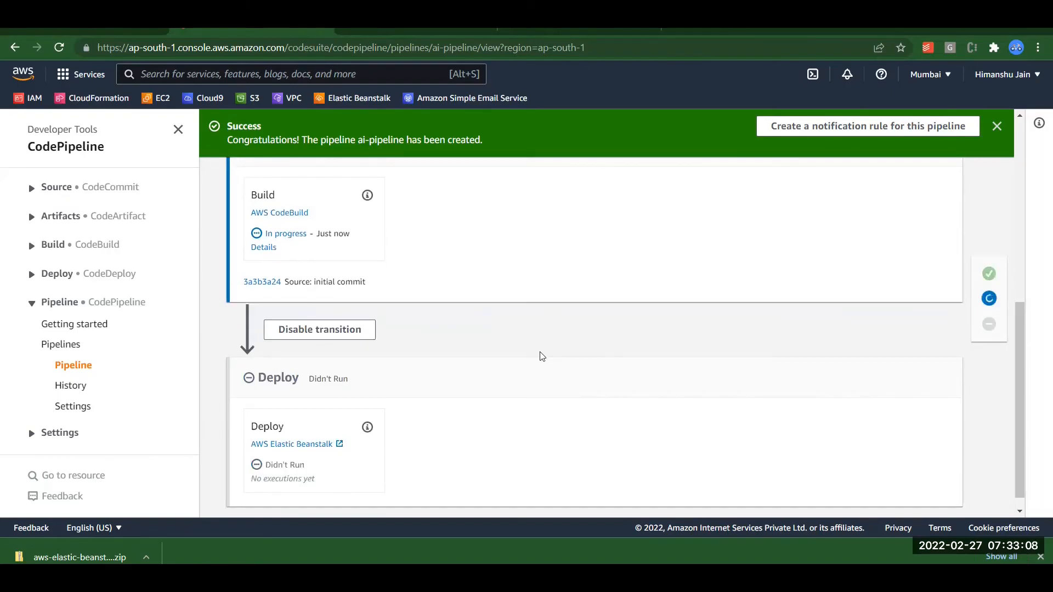
left_click(442, 35)
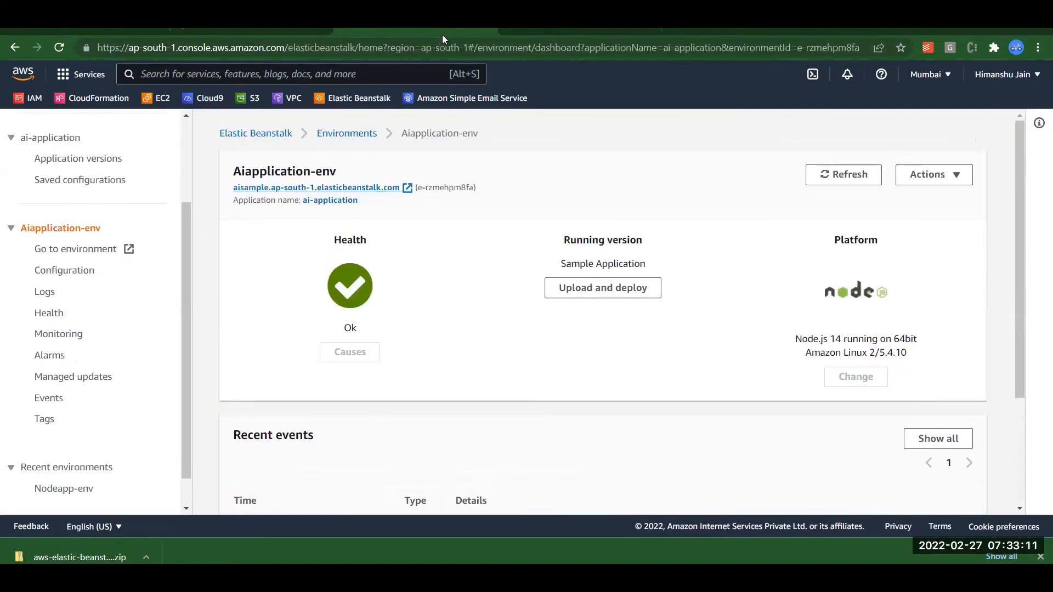
left_click(531, 32)
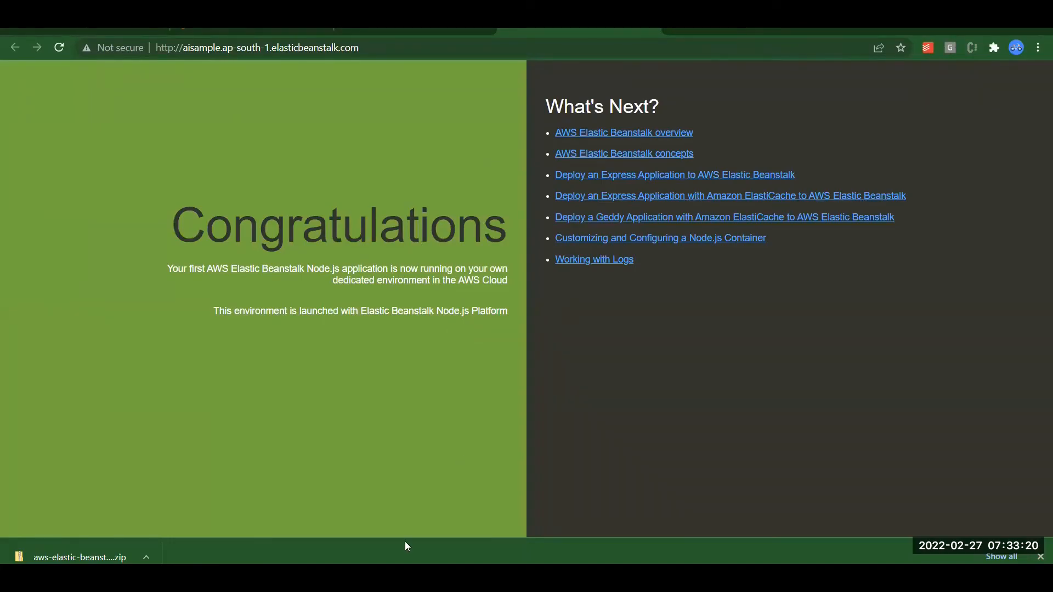
left_click(407, 578)
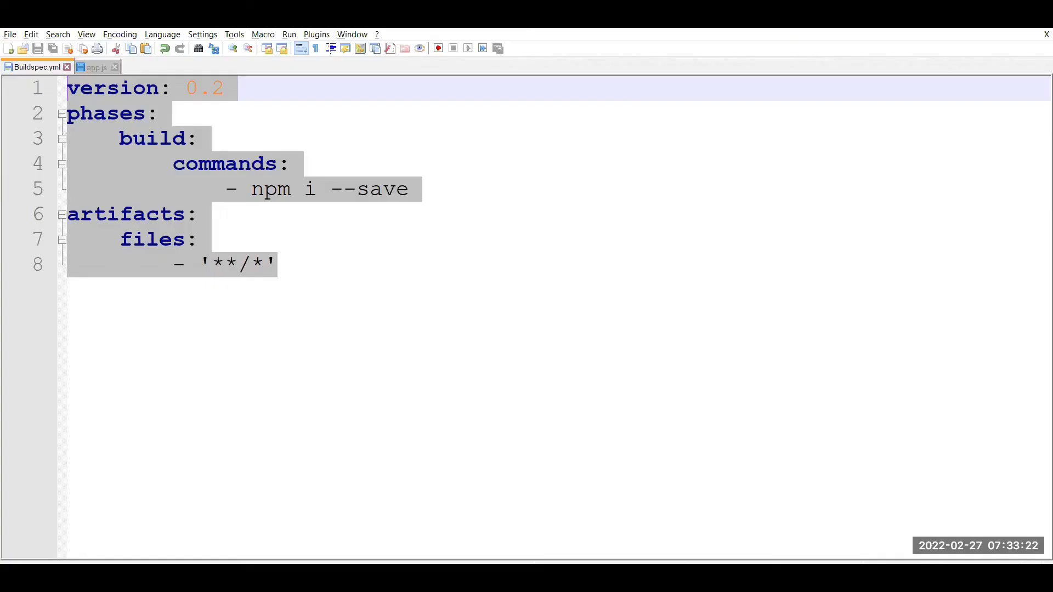
left_click(94, 67)
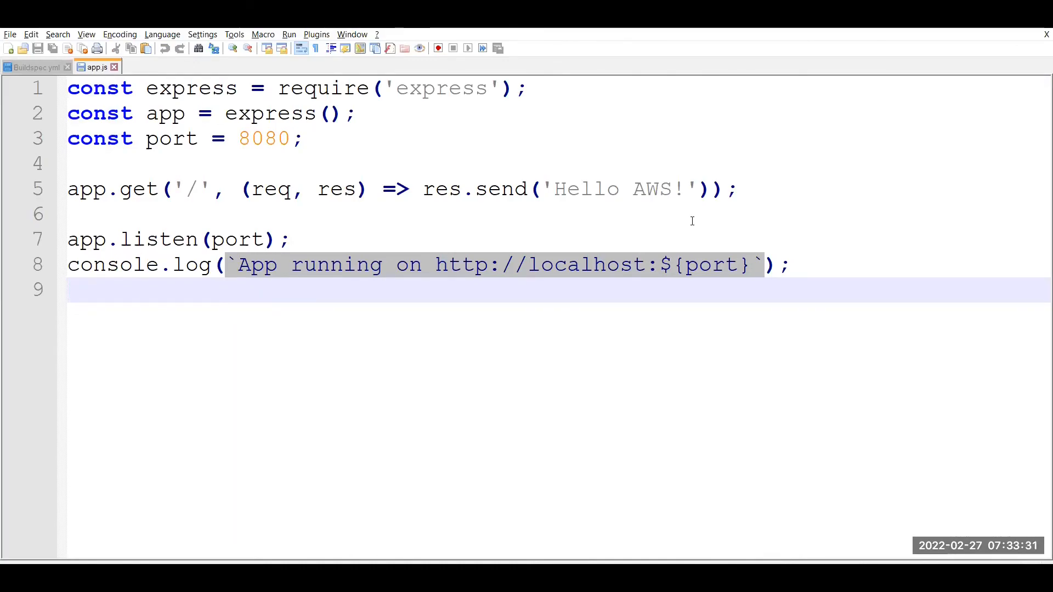
key("alt+Tab")
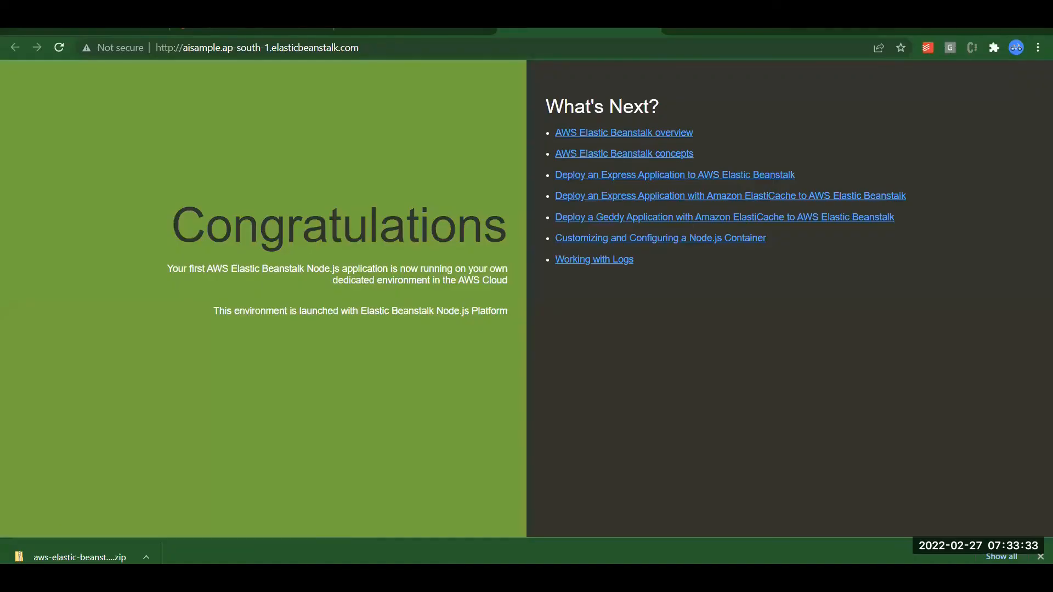
left_click(405, 30)
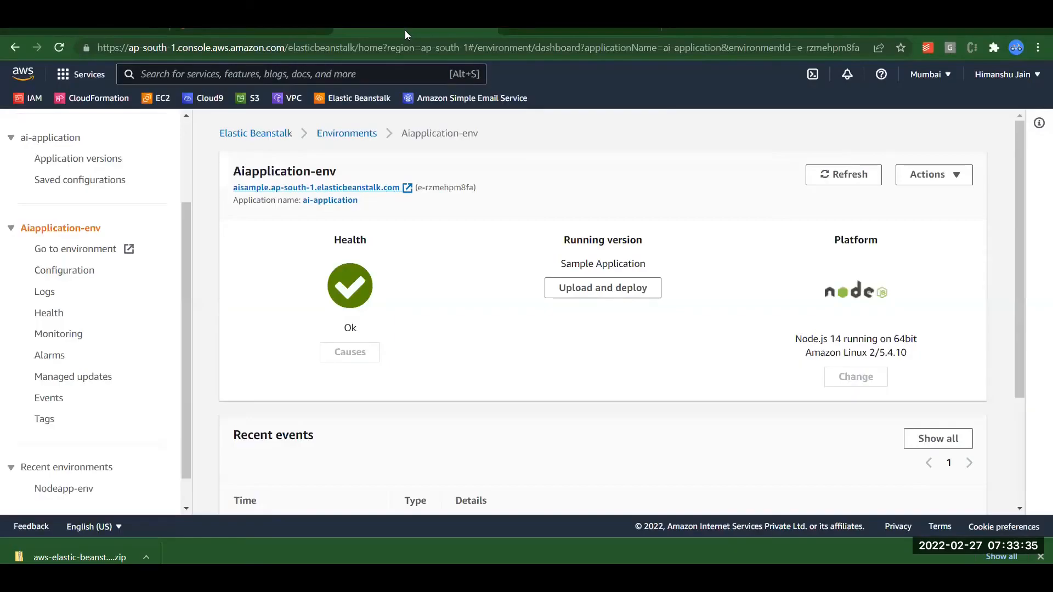
Return to ai-pipeline's execution view and dismiss the green Success banner while the build runs.
left_click(309, 31)
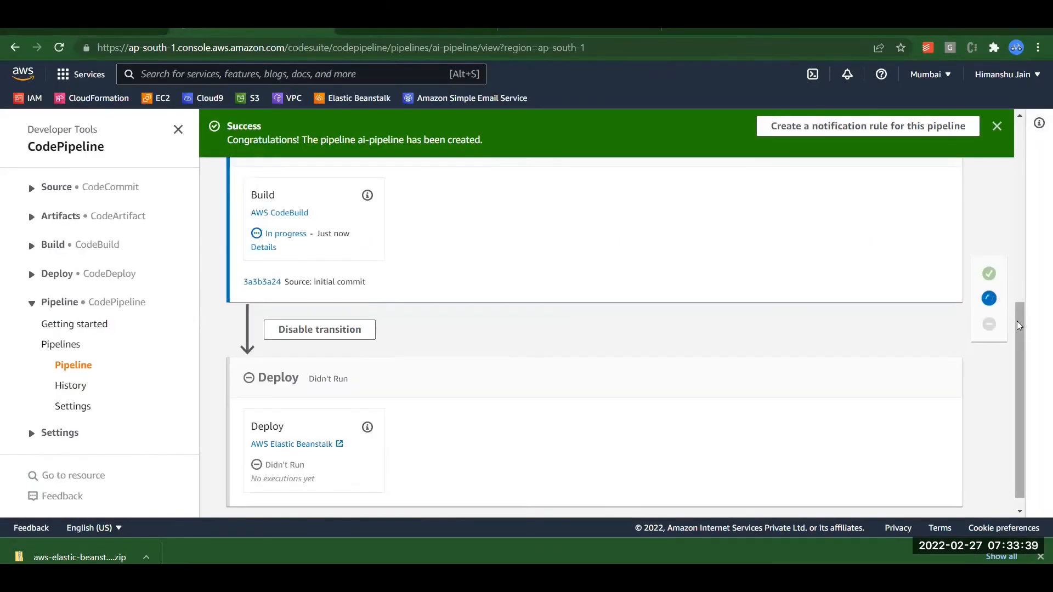
scroll(1021, 330, "down", 1)
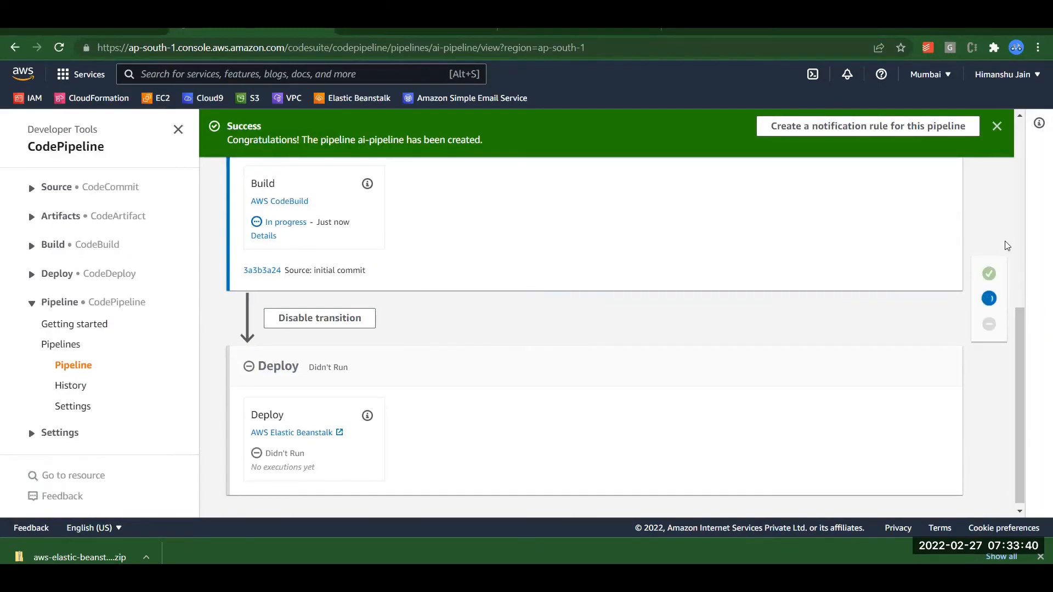
left_click(998, 127)
left_click_drag(1016, 385, 1020, 401)
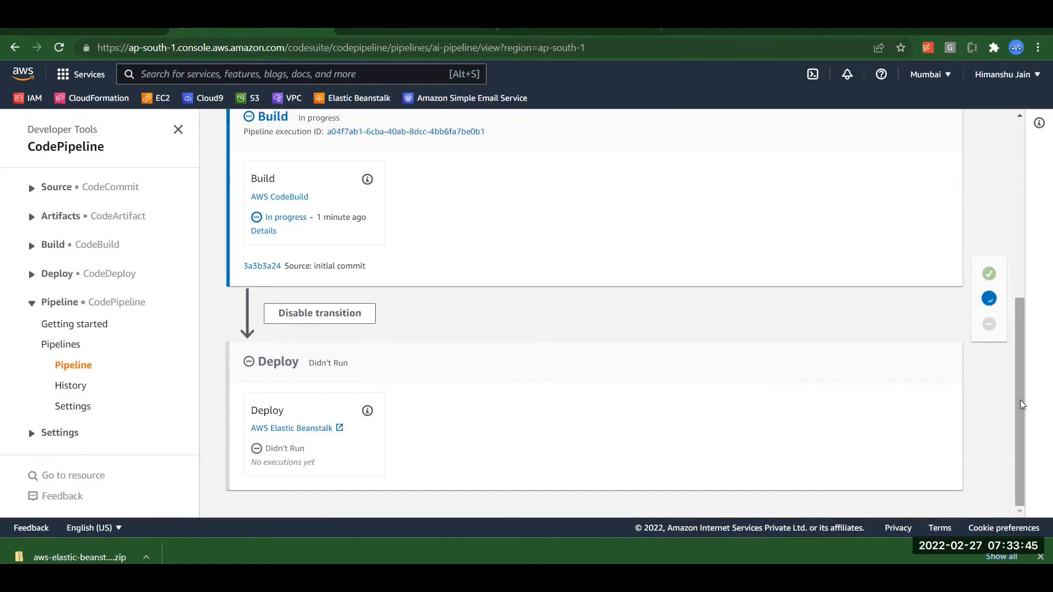
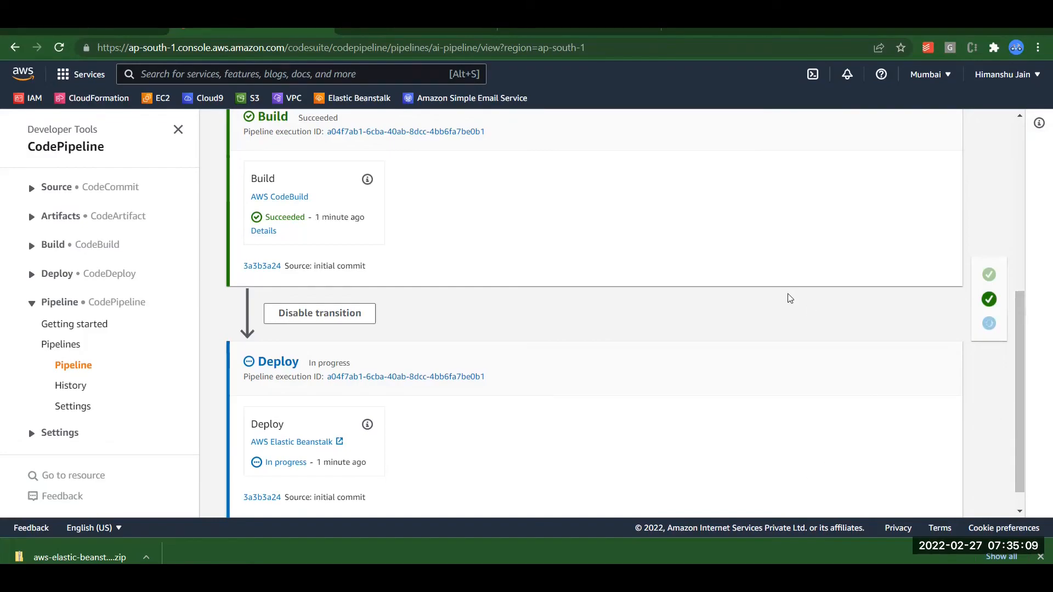
Reload the aisample site, zoomed in, to confirm 'Hello AWS!', then go back to Aiapplication-env.
scroll(790, 298, "down", 1)
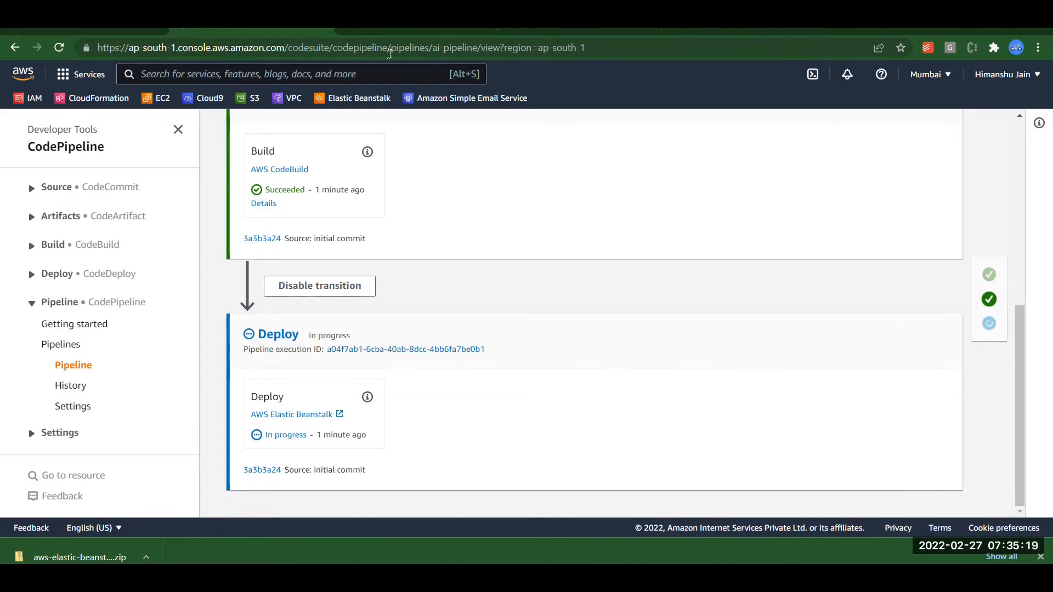
left_click(407, 28)
left_click(529, 32)
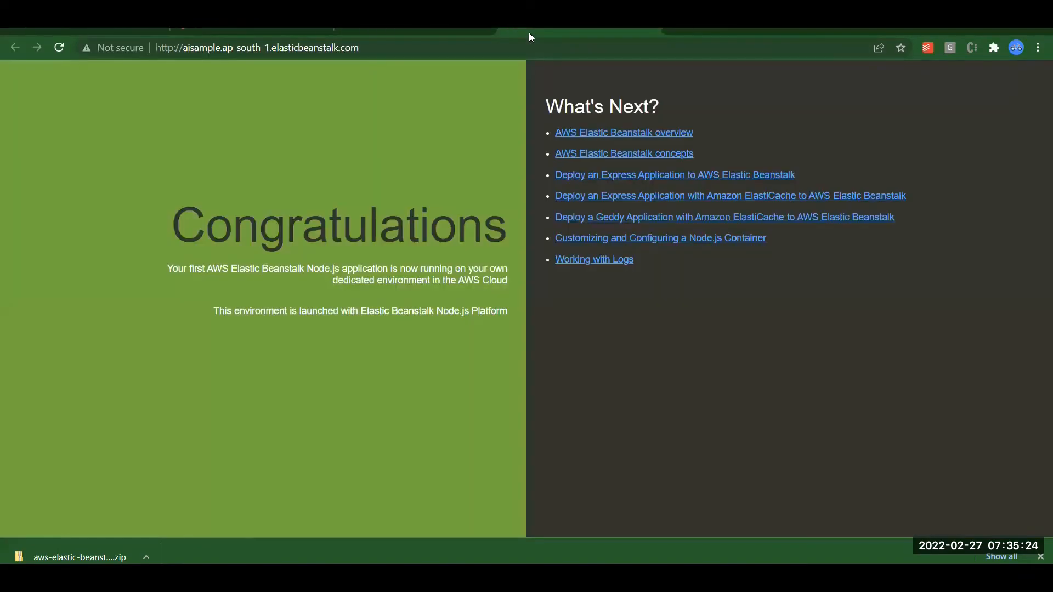
left_click(59, 47)
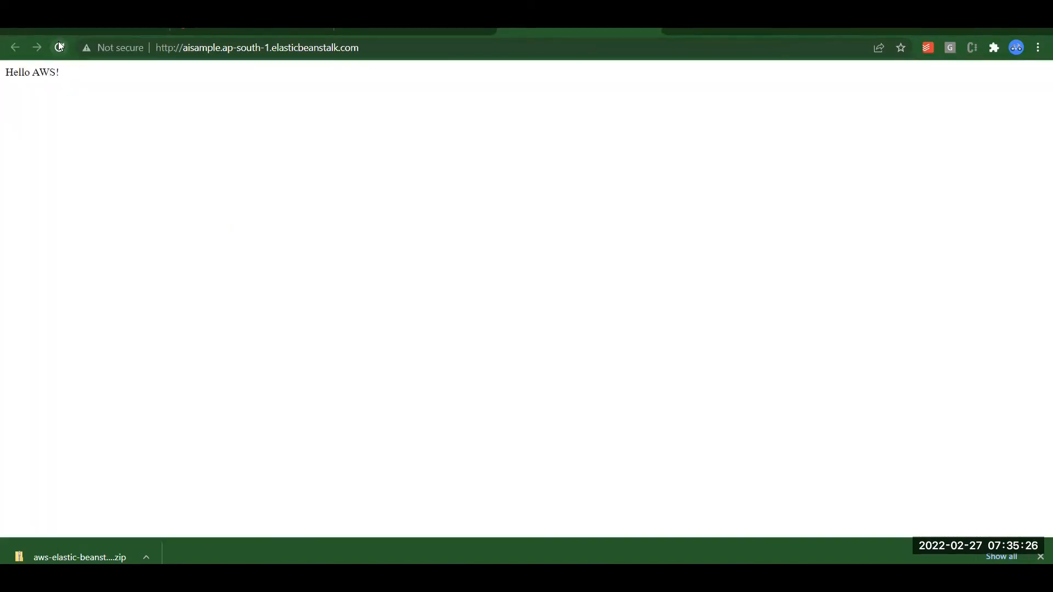
key("ctrl+plus")
key("ctrl+plus")
key("ctrl+plus")
key("ctrl+plus")
key("ctrl+plus")
key("ctrl+plus")
key("ctrl+plus")
key("ctrl+plus")
key("ctrl+plus")
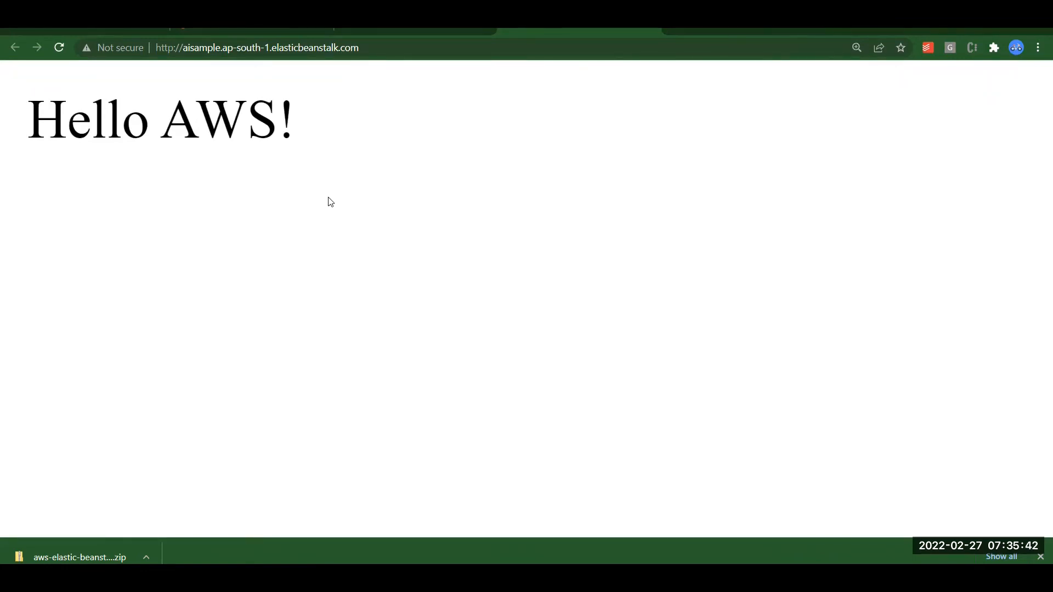
left_click(457, 29)
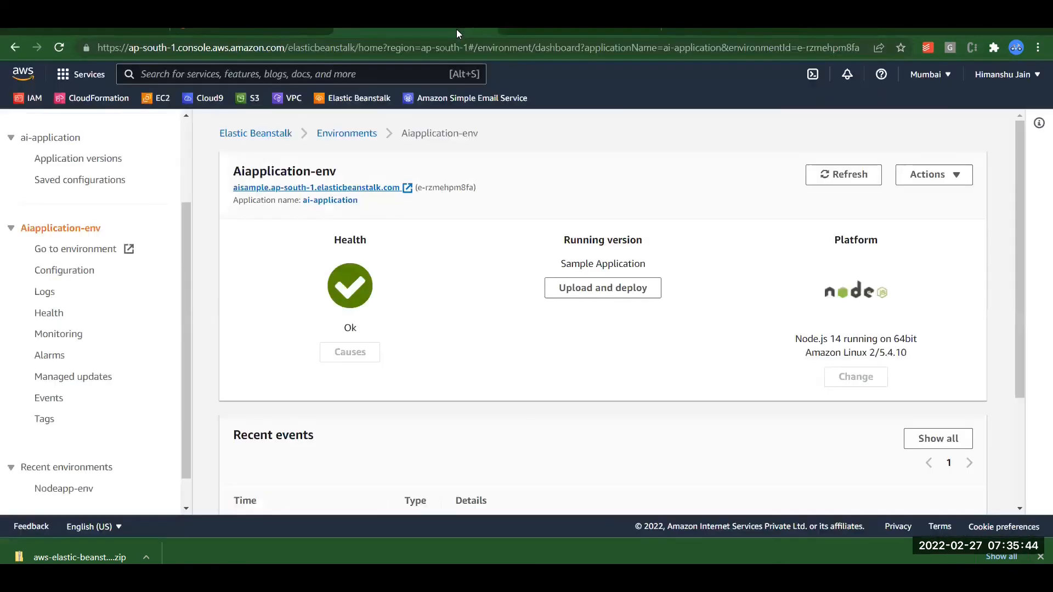
Scroll through ai-pipeline's Source, Build and Deploy stages to confirm each succeeded.
left_click(304, 30)
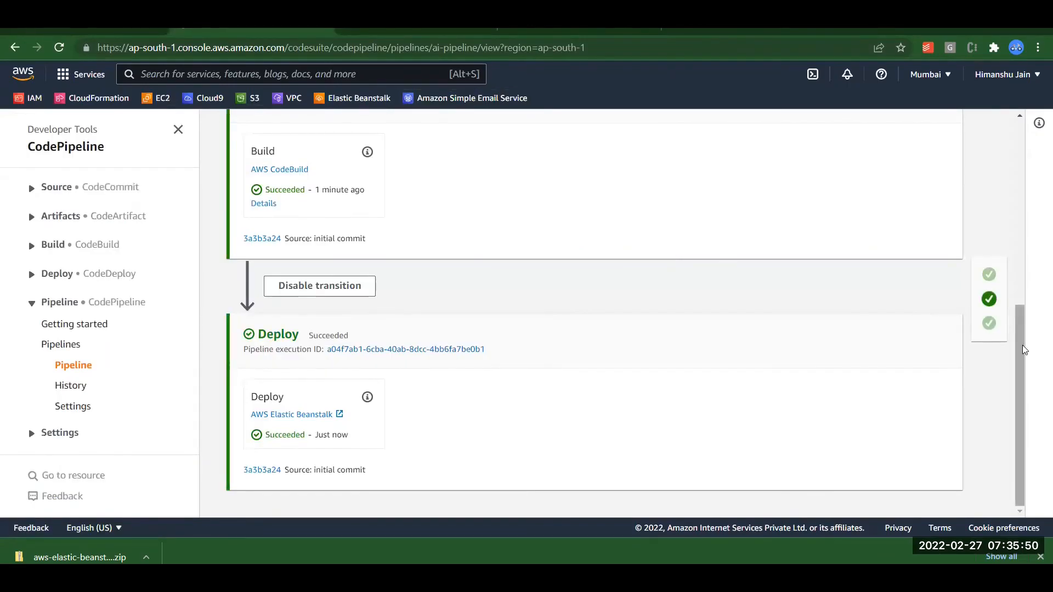
left_click_drag(1023, 345, 1017, 126)
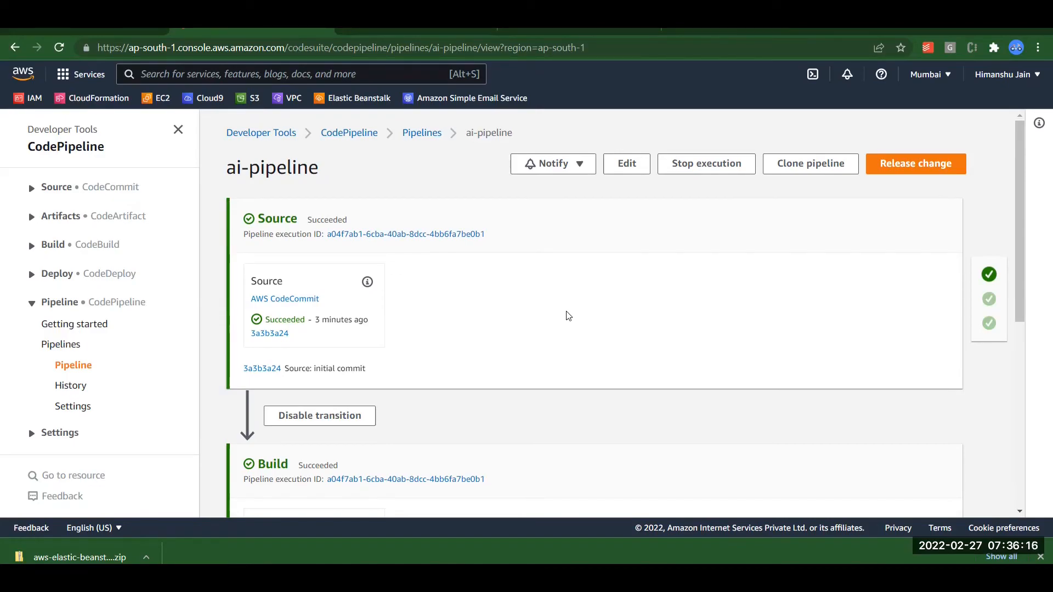
scroll(495, 343, "down", 5)
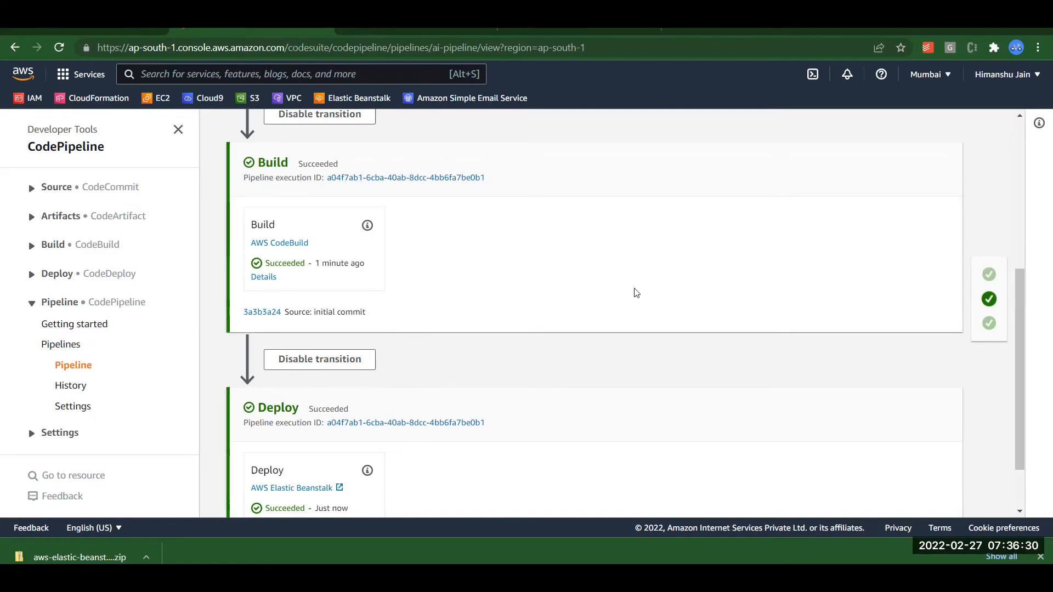
scroll(637, 293, "up", 5)
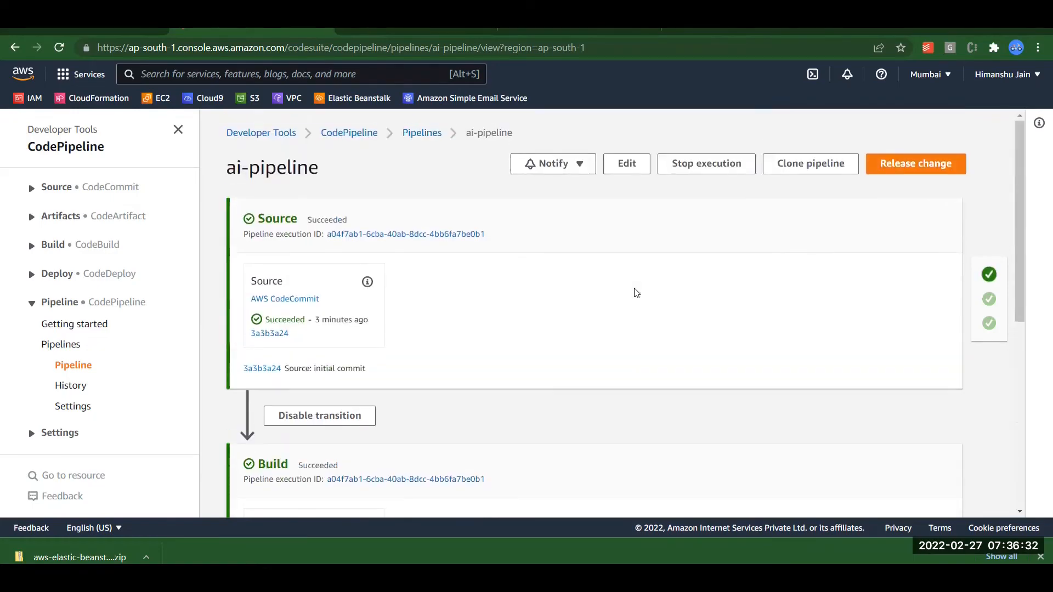
left_click(627, 162)
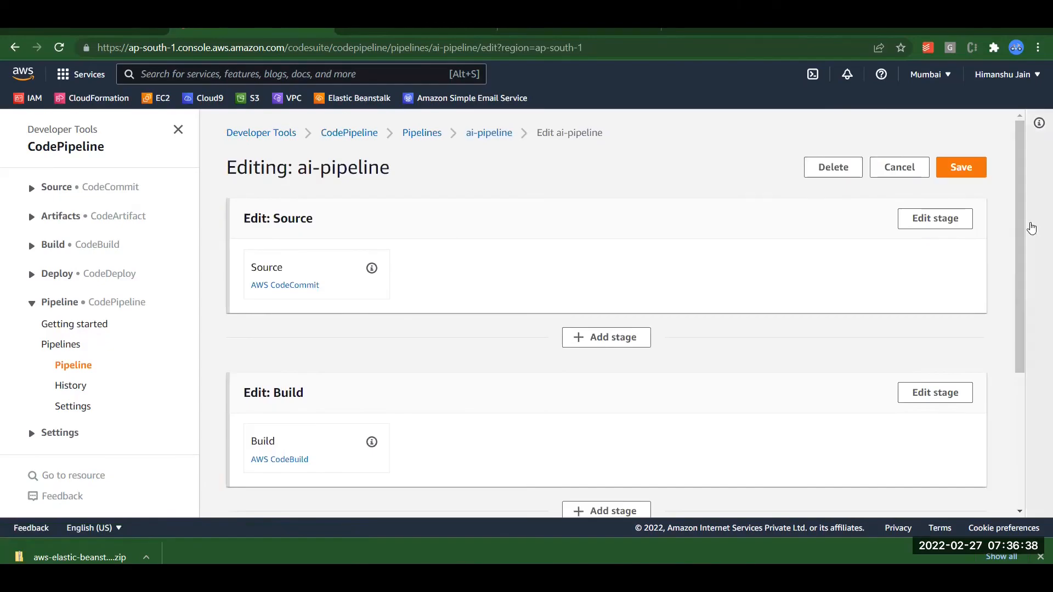
Insert a stage named 'Review' right after Build in ai-pipeline.
scroll(1007, 277, "down", 3)
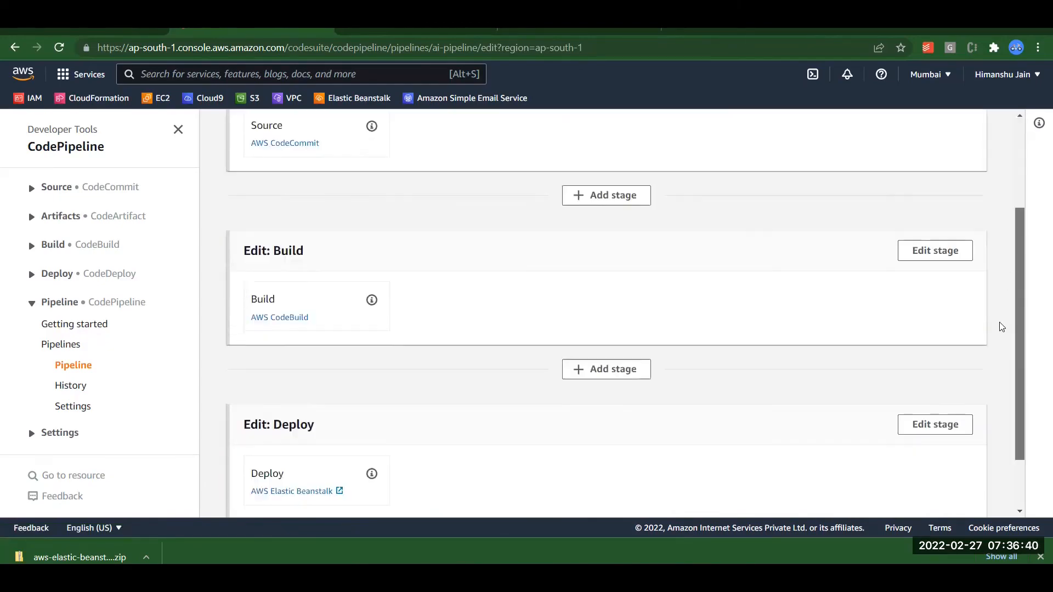
left_click(638, 367)
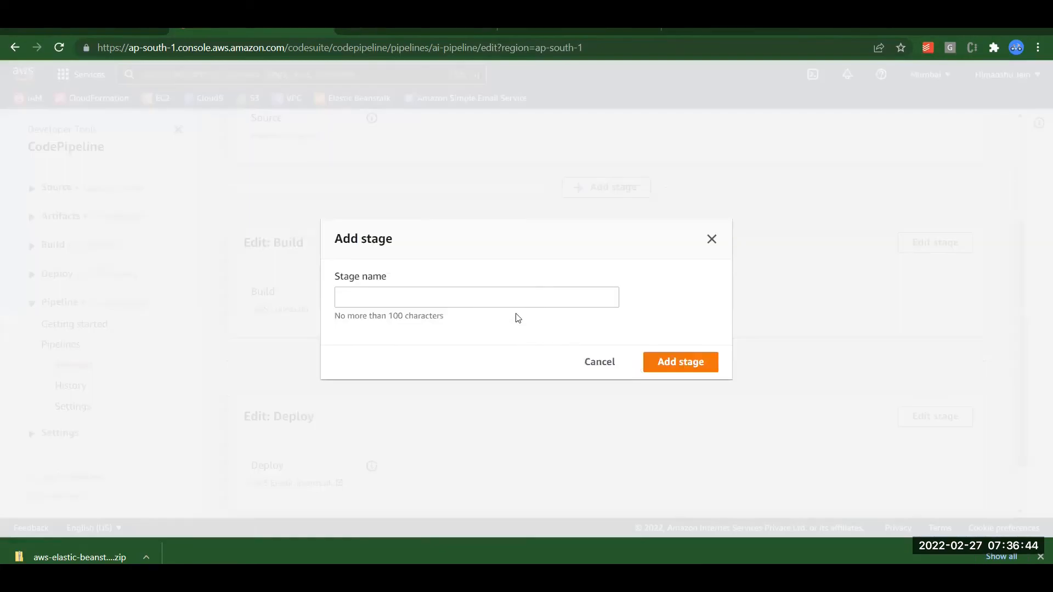
left_click(515, 291)
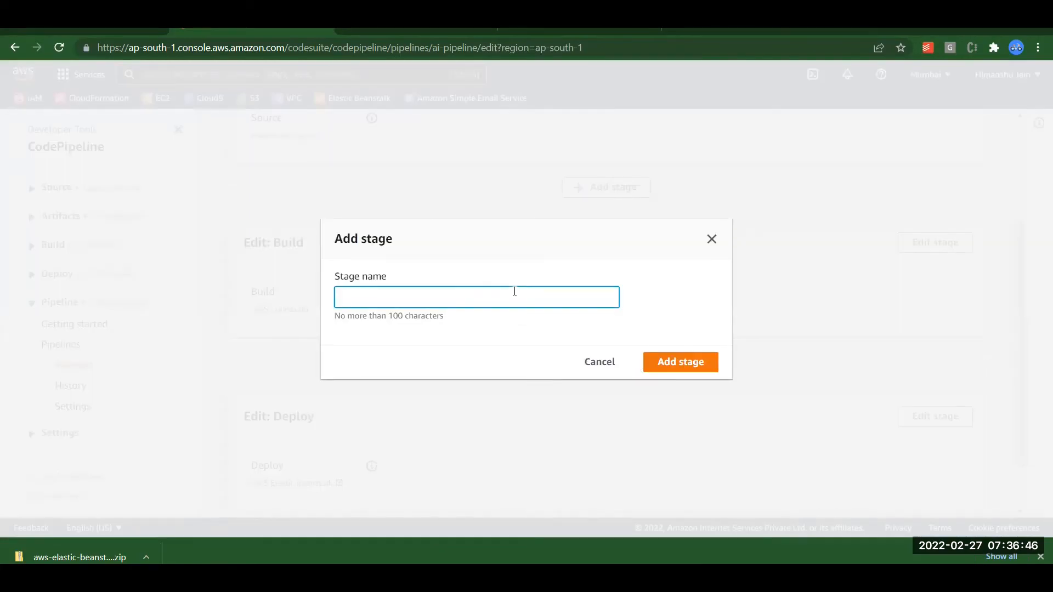
type("Review")
left_click(672, 356)
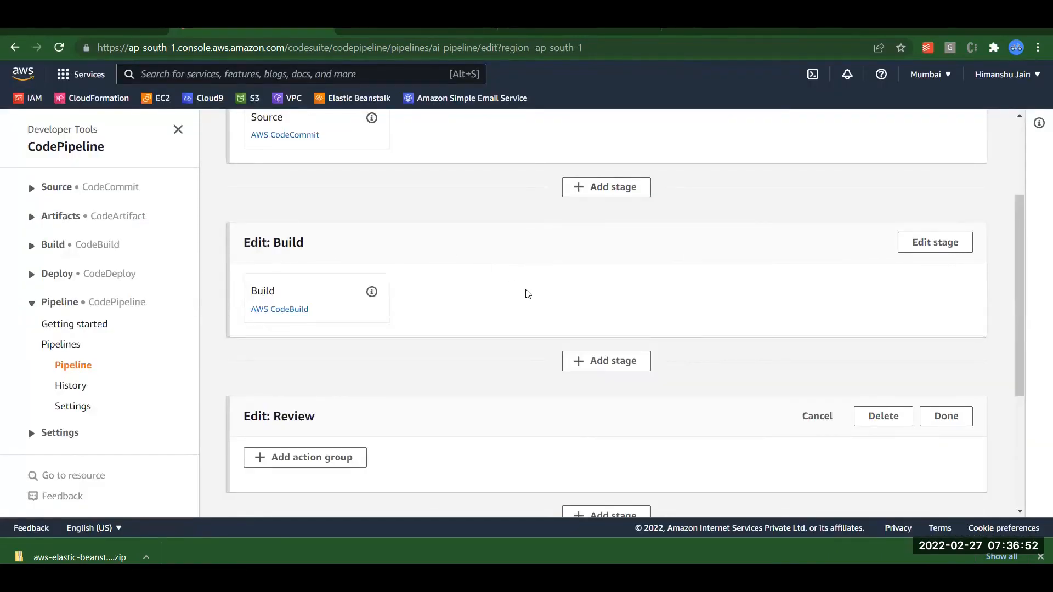
left_click_drag(1019, 235, 1008, 298)
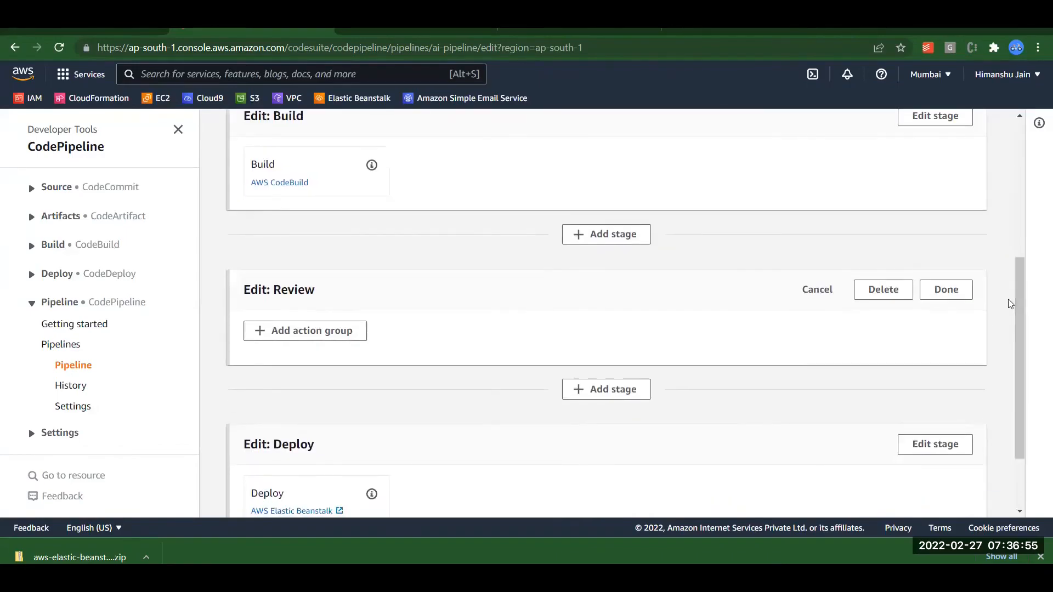
left_click(297, 331)
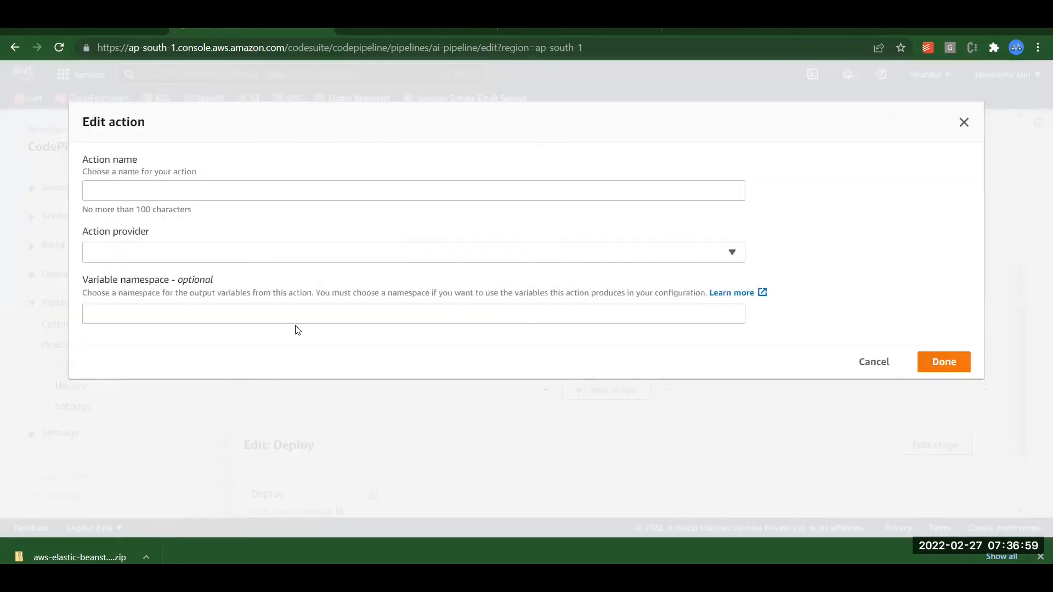
Give the Review stage an action named Manual_Approval using the Manual approval provider.
left_click(125, 190)
type("Manu")
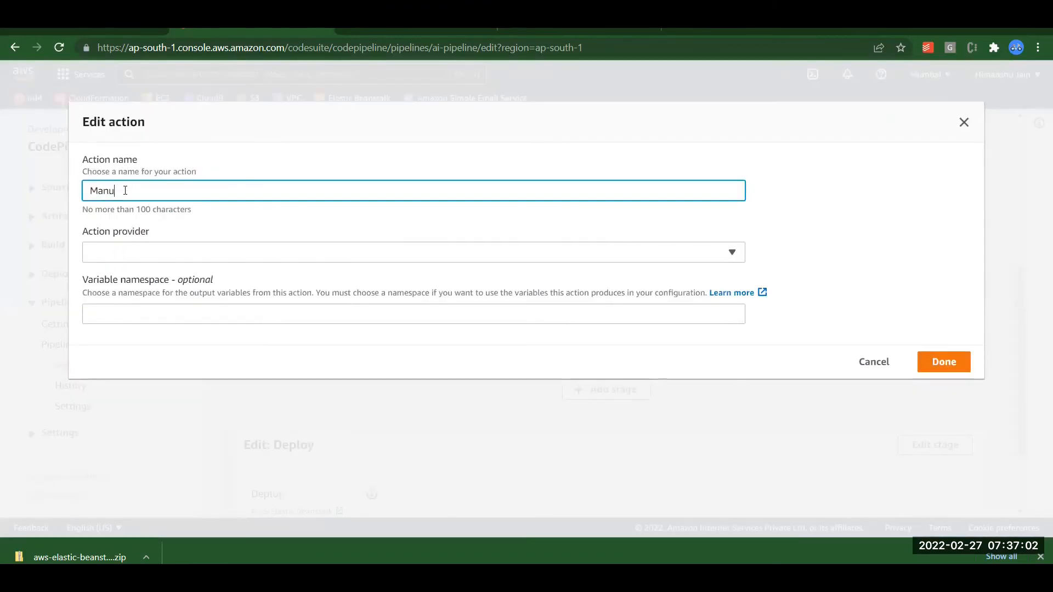
type("a")
type("Appo")
type("oval")
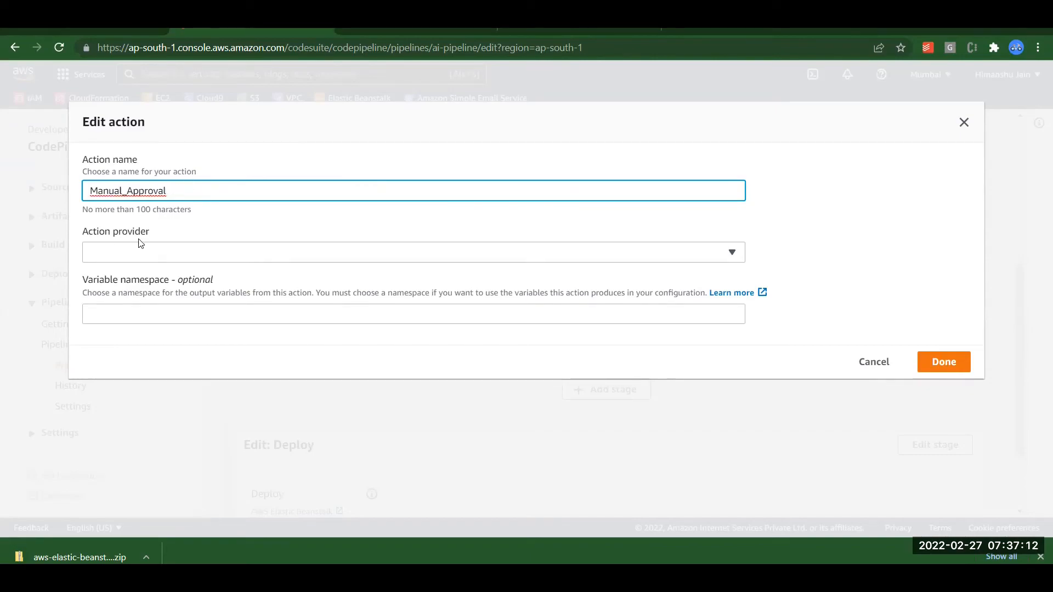
left_click(137, 259)
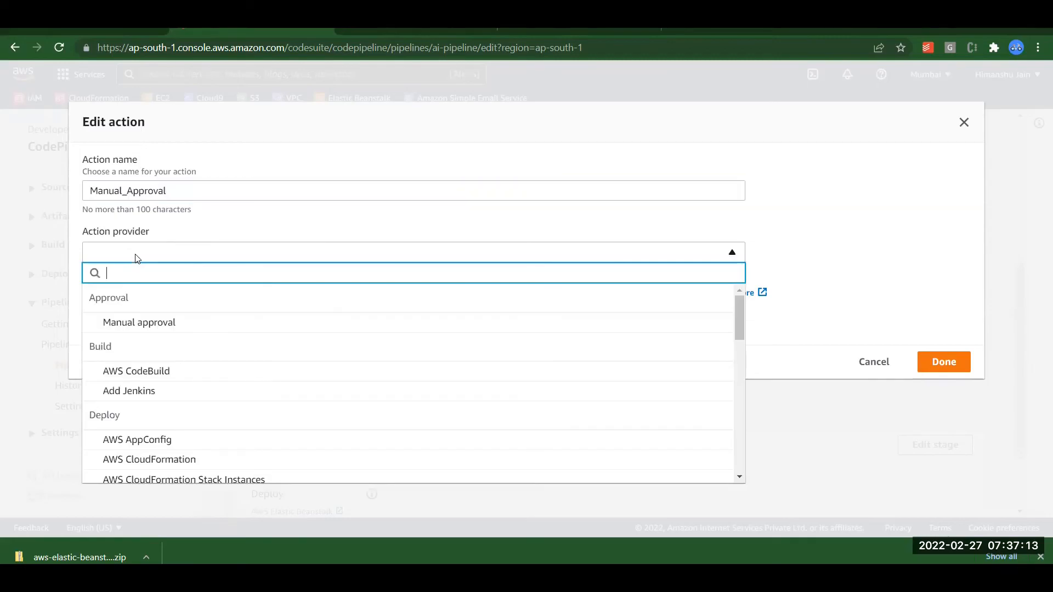
left_click(132, 321)
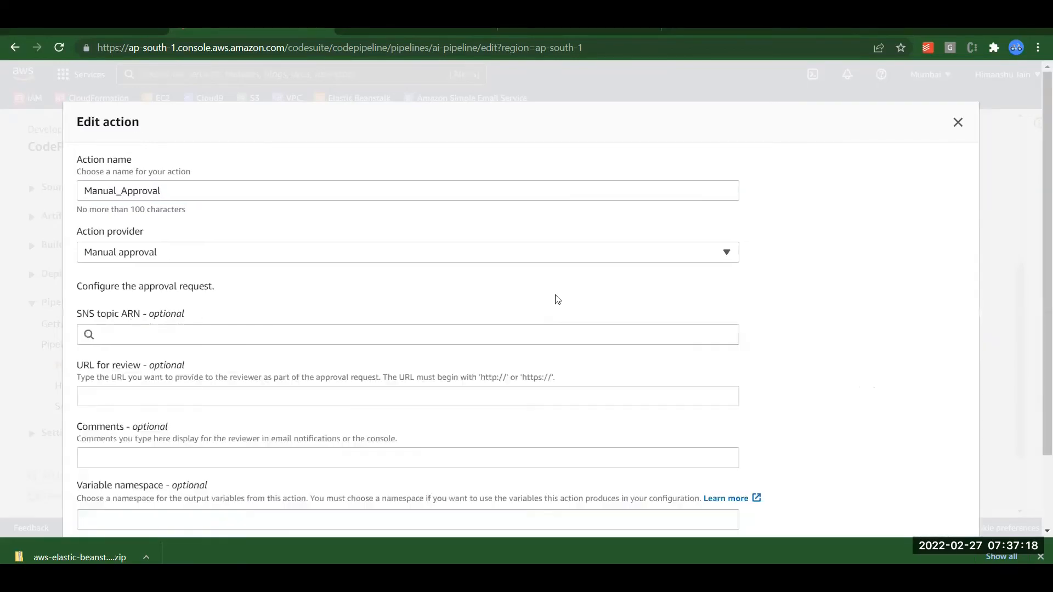
scroll(1039, 132, "down", 3)
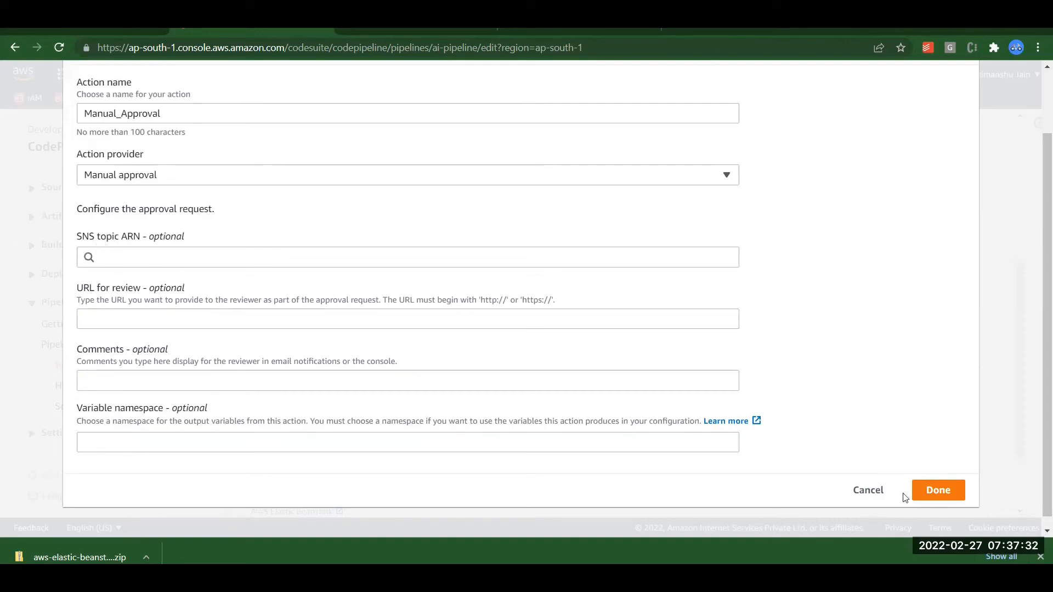
left_click(937, 501)
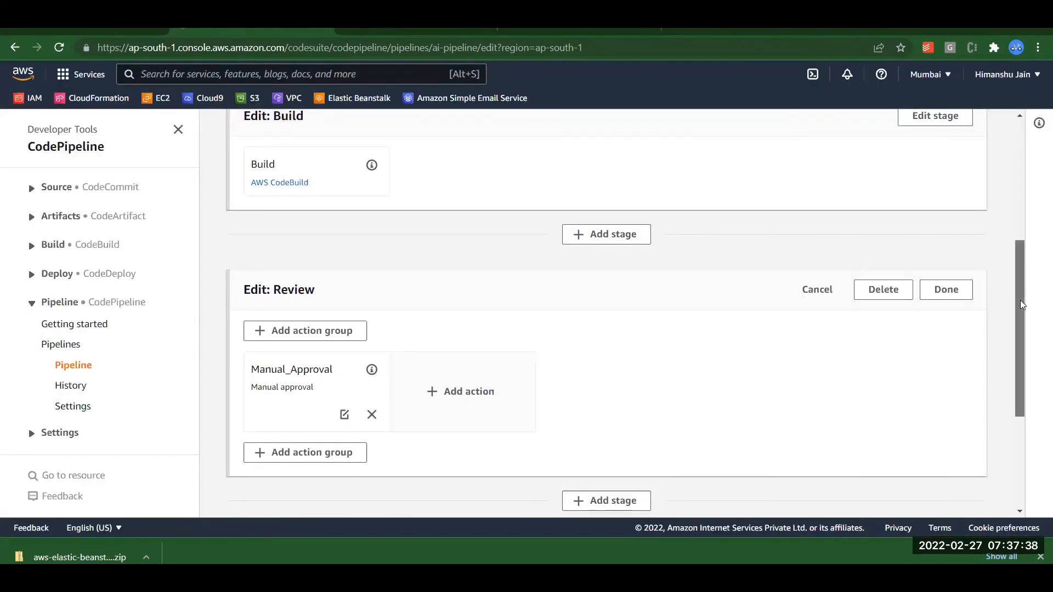
scroll(1022, 305, "up", 2)
scroll(982, 318, "down", 1)
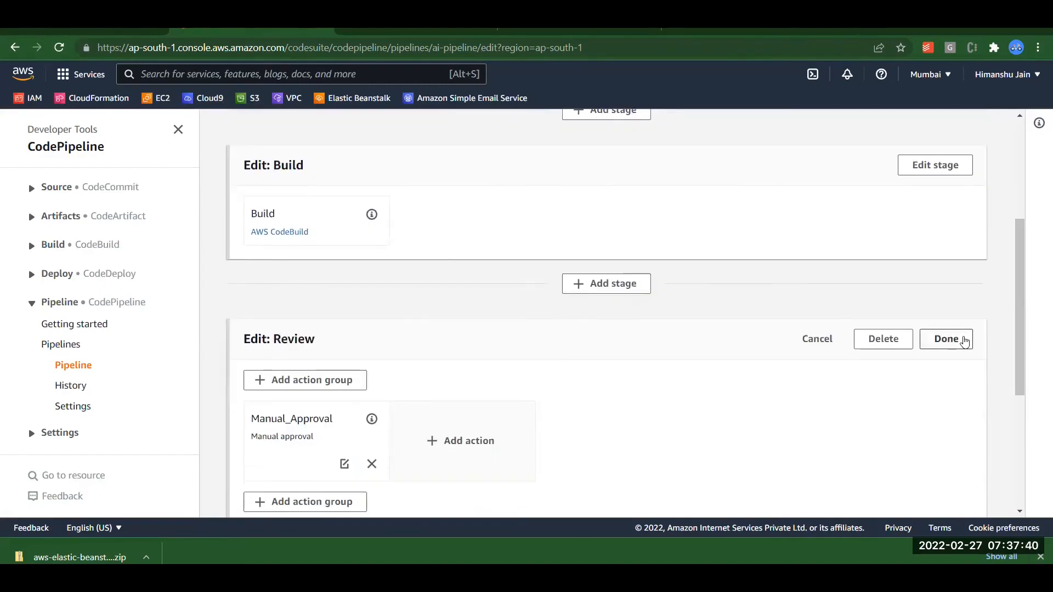
Save ai-pipeline and check that the Review stage now precedes Deploy.
left_click(947, 339)
left_click_drag(1022, 310, 1021, 165)
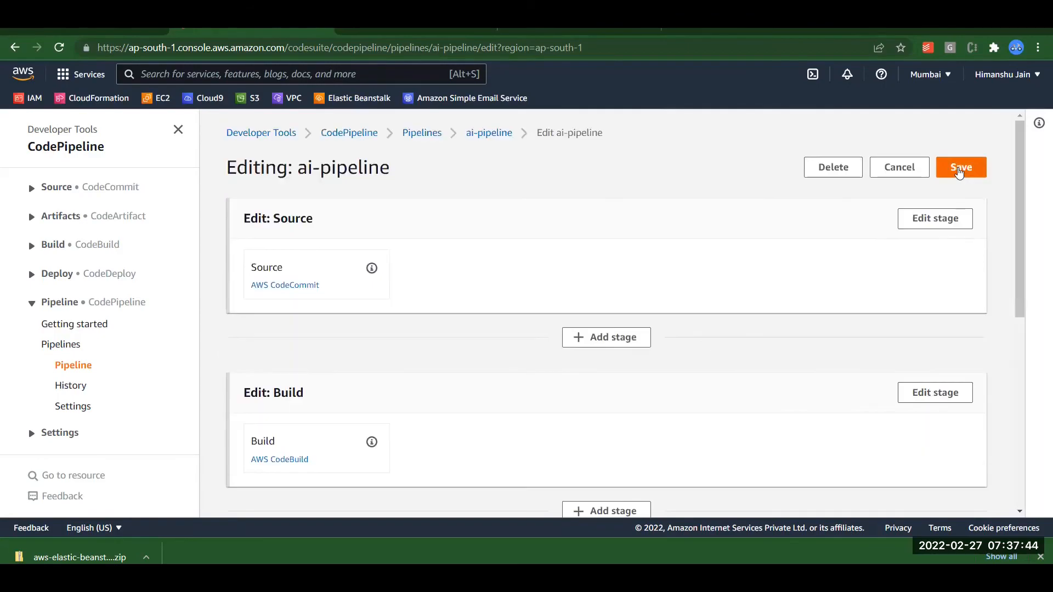
left_click(959, 172)
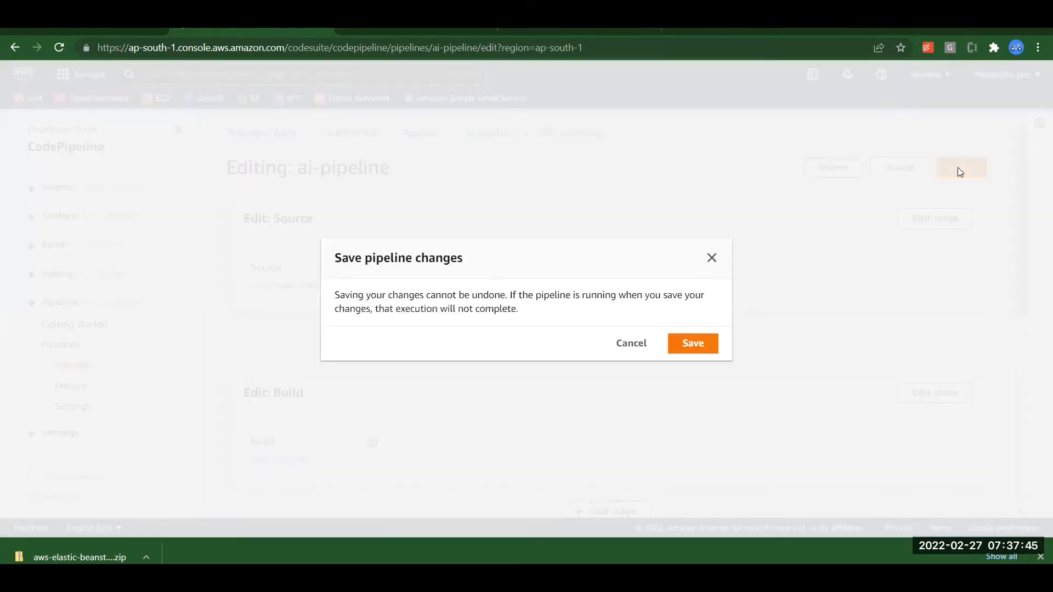
left_click(675, 345)
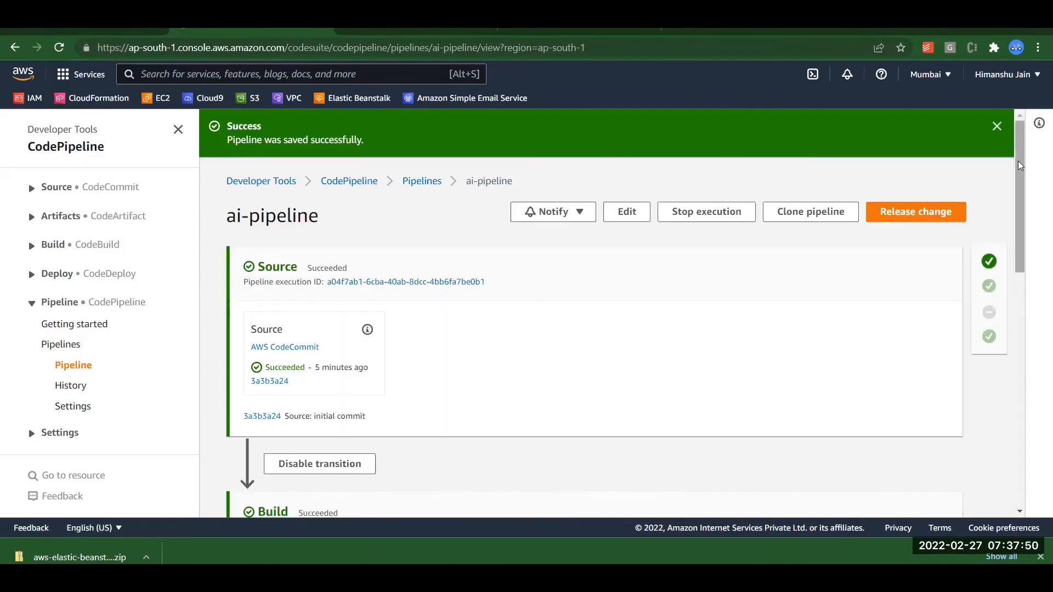
left_click_drag(1021, 173, 1039, 336)
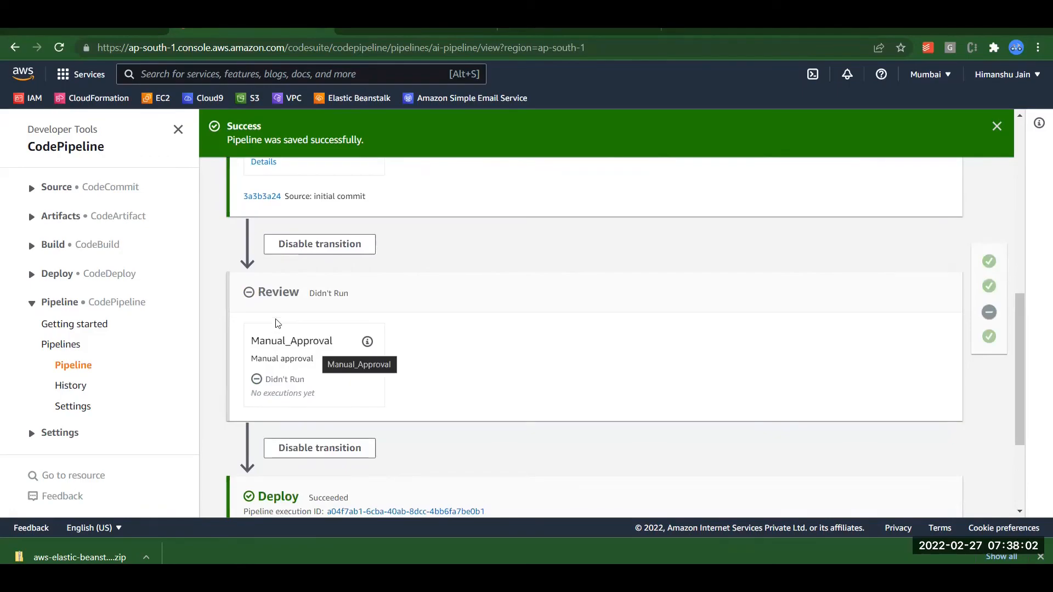
left_click_drag(1018, 304, 1038, 379)
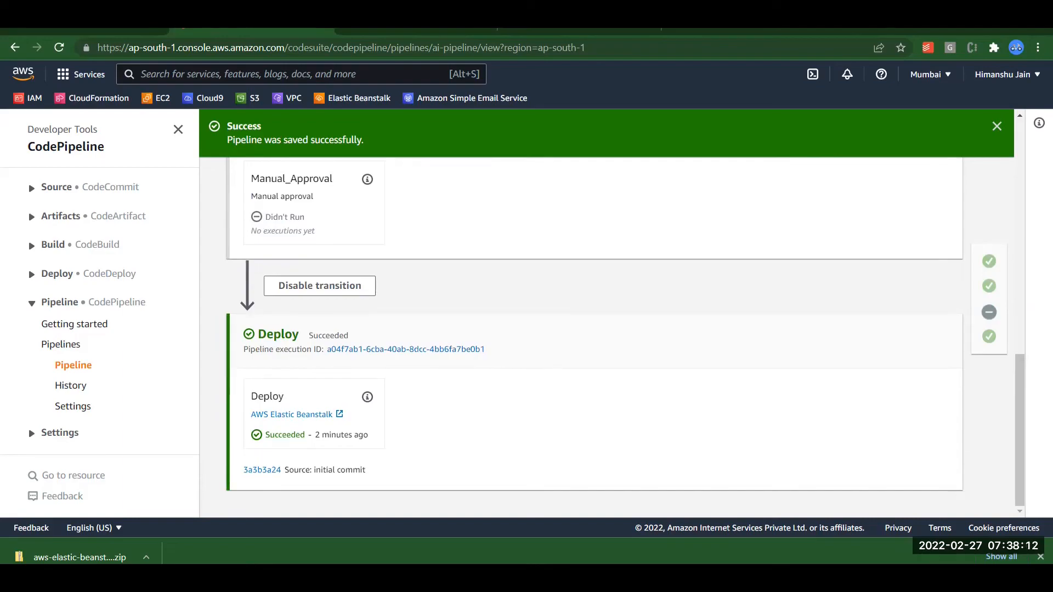
key("alt+Tab")
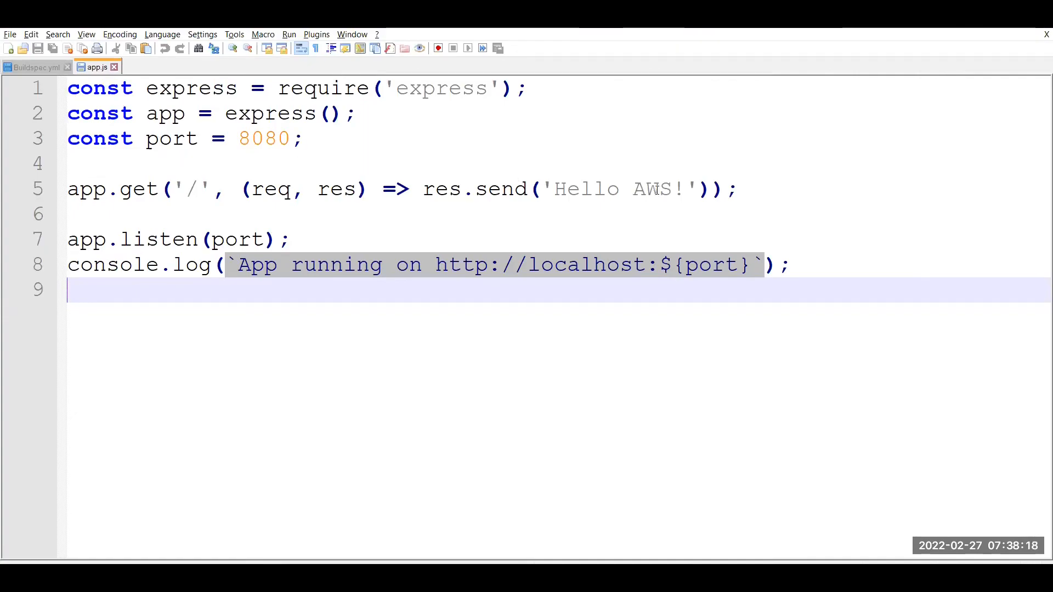
Replace 'Hello AWS!' on line 5 of app.js with 'This message is from Pipeline ...' and save.
double_click(566, 190)
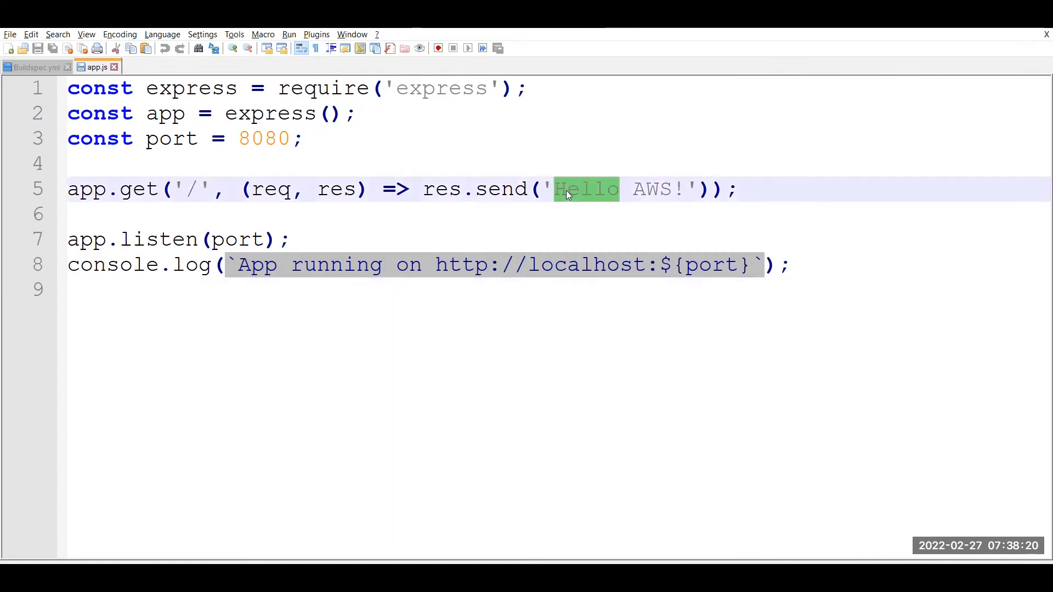
key("Delete")
key("Delete")
key("Delete")
key("Delete")
key("Delete")
key("Delete")
type("Ths")
key("BackSpace")
type("is is")
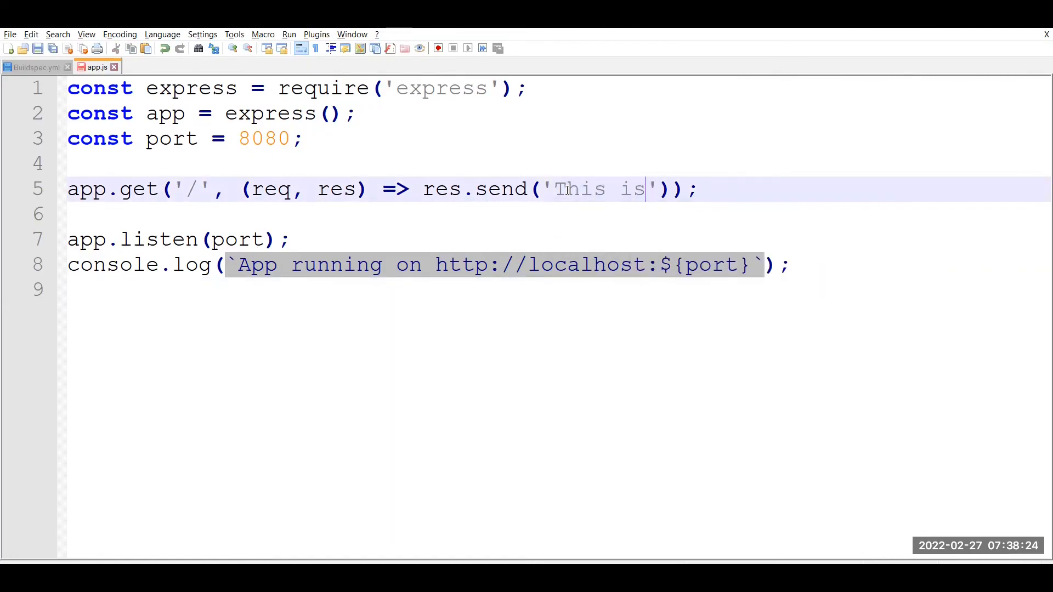
key("BackSpace")
key("BackSpace")
key("BackSpace")
type("messg")
type("ae")
key("BackSpace")
key("BackSpace")
key("BackSpace")
type("age ")
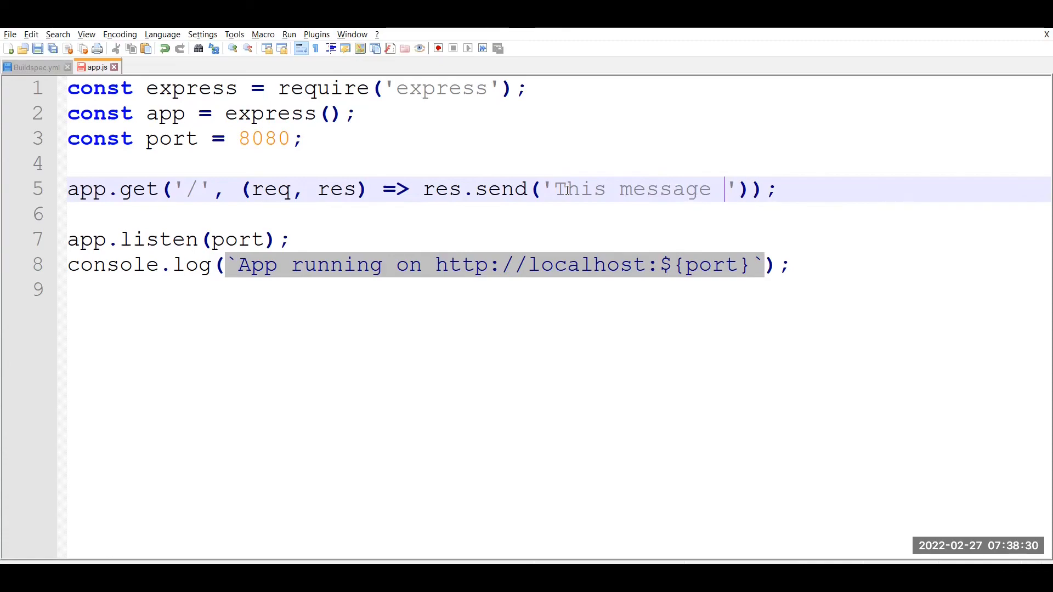
type("os")
key("BackSpace")
key("BackSpace")
key("BackSpace")
type("is from ")
type("Pipeline")
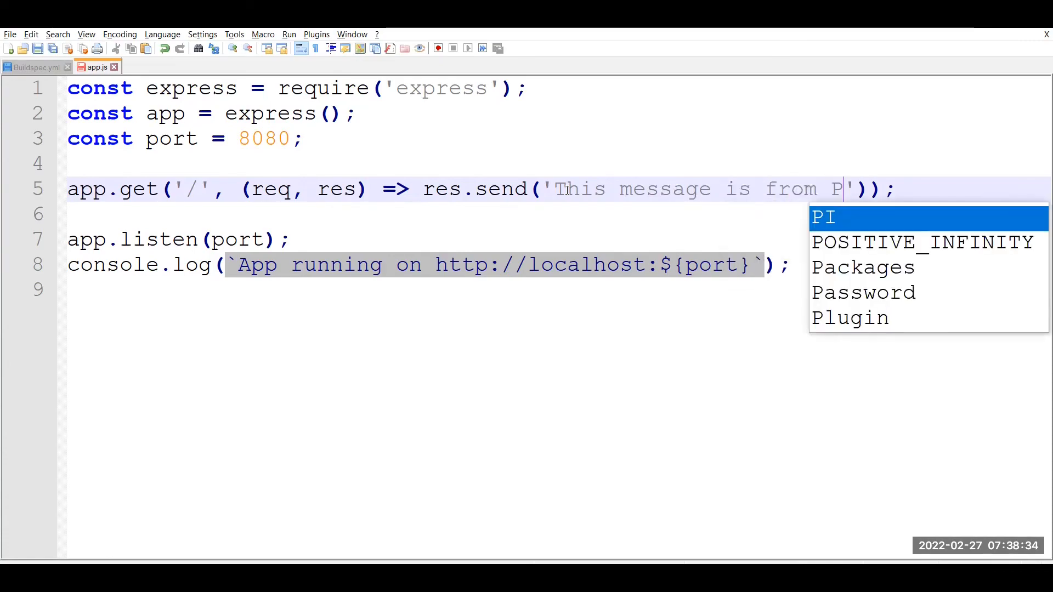
type(" ...")
key("ctrl+s")
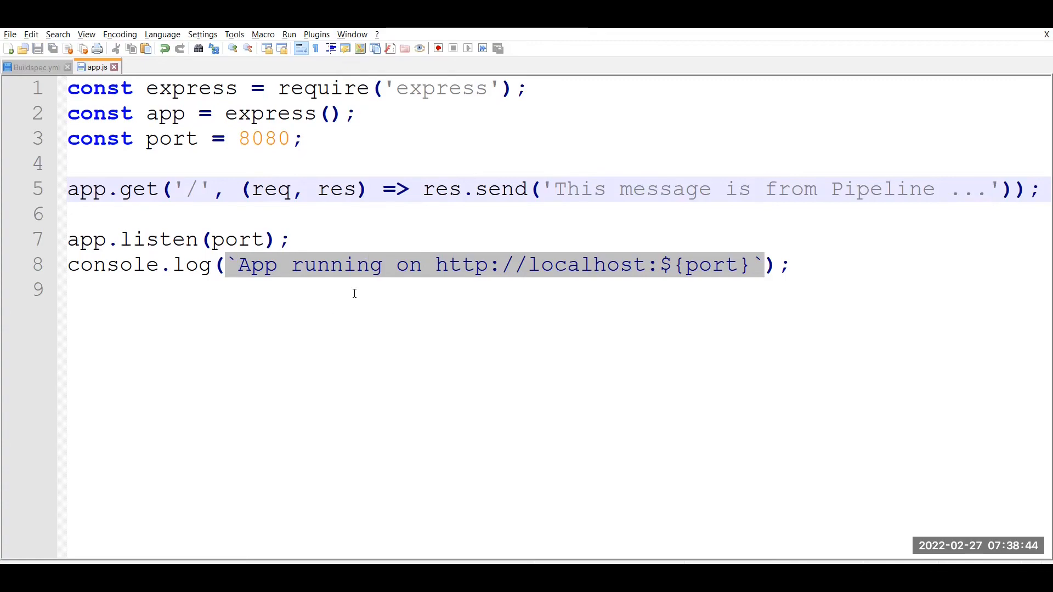
Stage app.js in the Command Prompt with git add app.js.
key("alt+Tab")
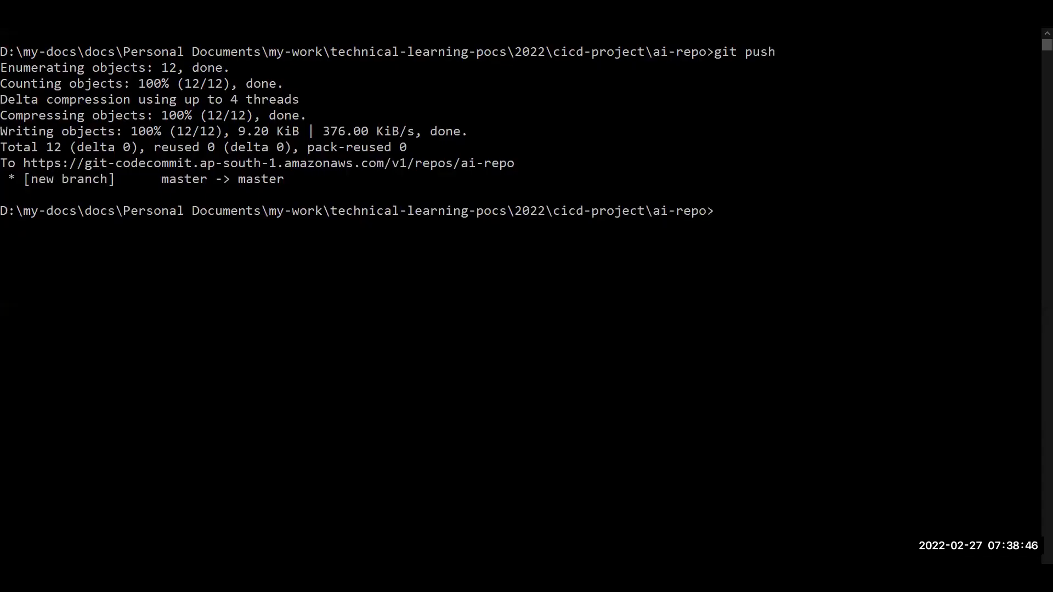
type("git add app.js")
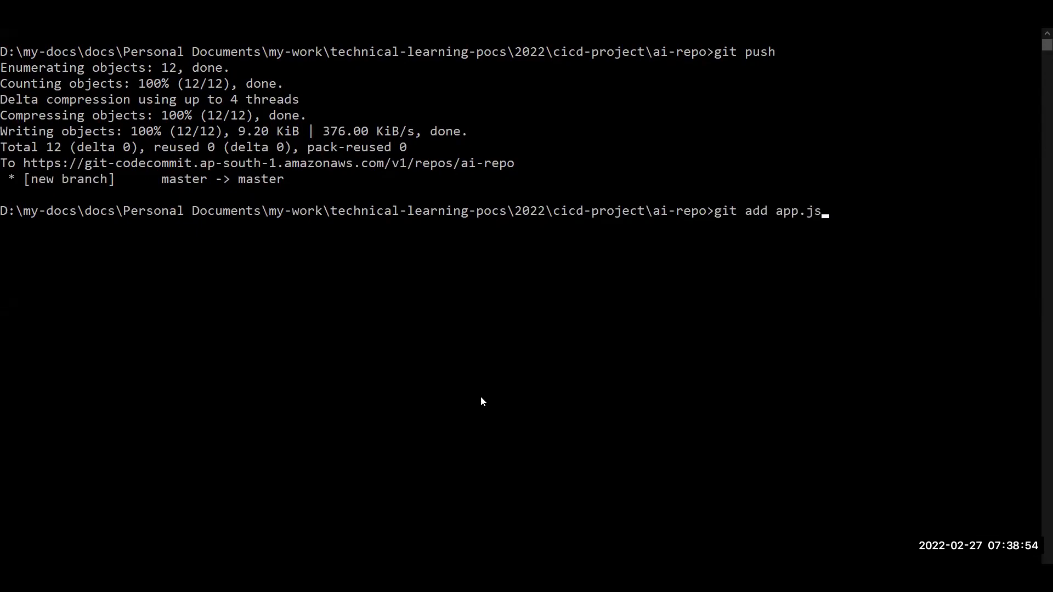
key("Return")
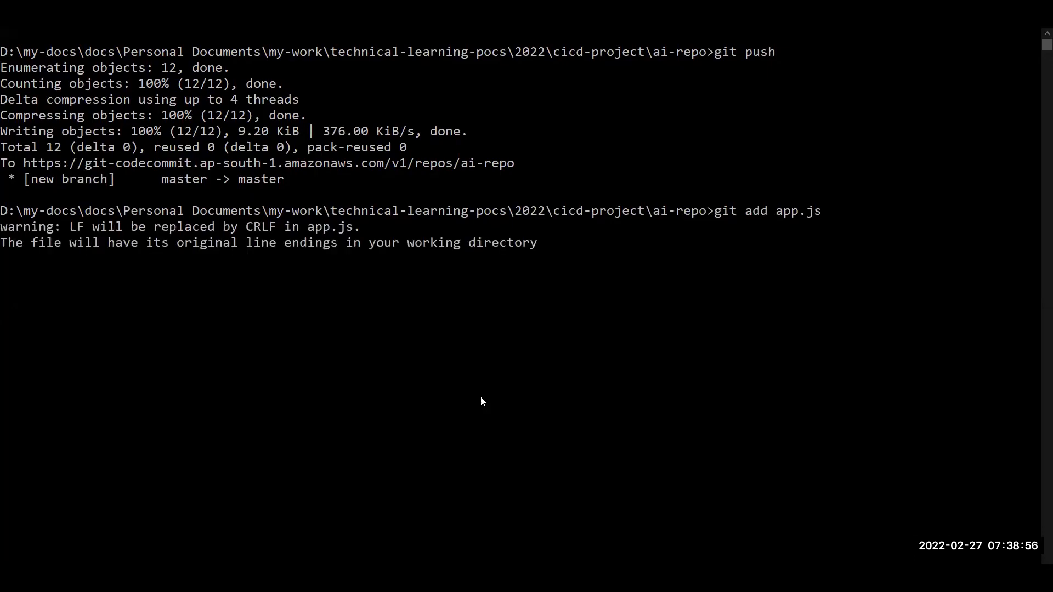
Commit the change with the message 'Added review' and run git push.
type("git")
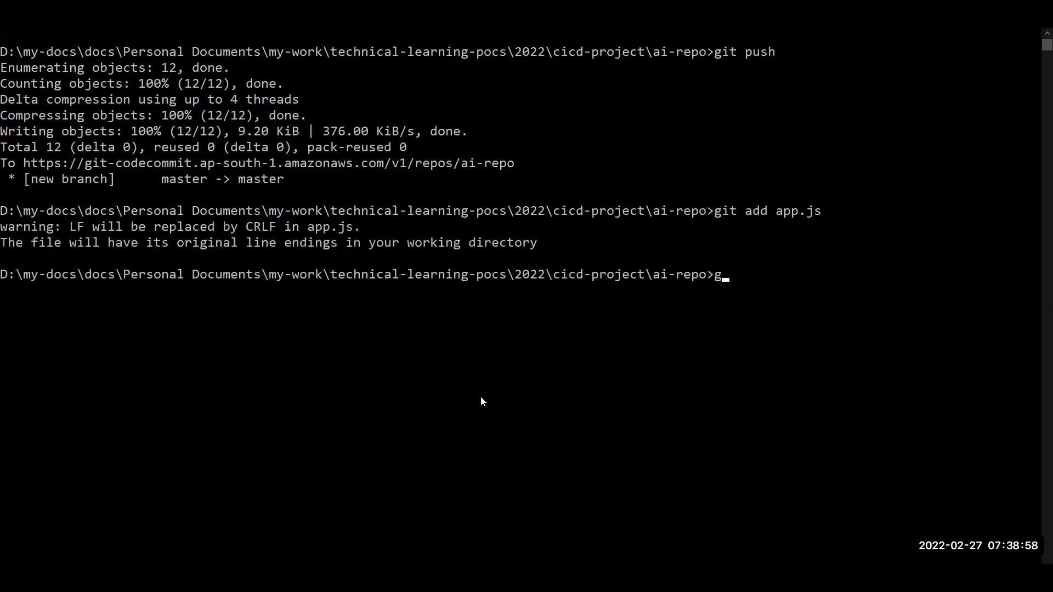
type(" add")
key("BackSpace")
key("BackSpace")
key("BackSpace")
type("commit -m")
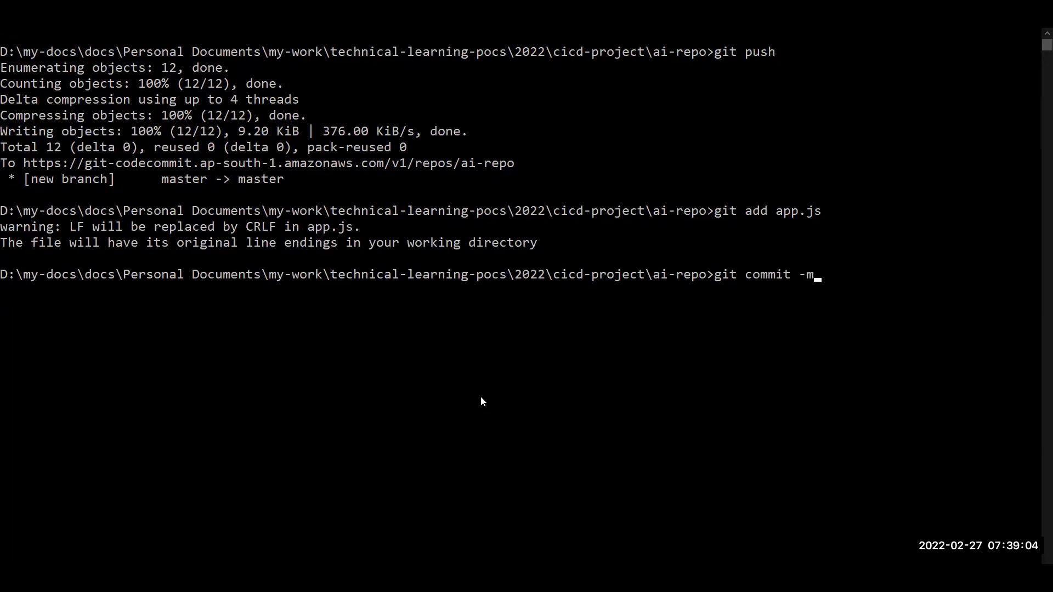
type(" \"pipeline chanes")
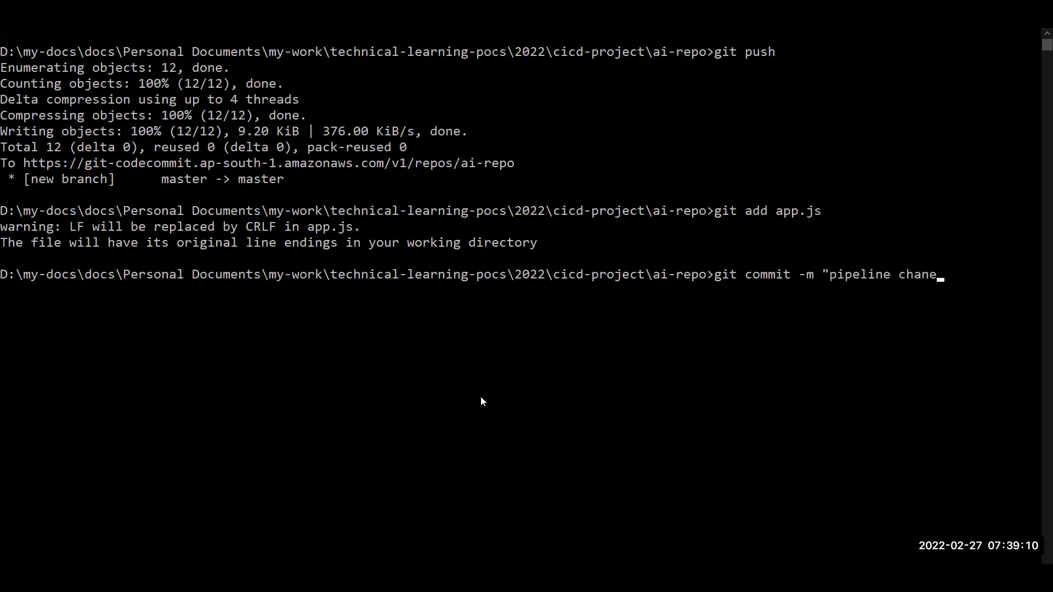
key("BackSpace")
key("BackSpace")
key("BackSpace")
key("BackSpace")
key("BackSpace")
key("BackSpace")
key("BackSpace")
key("BackSpace")
key("BackSpace")
key("BackSpace")
key("BackSpace")
key("BackSpace")
key("BackSpace")
key("BackSpace")
key("BackSpace")
key("BackSpace")
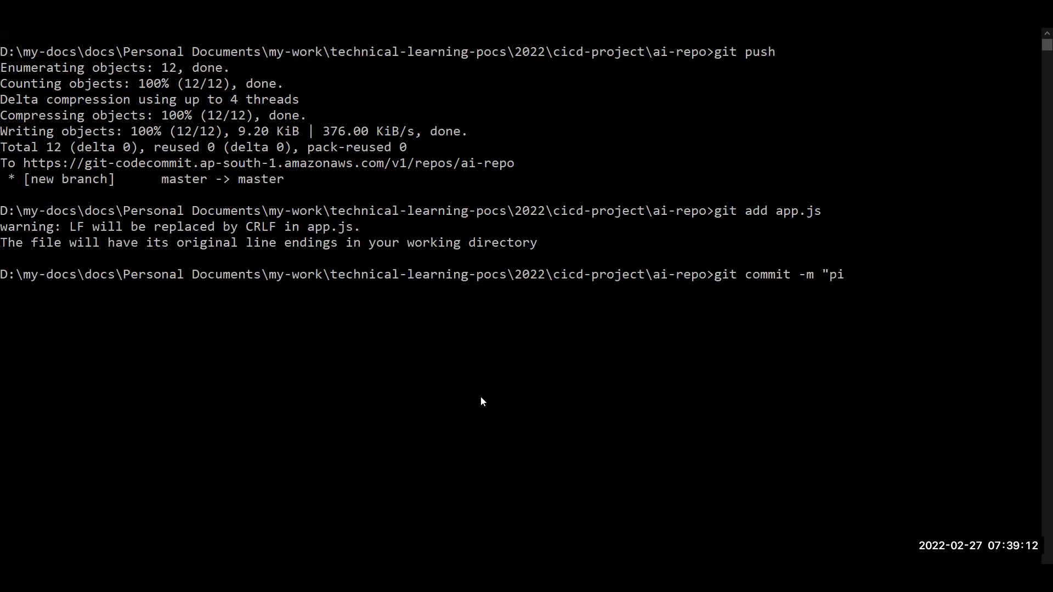
type("\"Added review")
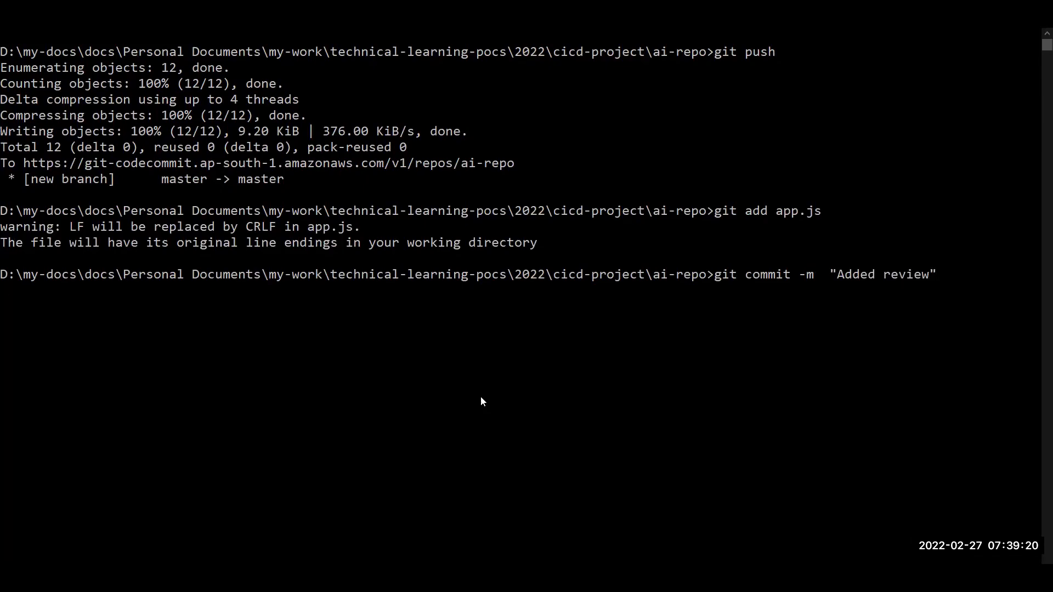
key("Return")
type("git push")
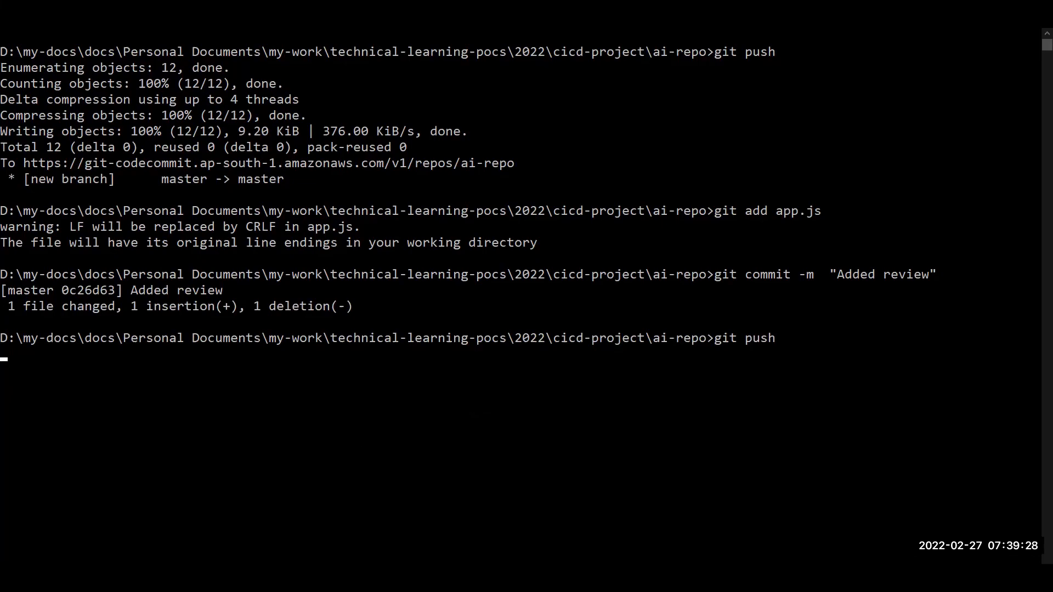
left_click(288, 578)
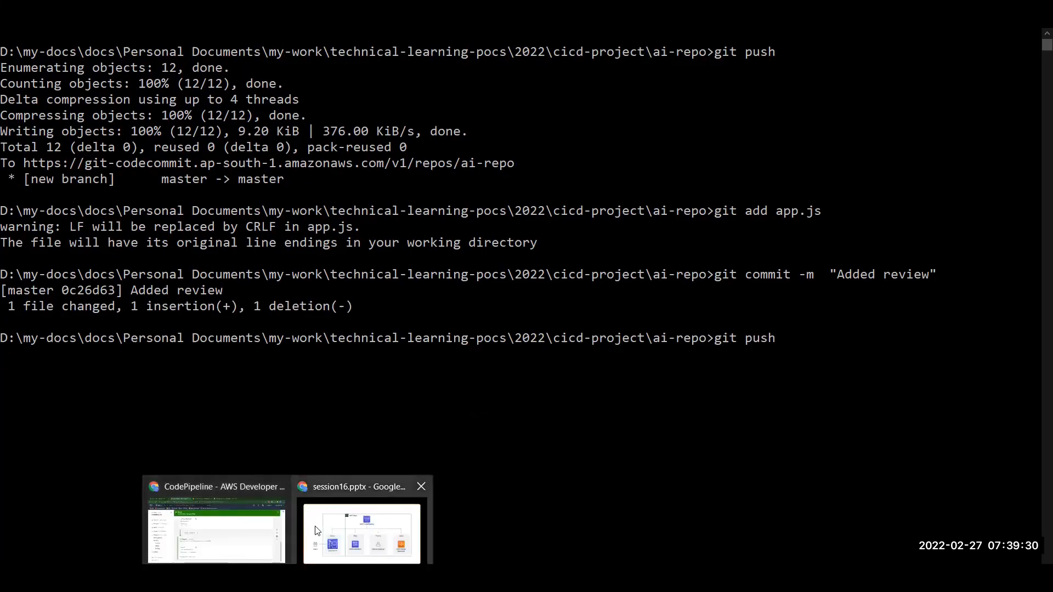
Dismiss the pipeline-saved notice and watch the 'Added review' commit pass Source into Build.
left_click(263, 531)
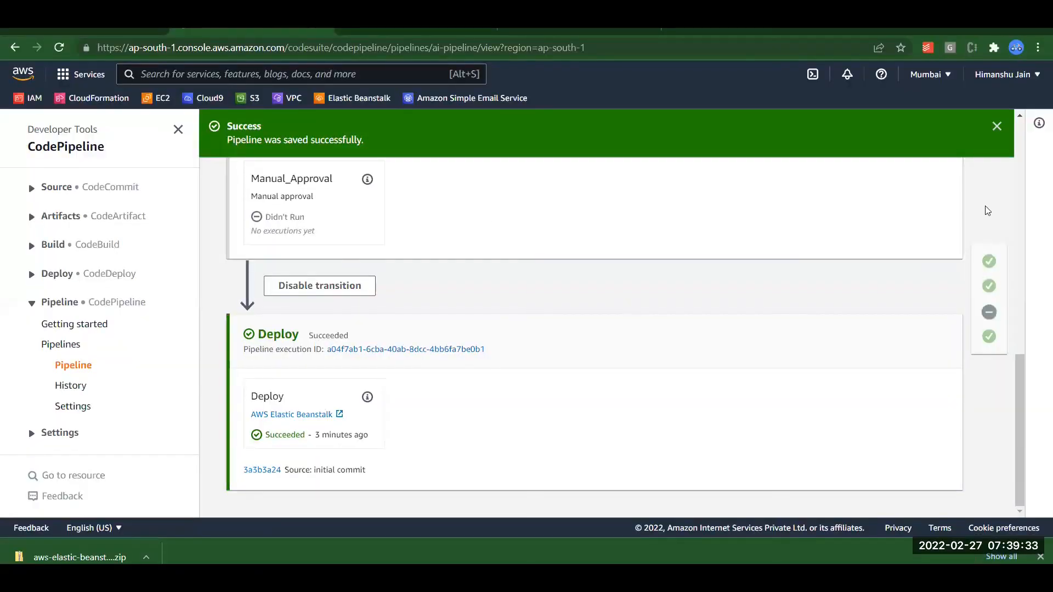
left_click(998, 127)
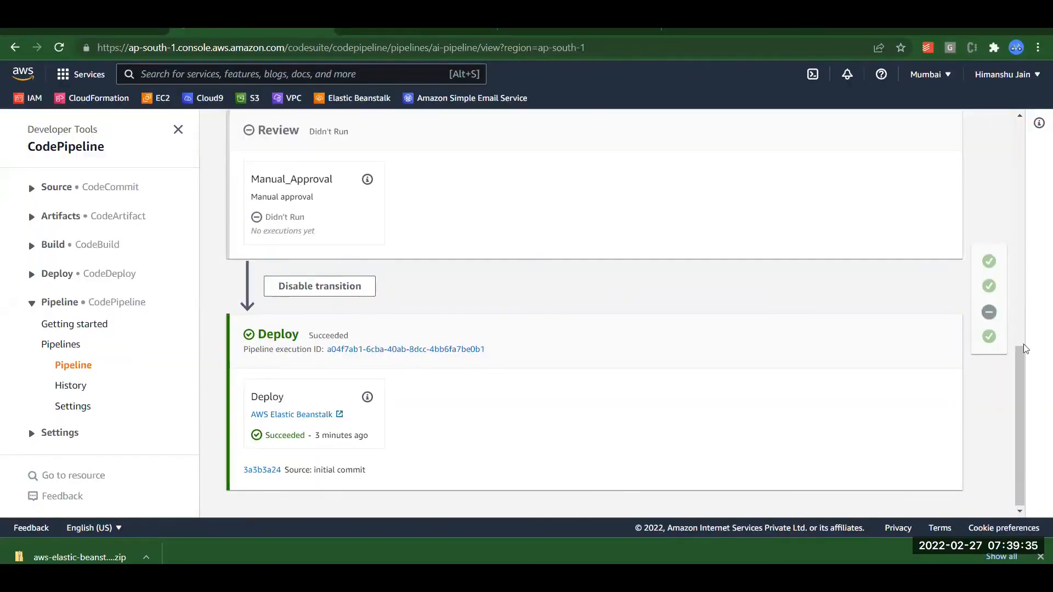
left_click_drag(1016, 383, 1036, 158)
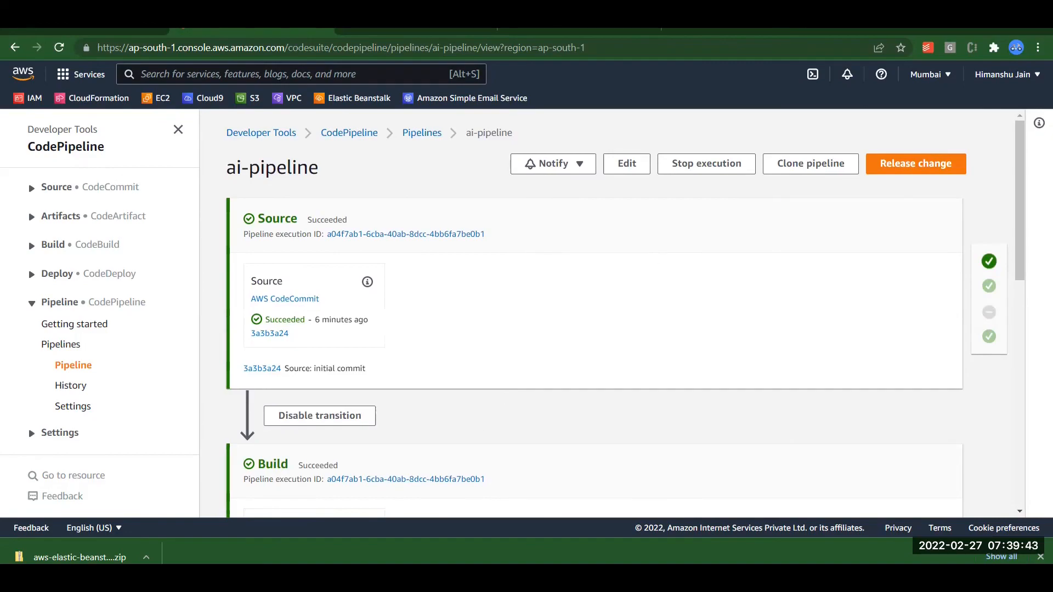
key("alt+Tab")
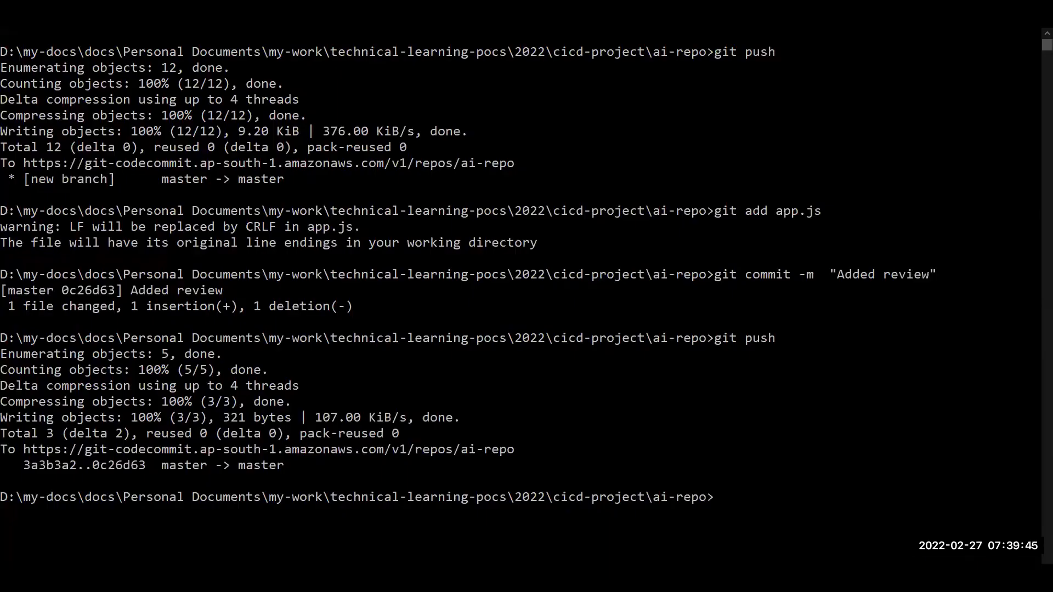
key("alt+Tab")
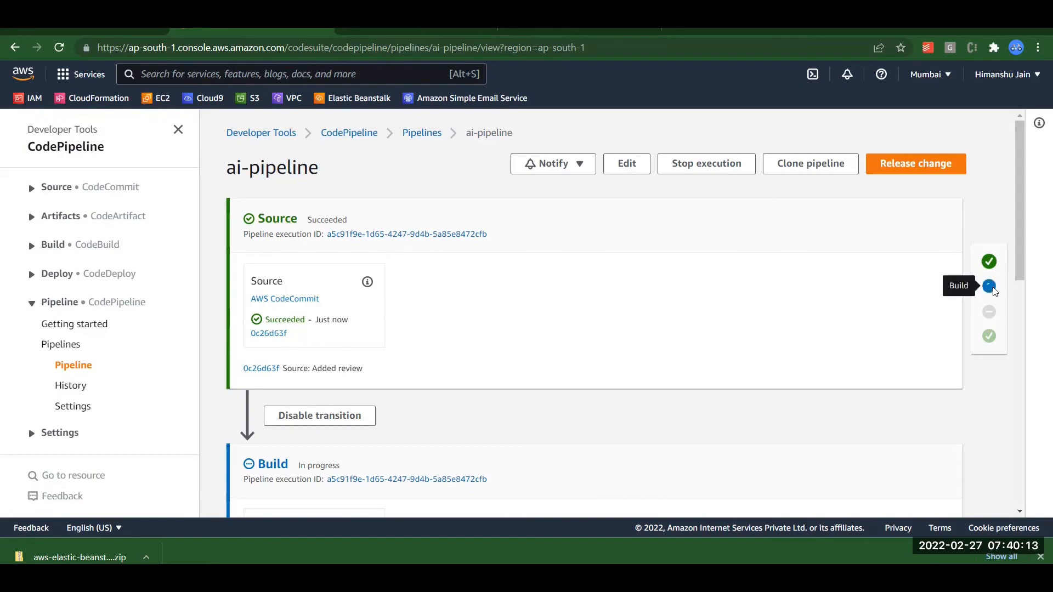
left_click_drag(1021, 253, 1014, 380)
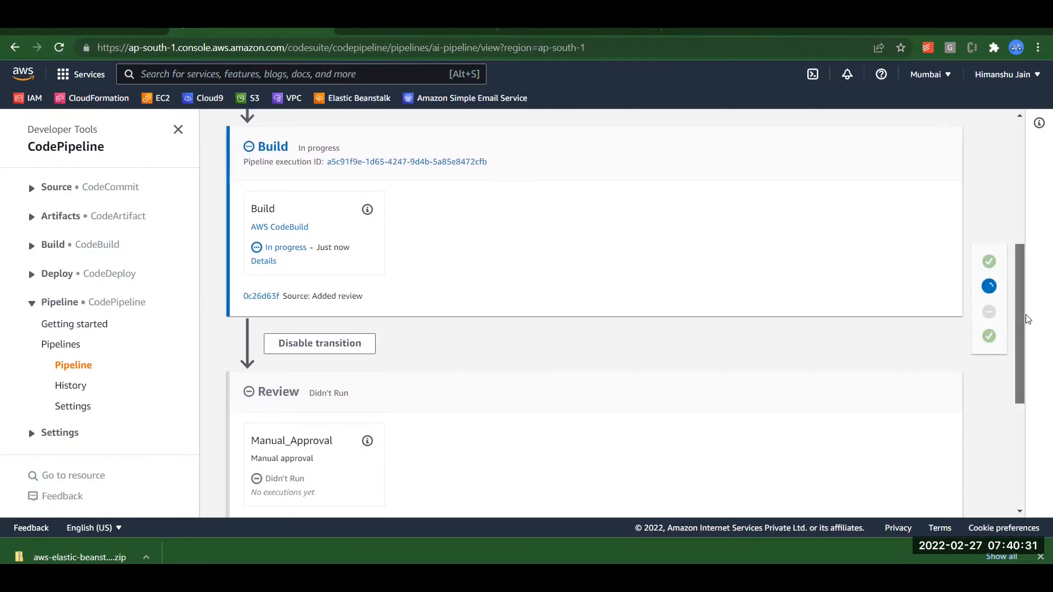
Reload the deployed site, then return to ai-pipeline where Review awaits manual approval.
left_click(615, 33)
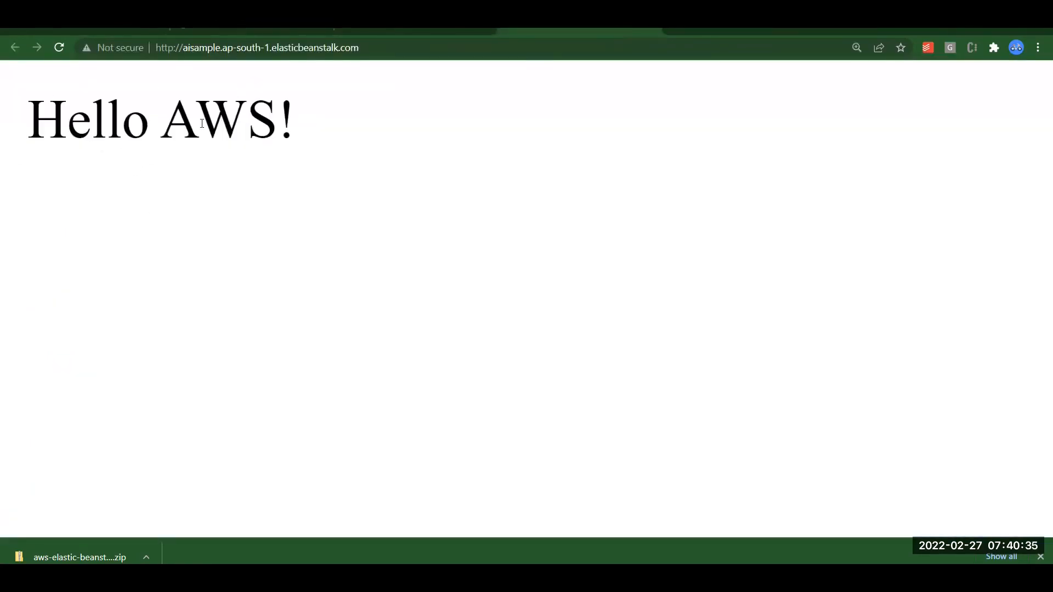
left_click(60, 47)
left_click(38, 30)
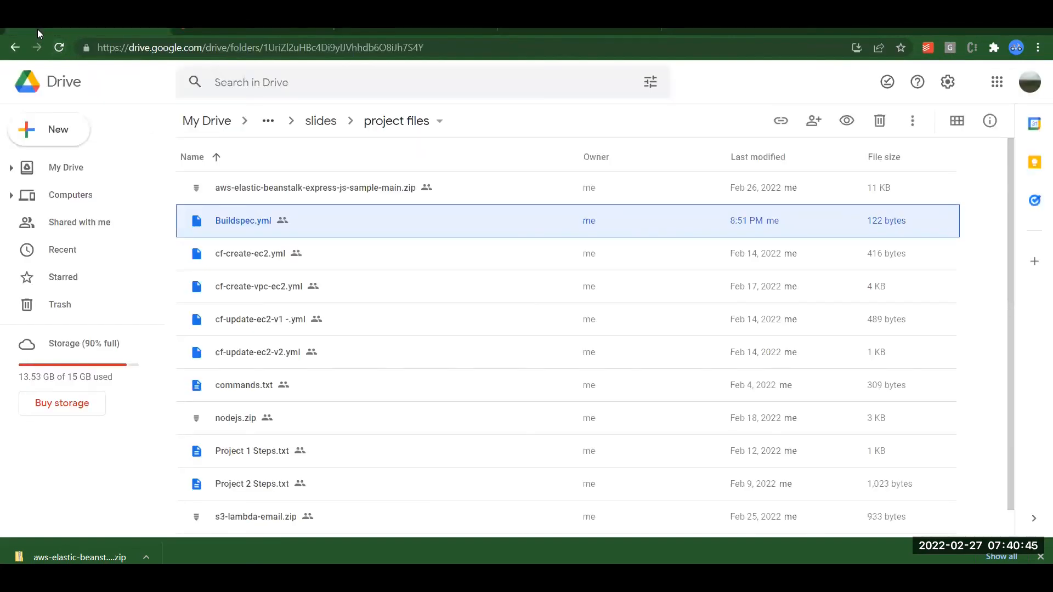
left_click(210, 32)
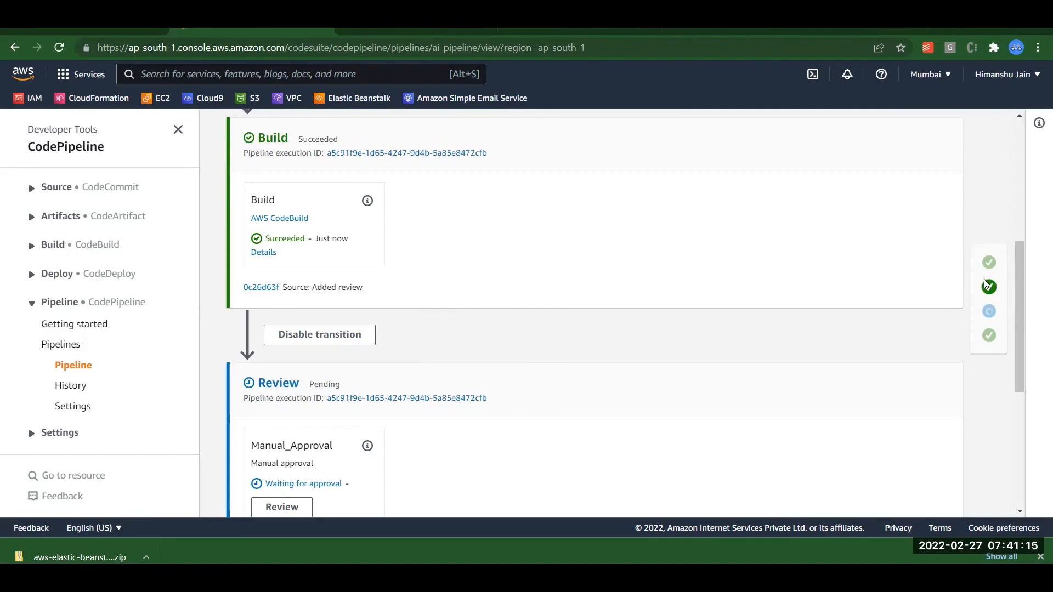
Approve the Manual_Approval action with the comment 'ok, good to go.'.
left_click_drag(1025, 271, 1026, 302)
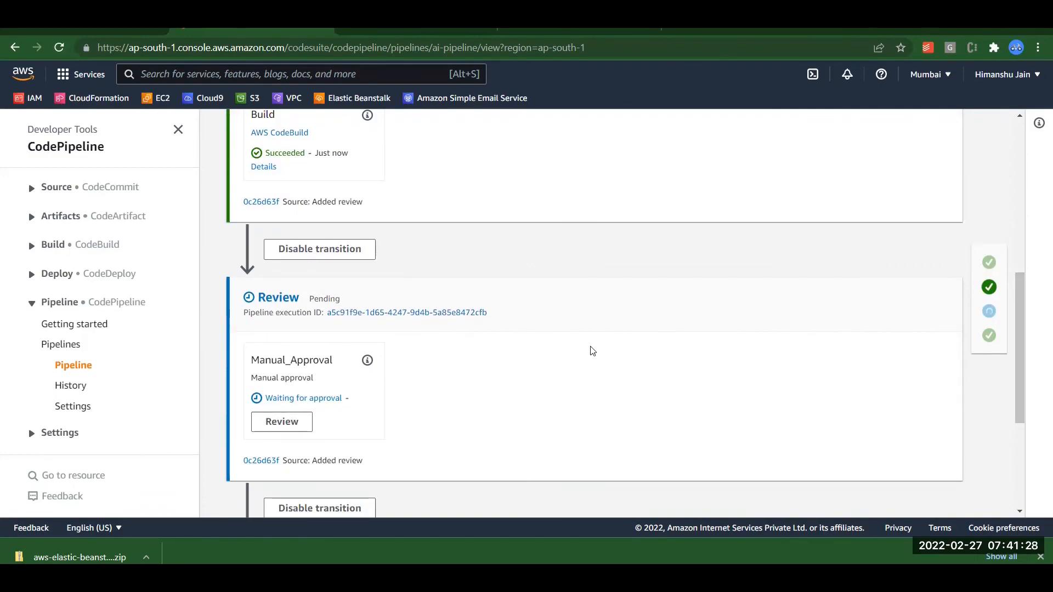
left_click(285, 423)
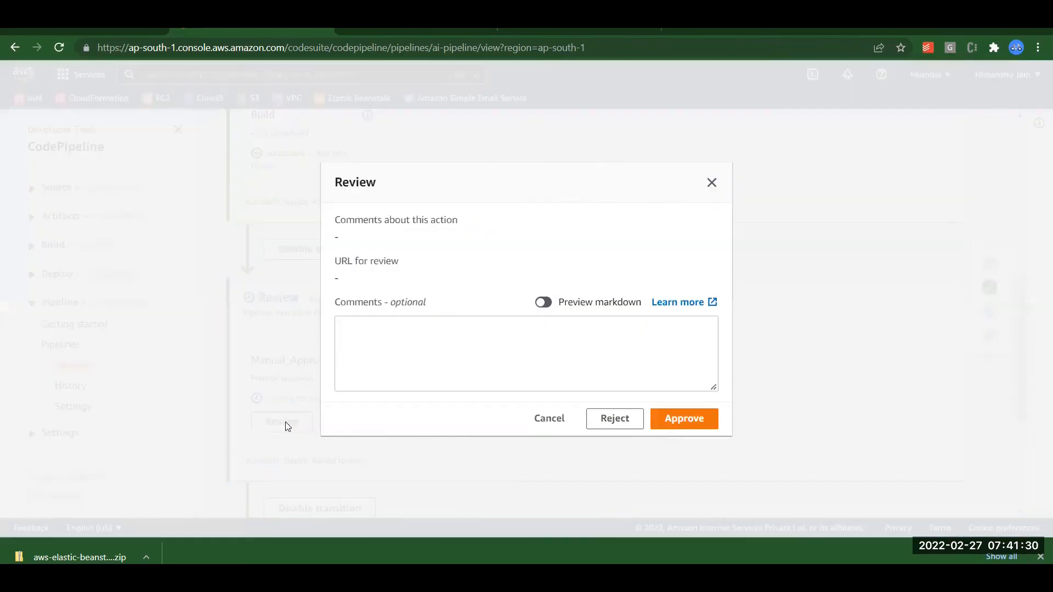
left_click(415, 349)
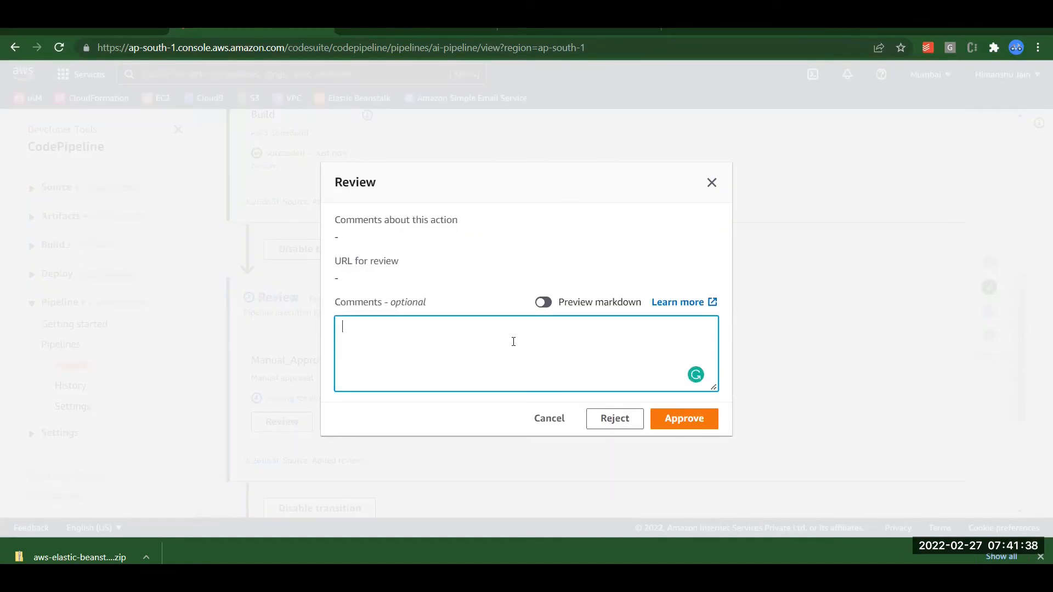
type("T")
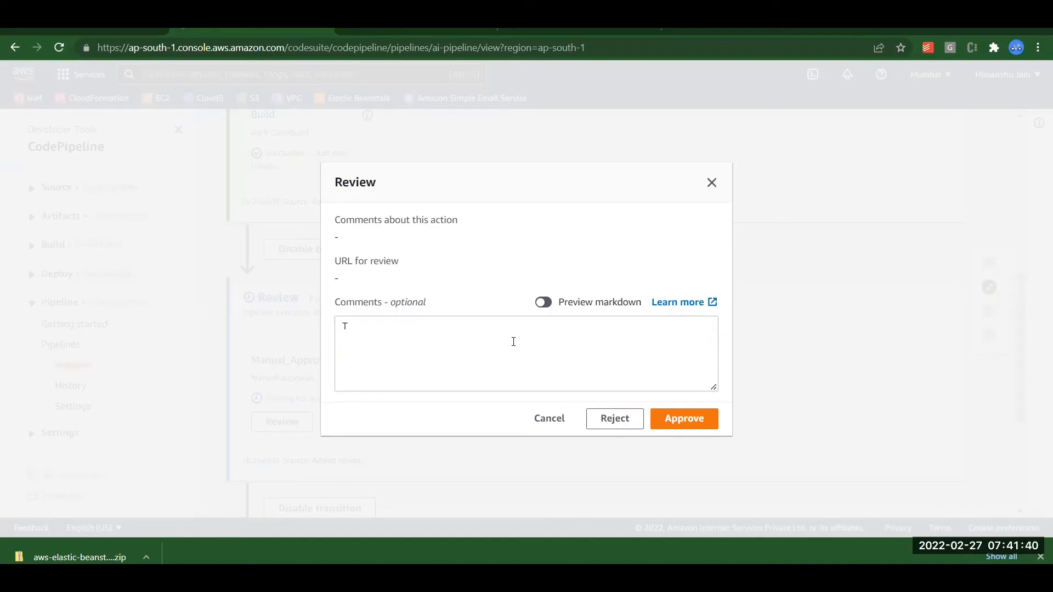
left_click(510, 338)
type("ok")
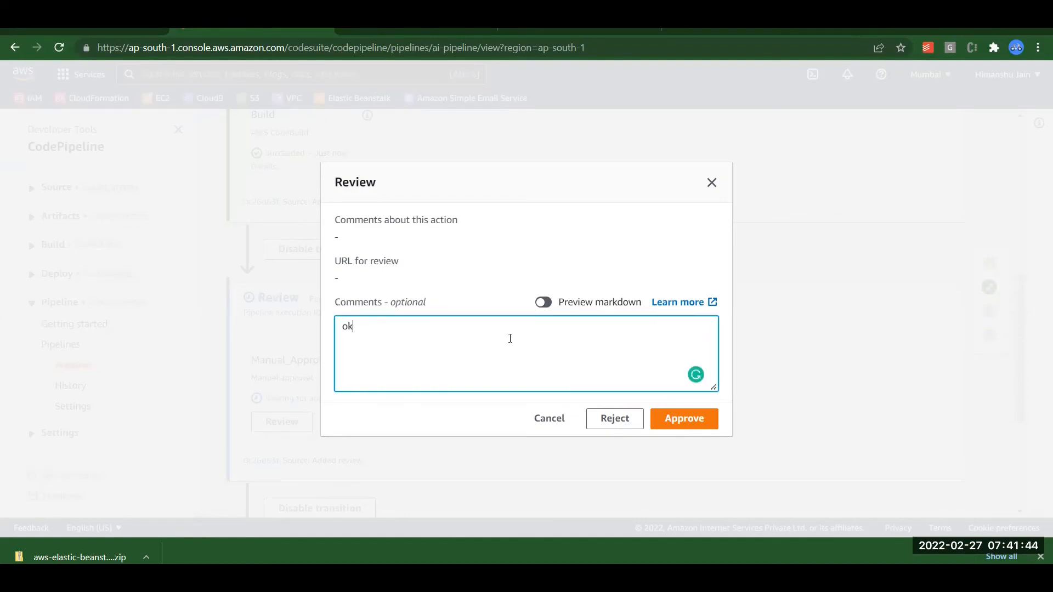
type(", good to go.")
left_click(690, 422)
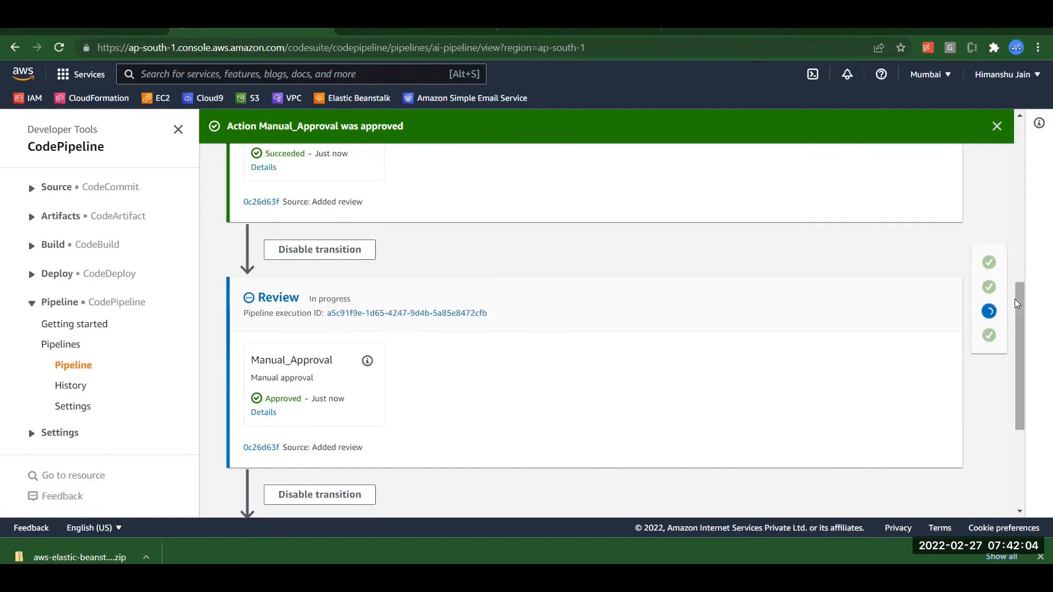
Scroll ai-pipeline down to the Deploy stage and check app.js in Notepad++.
left_click_drag(1017, 304, 1018, 327)
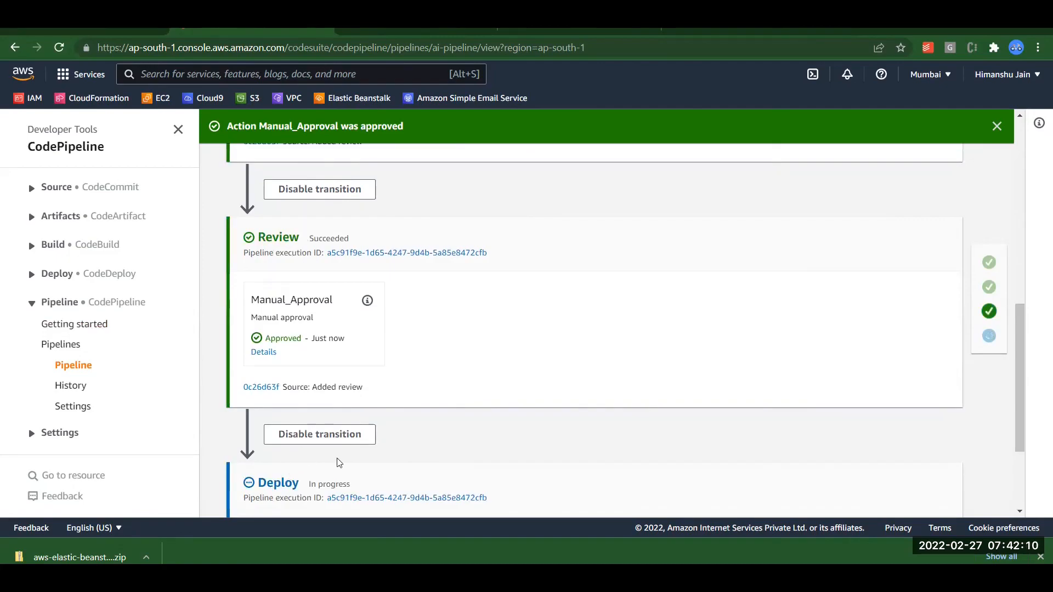
left_click_drag(1023, 311, 1025, 384)
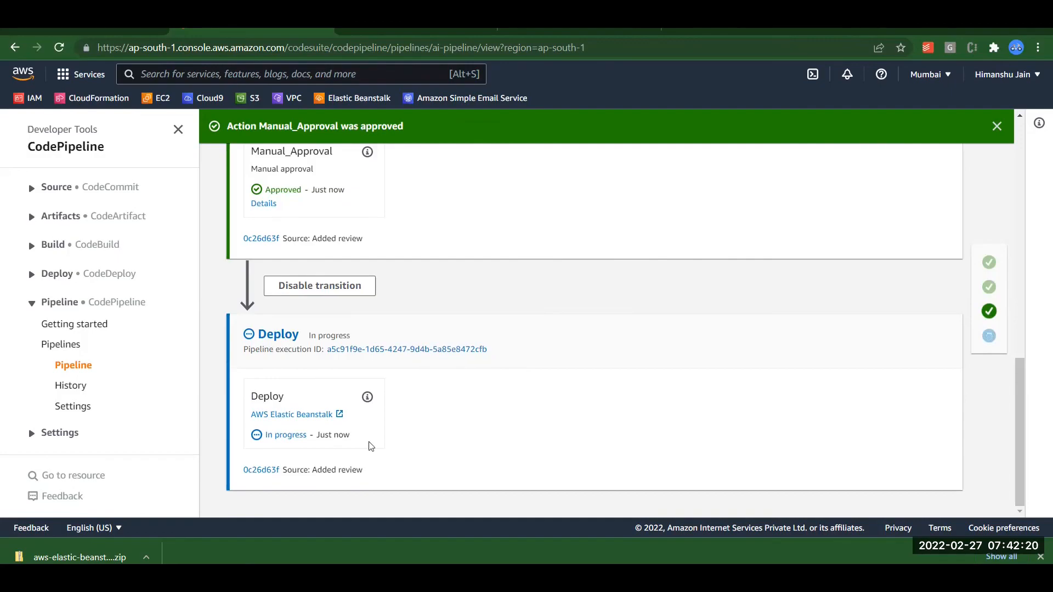
key("alt+Tab")
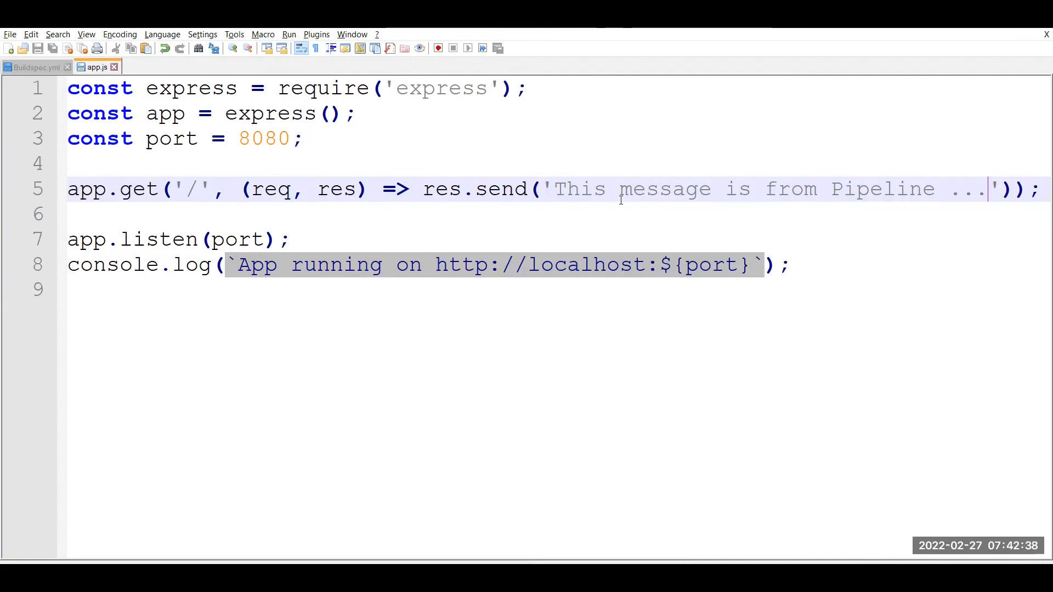
Return to Chrome and bring up the Aiapplication-env Elastic Beanstalk dashboard.
mouse_move(289, 575)
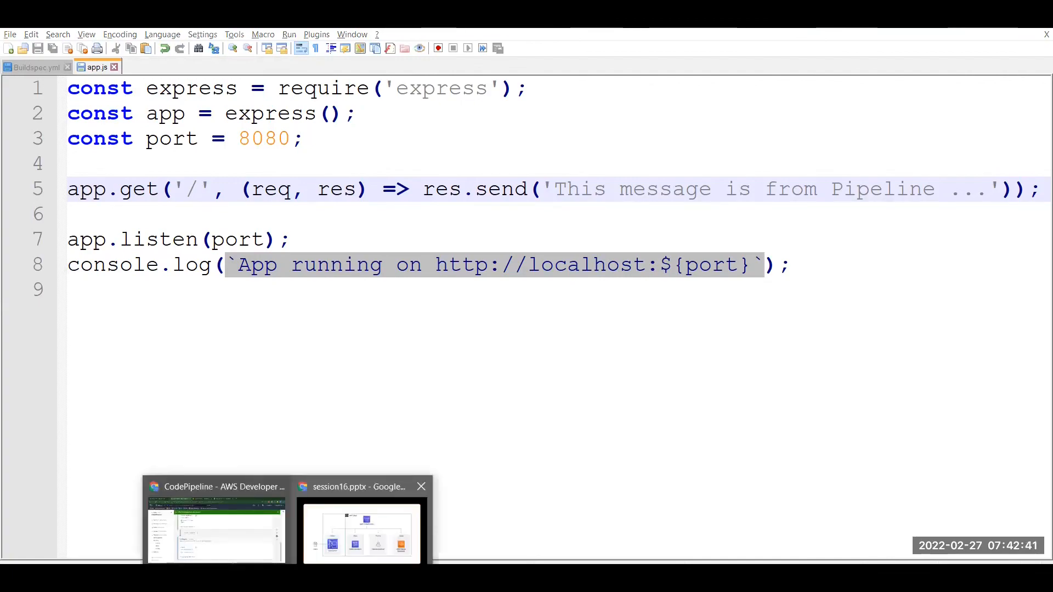
left_click(243, 543)
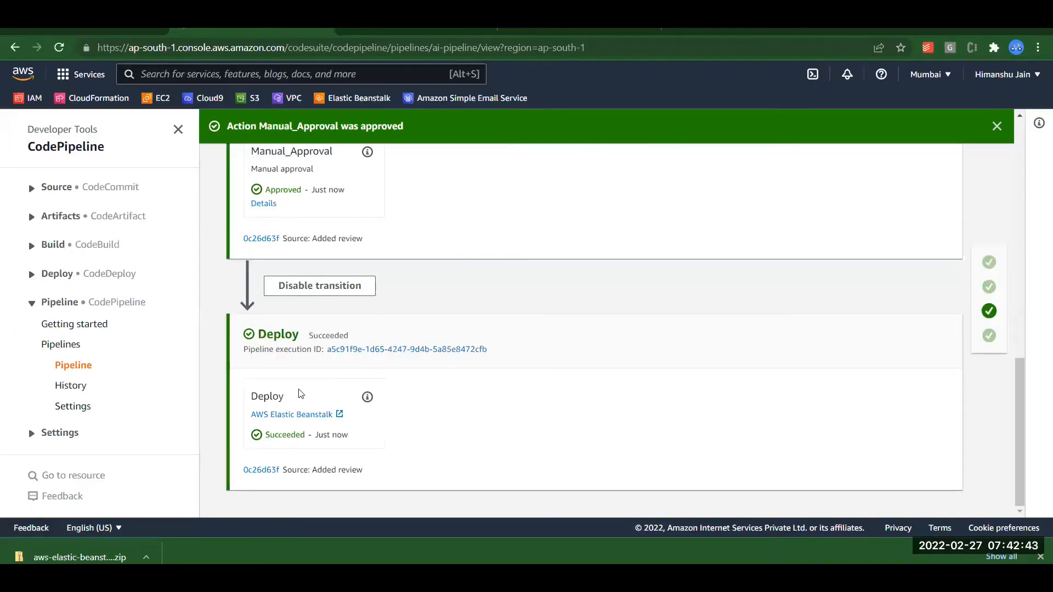
left_click(398, 37)
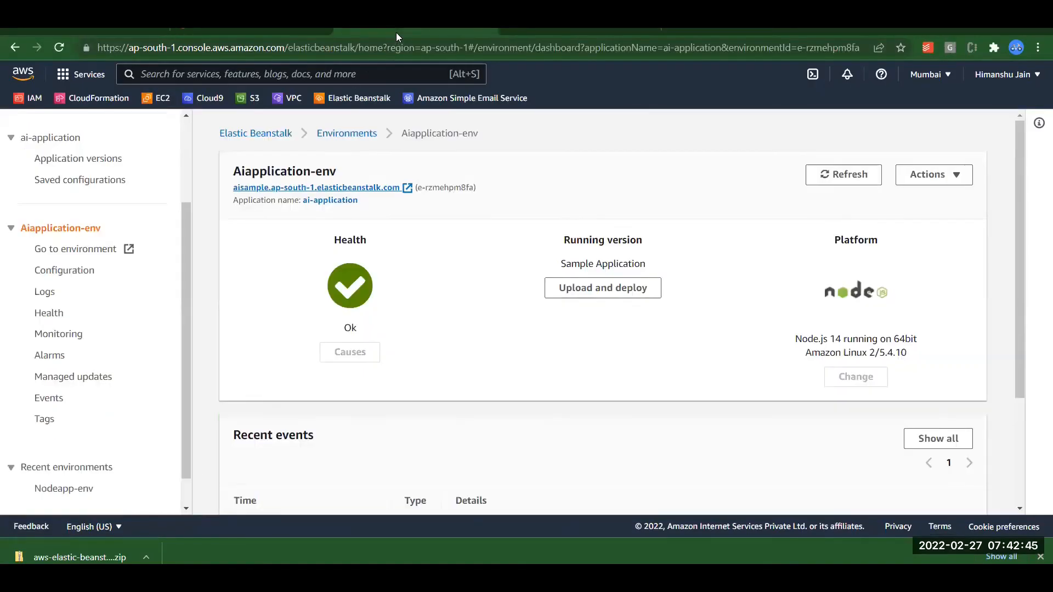
Reload the aisample site to see the new message, then go to the Beanstalk environments list.
left_click(522, 34)
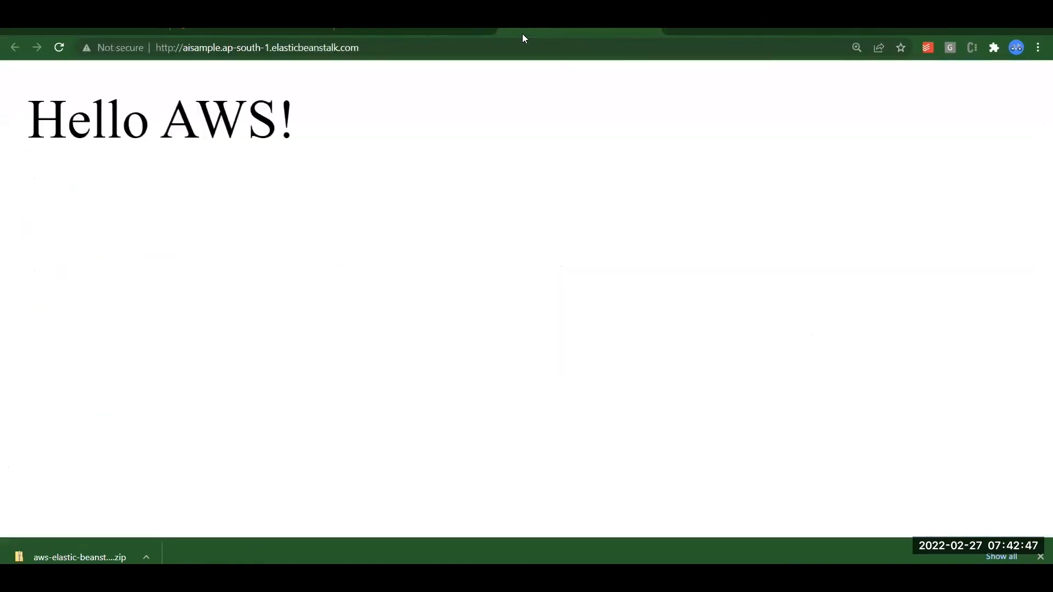
left_click(58, 48)
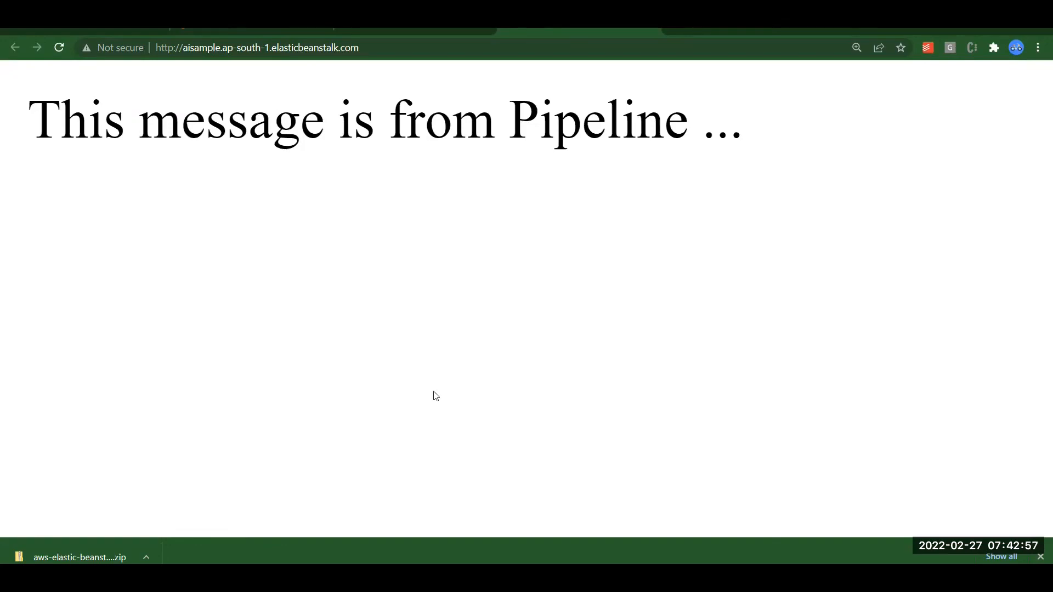
left_click(362, 524)
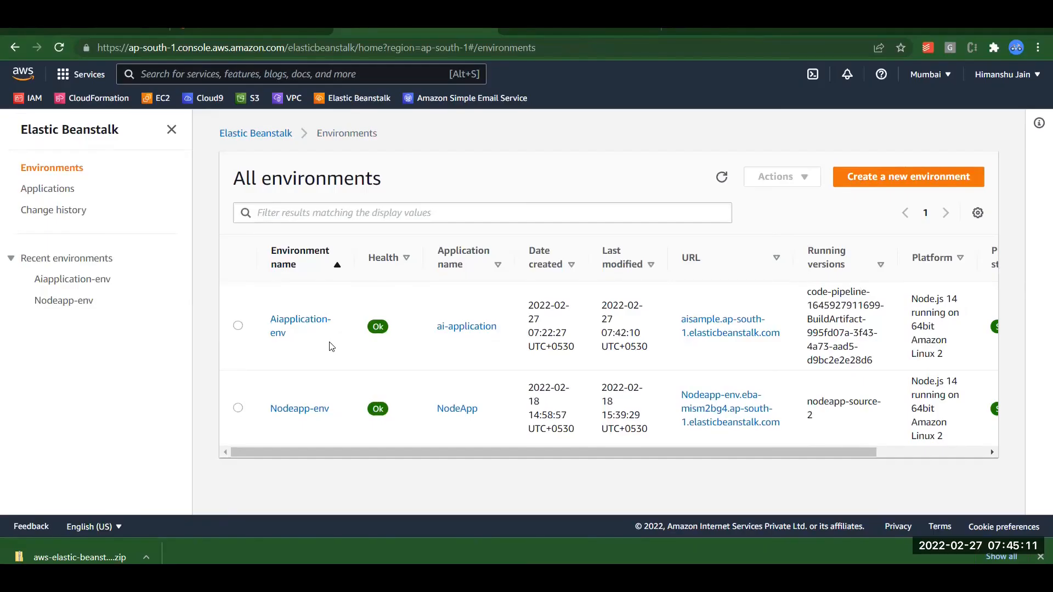
Look at Aiapplication-env's actions, then move to the Beanstalk applications list instead.
left_click(237, 330)
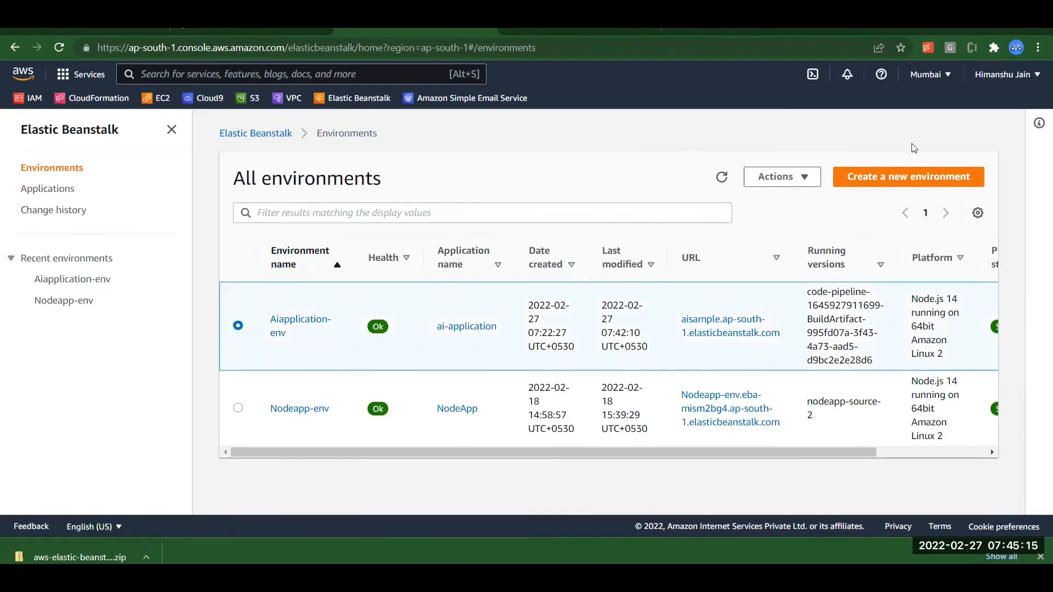
left_click(808, 184)
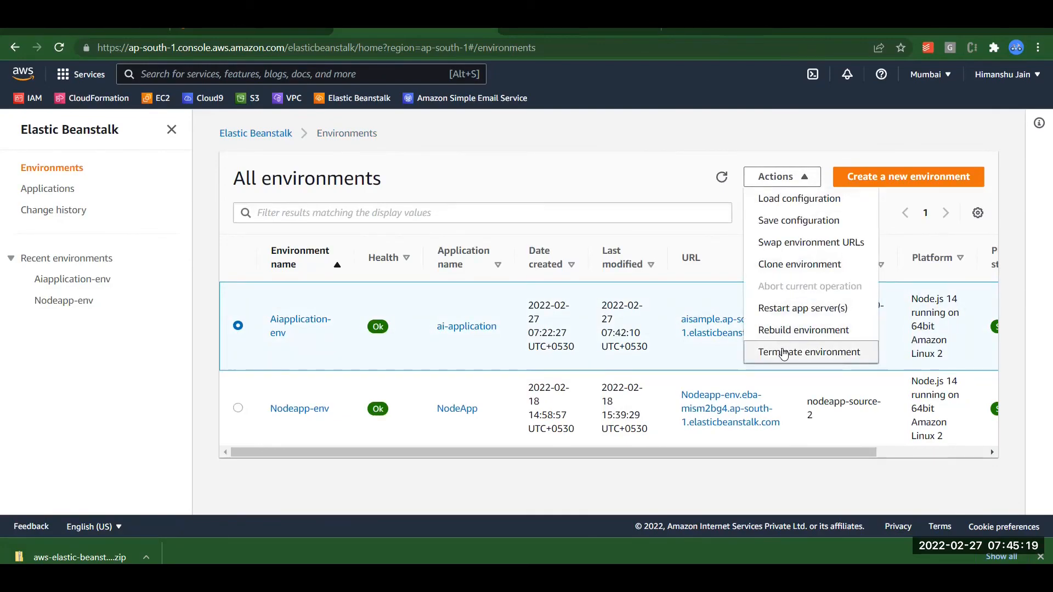
left_click(535, 179)
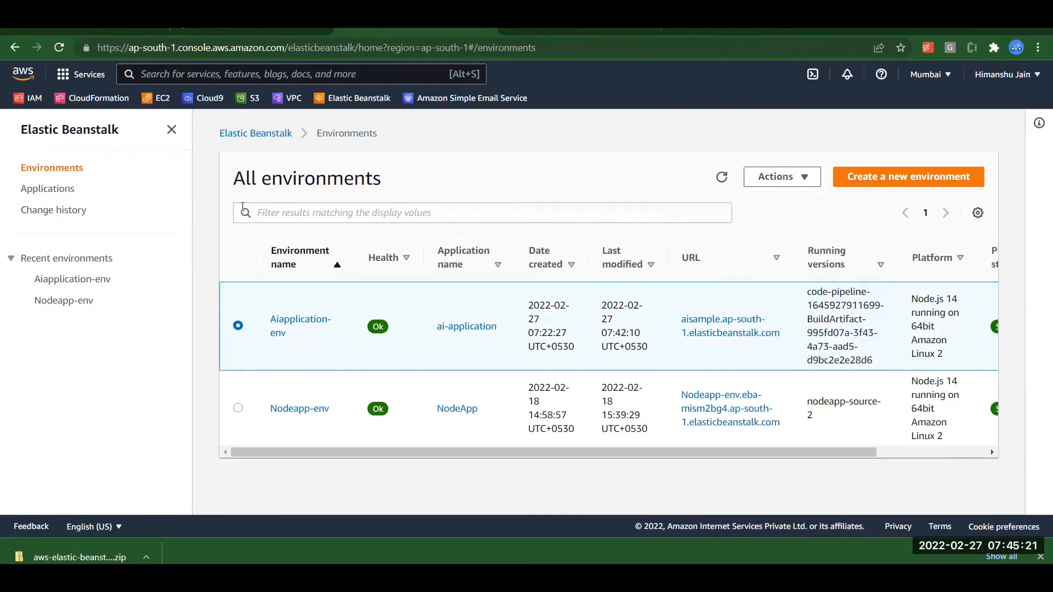
left_click(65, 189)
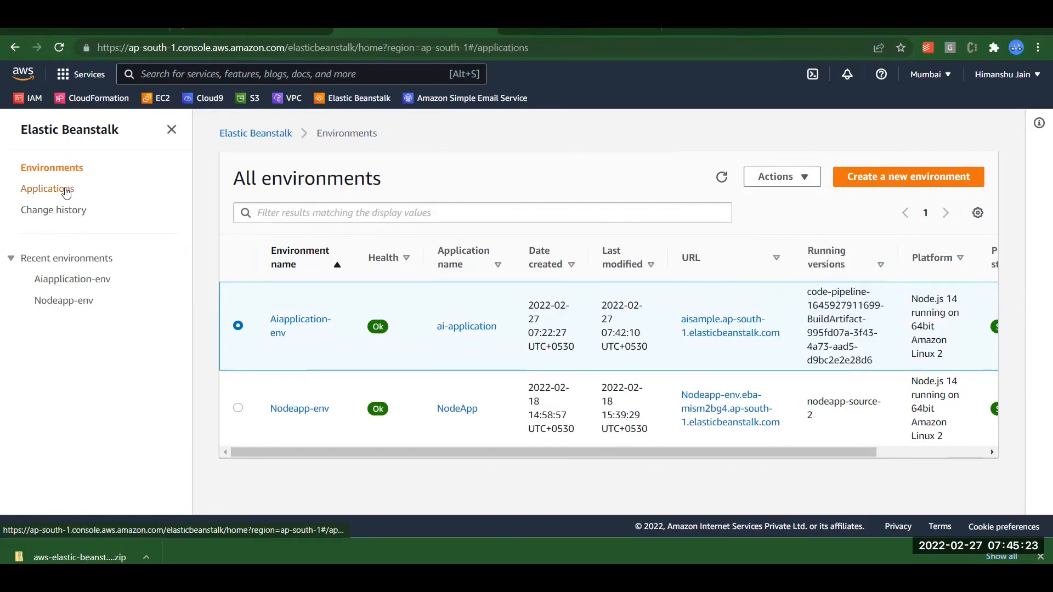
Delete ai-application, typing 'ai-application' to confirm, and refresh the applications list.
left_click(238, 301)
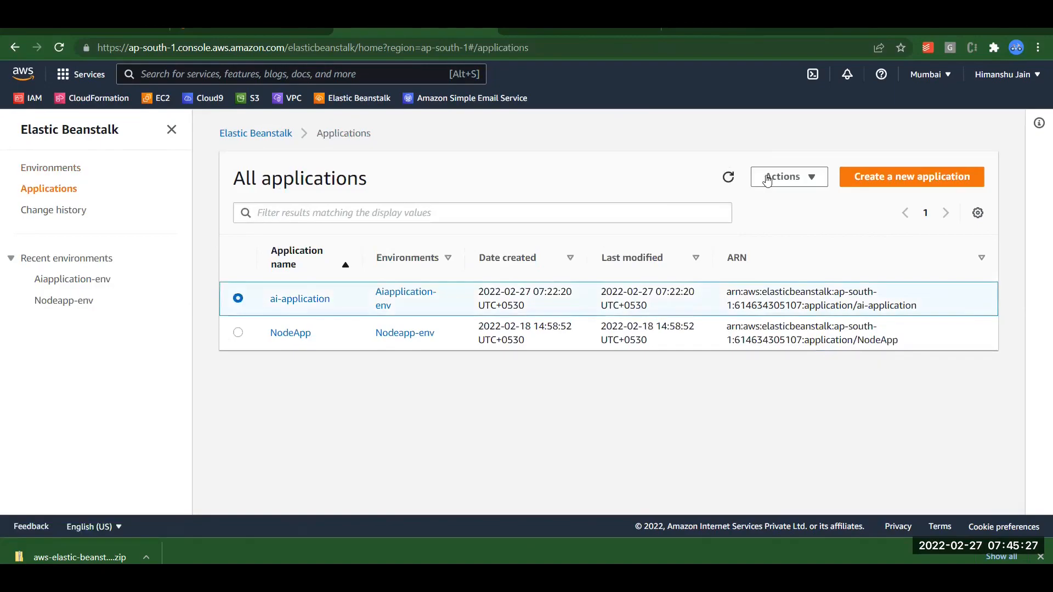
left_click(799, 182)
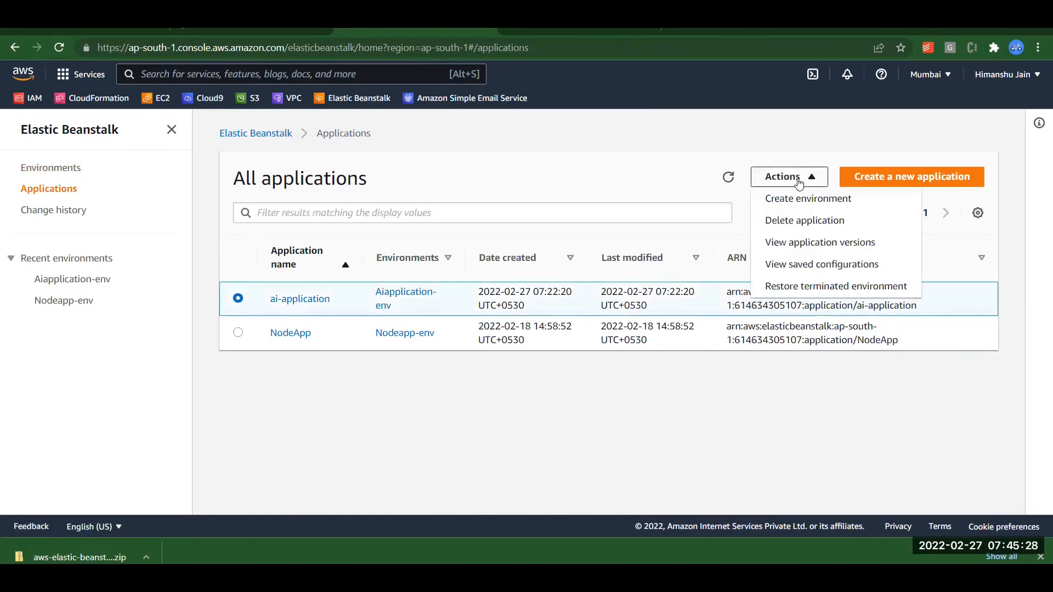
left_click(804, 220)
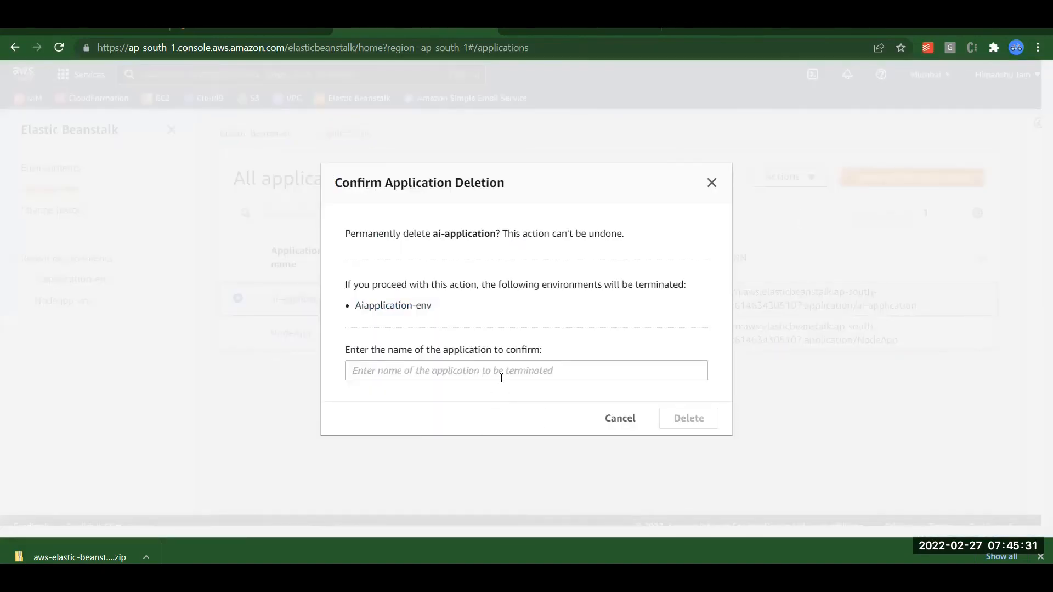
left_click(502, 377)
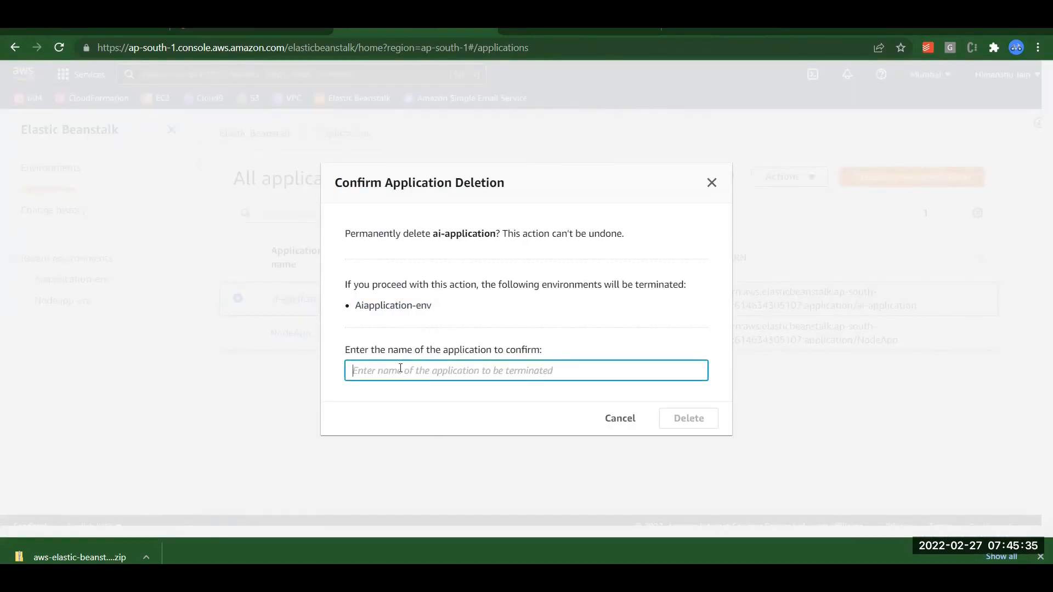
type("ai")
type("-allicat")
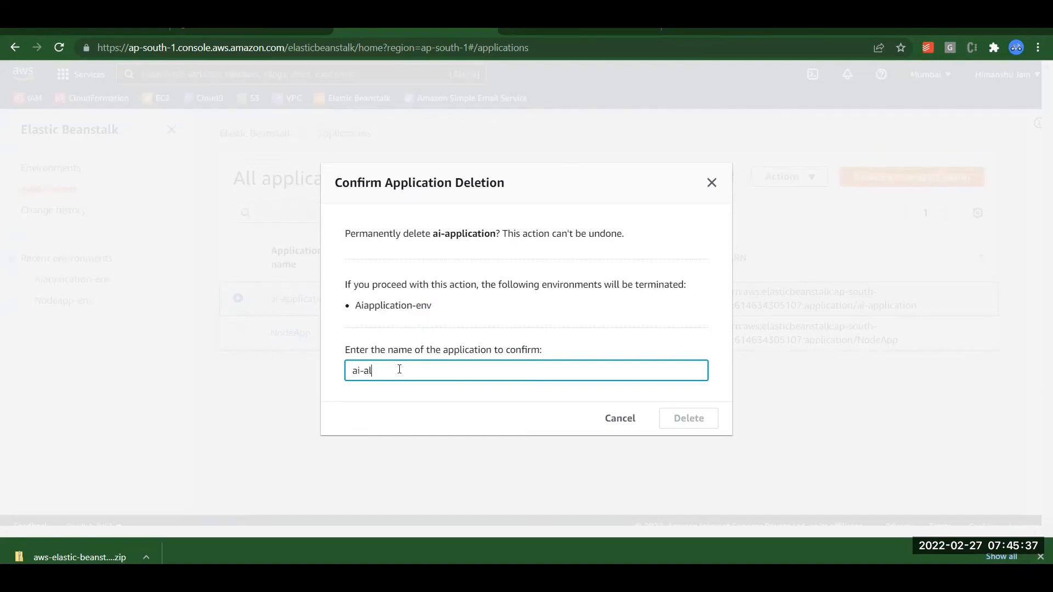
key("BackSpace")
key("BackSpace")
key("BackSpace")
key("BackSpace")
key("BackSpace")
key("BackSpace")
type("pplic")
key("BackSpace")
key("BackSpace")
type("lication")
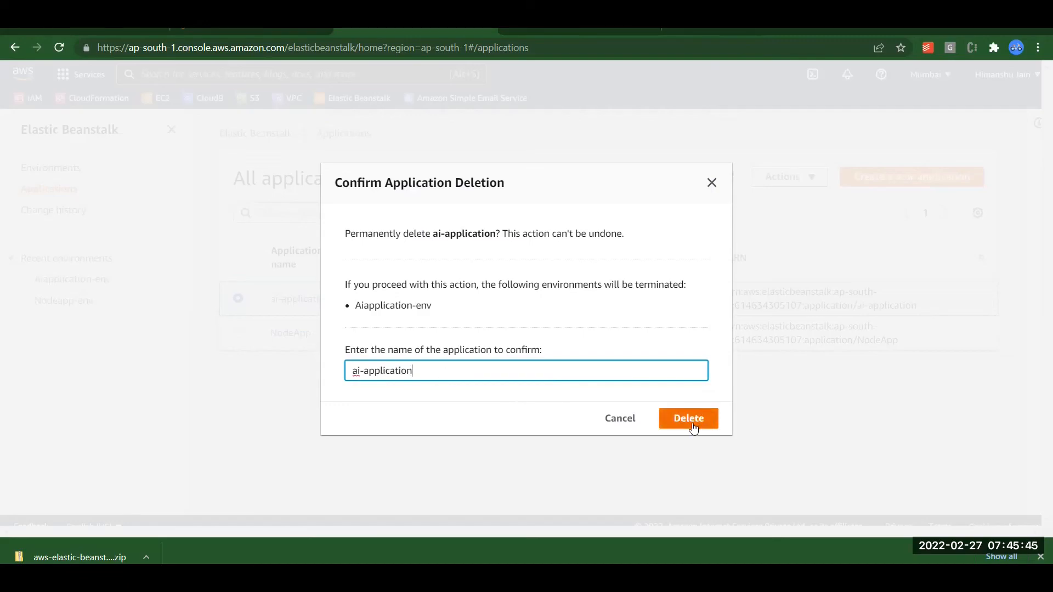
left_click(692, 426)
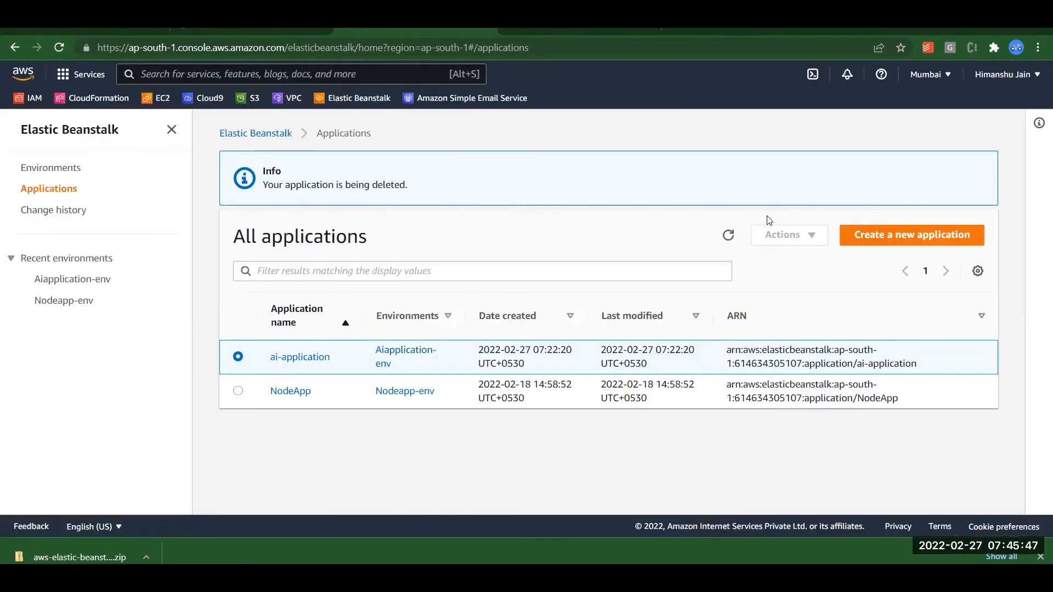
left_click(729, 236)
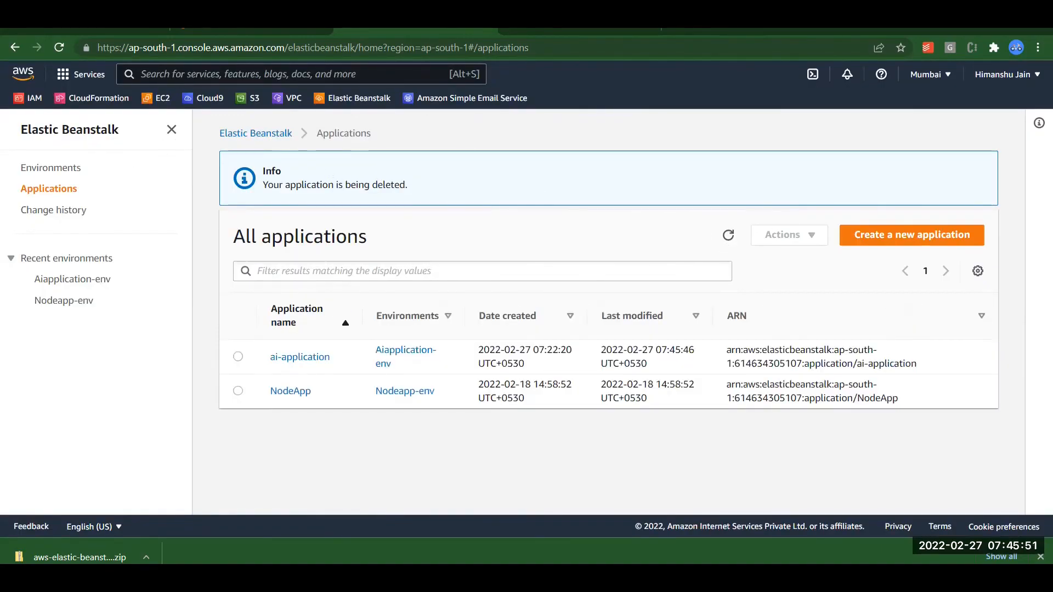
Delete ai-pipeline from the CodePipeline Pipelines list, confirming with 'delete'.
left_click(268, 30)
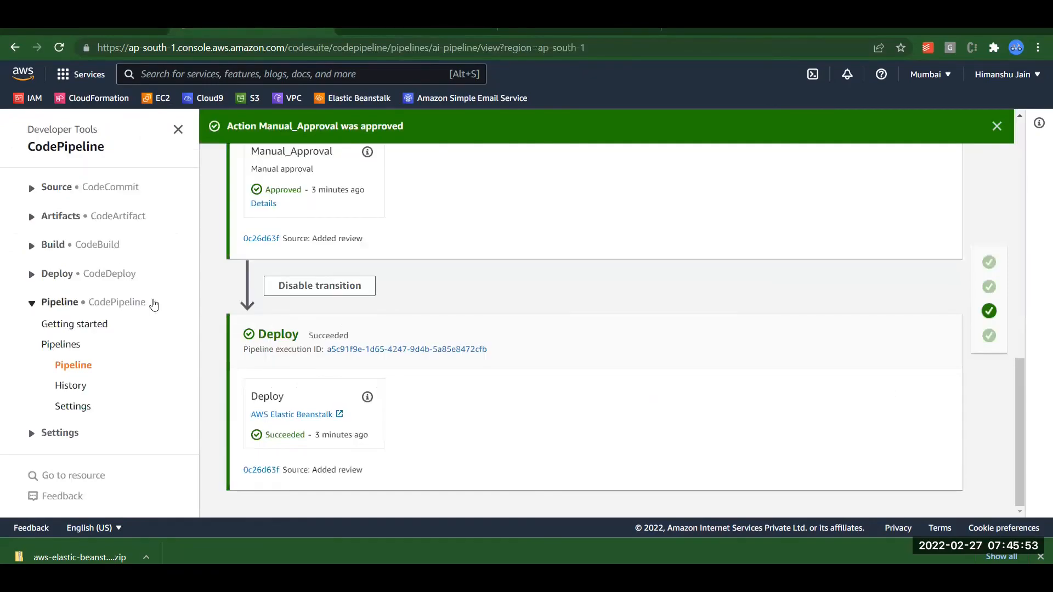
left_click(81, 373)
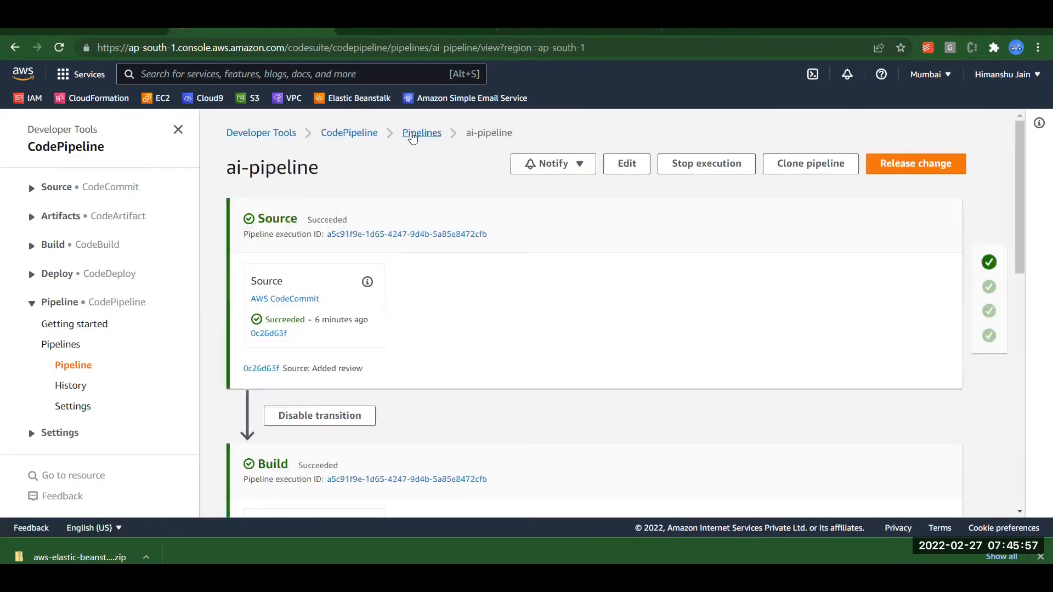
left_click(421, 133)
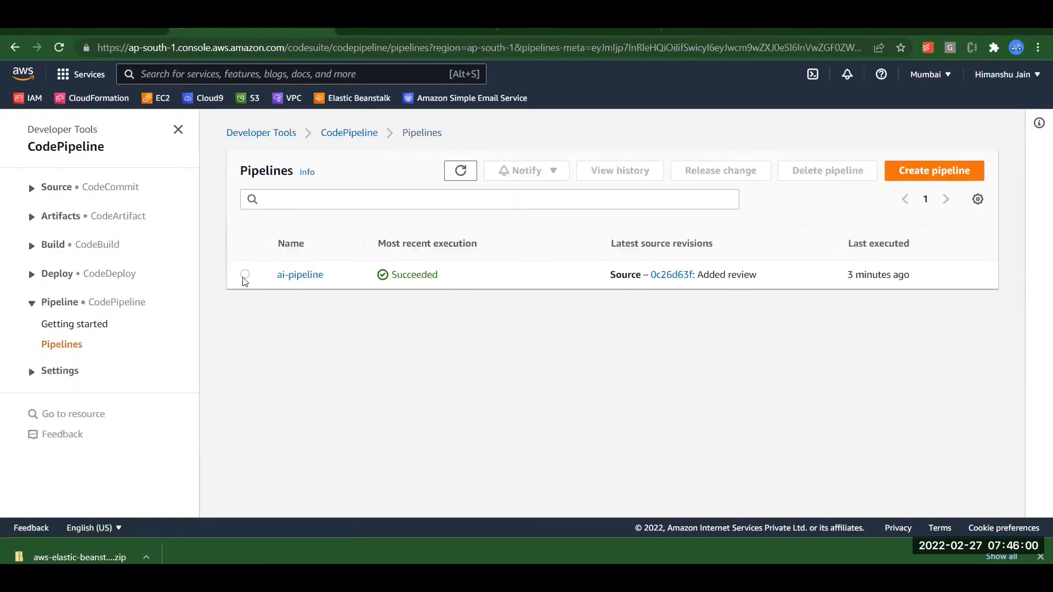
left_click(245, 277)
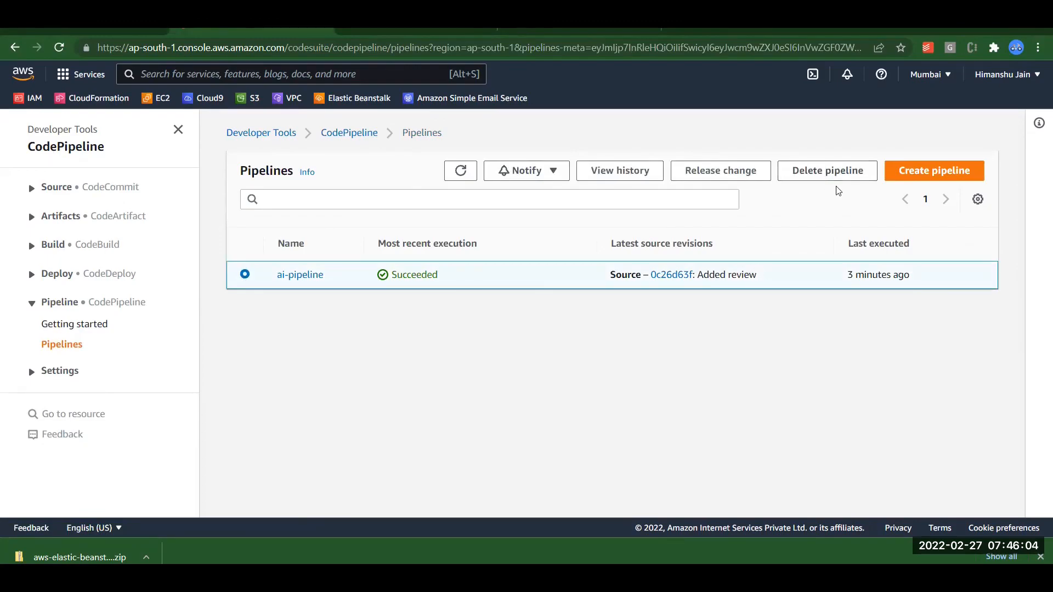
left_click(832, 170)
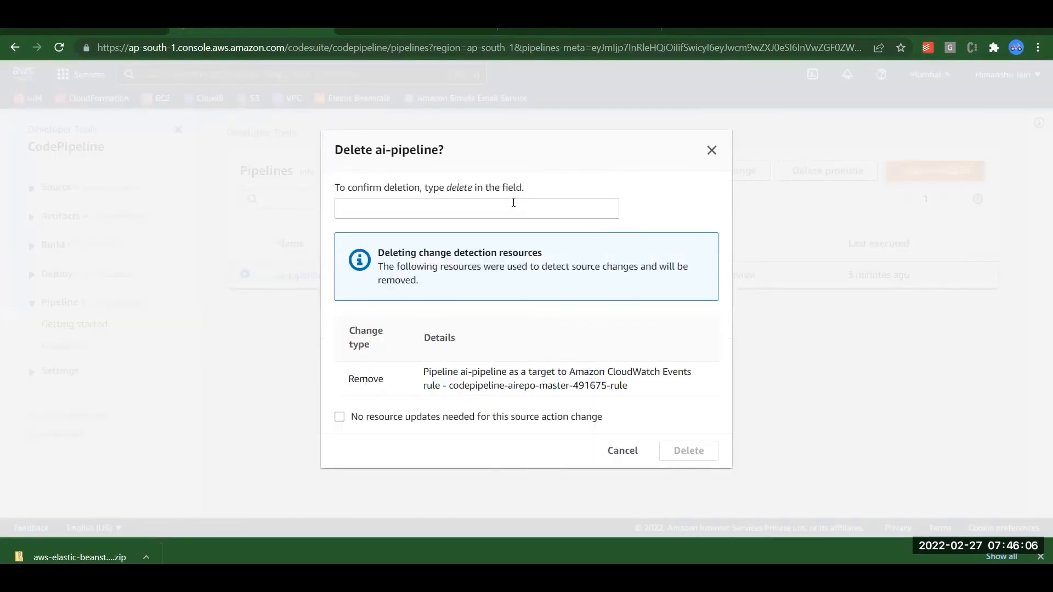
left_click(514, 202)
type("delete")
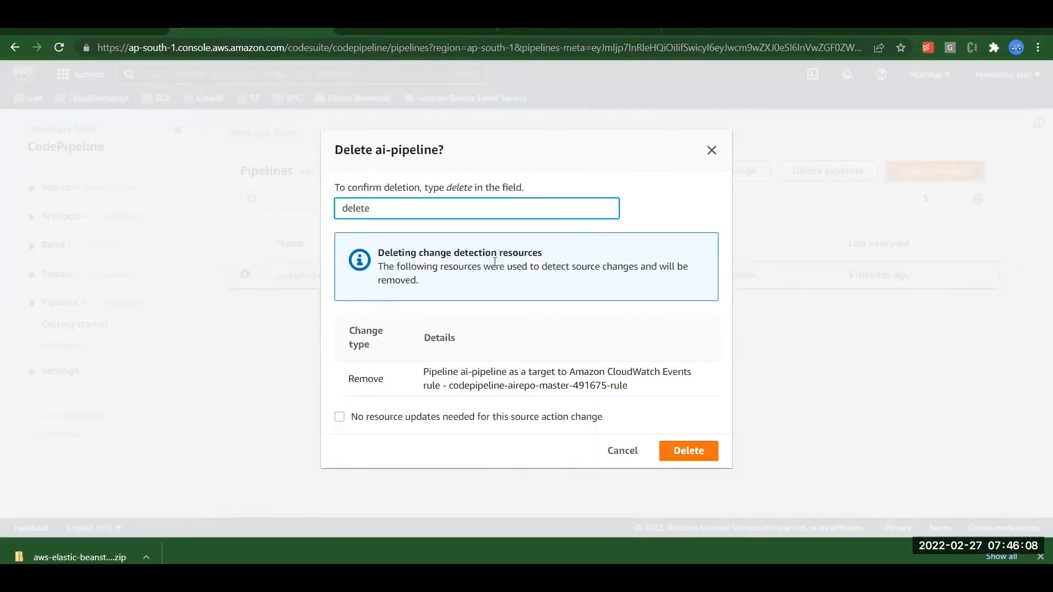
left_click(689, 458)
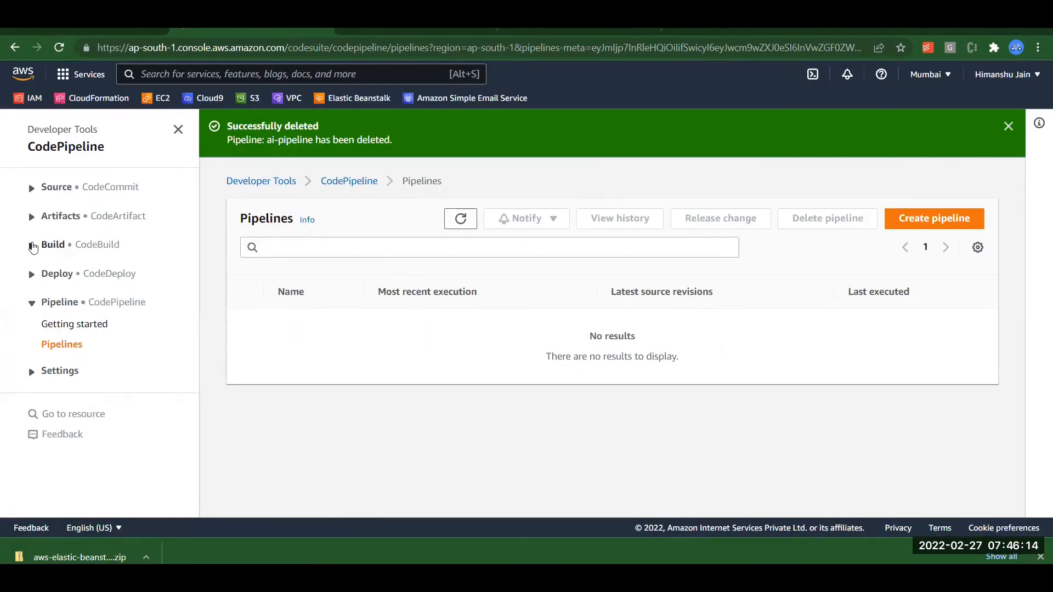
left_click(33, 247)
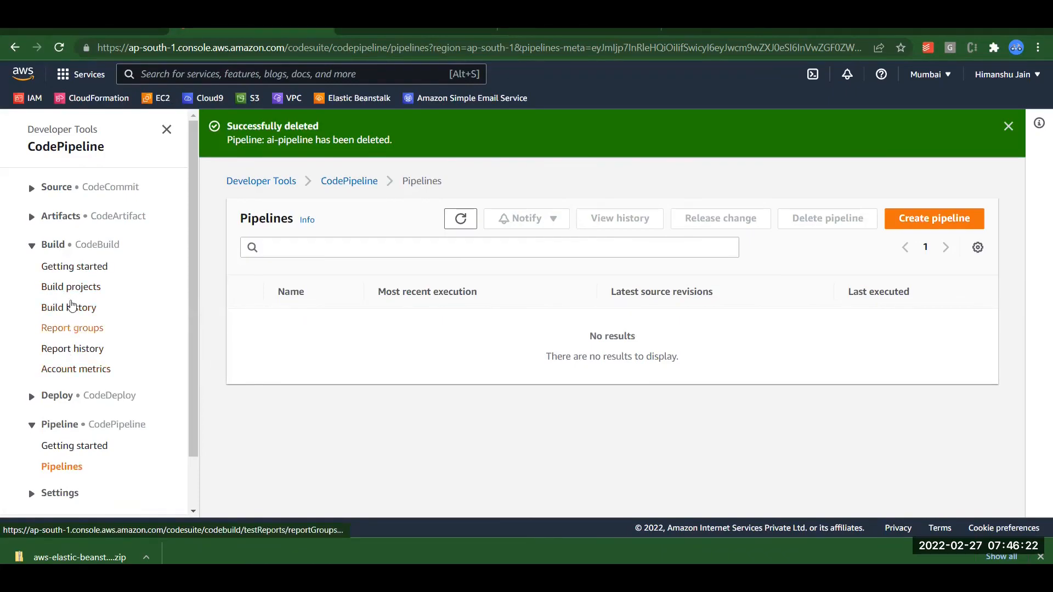
Delete the ai-codebuild build project, confirming with 'delete'.
left_click(71, 288)
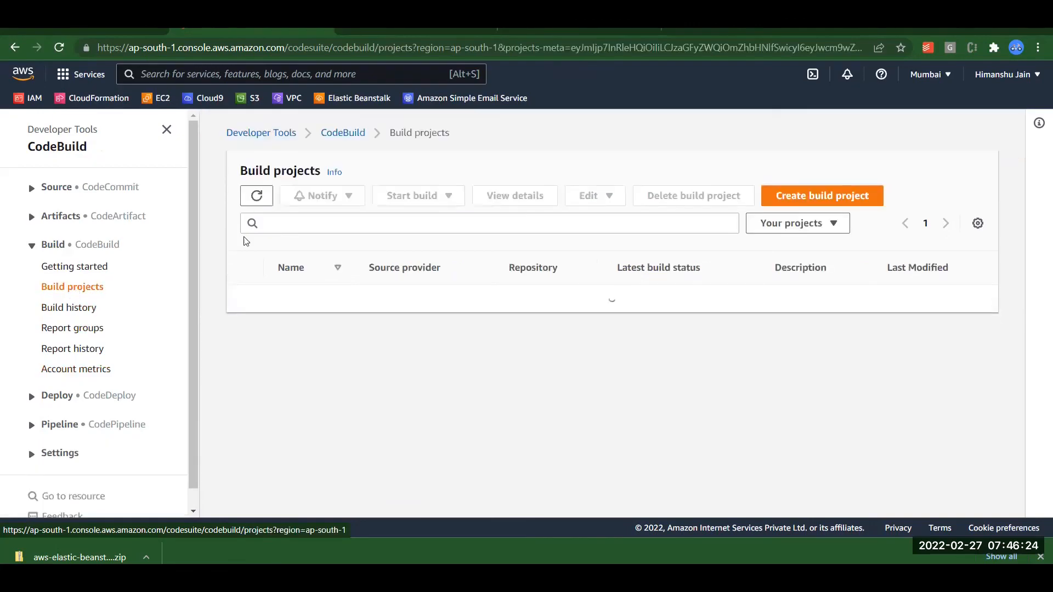
left_click(246, 302)
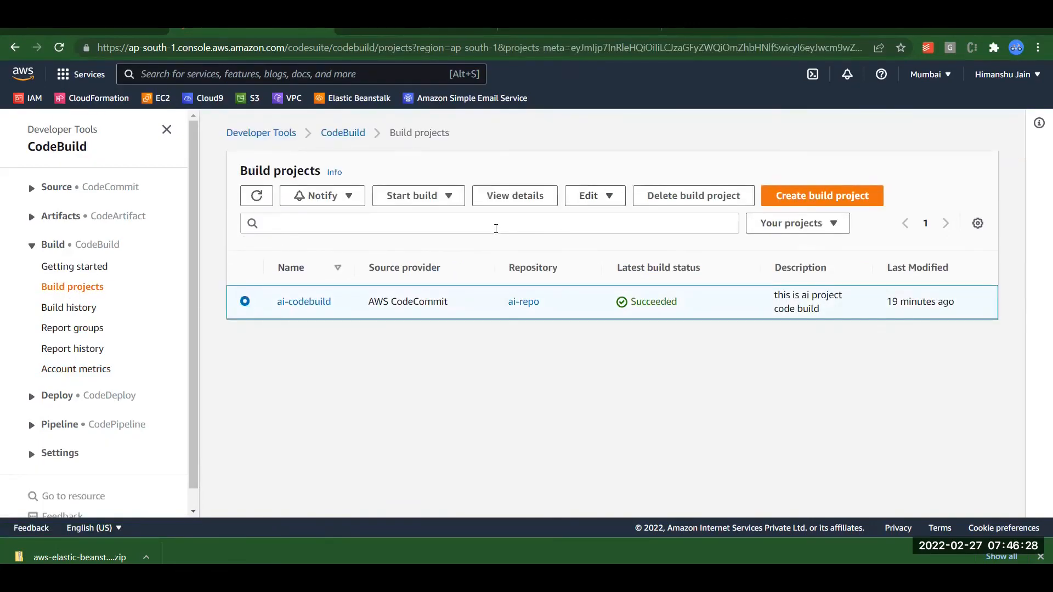
left_click(694, 200)
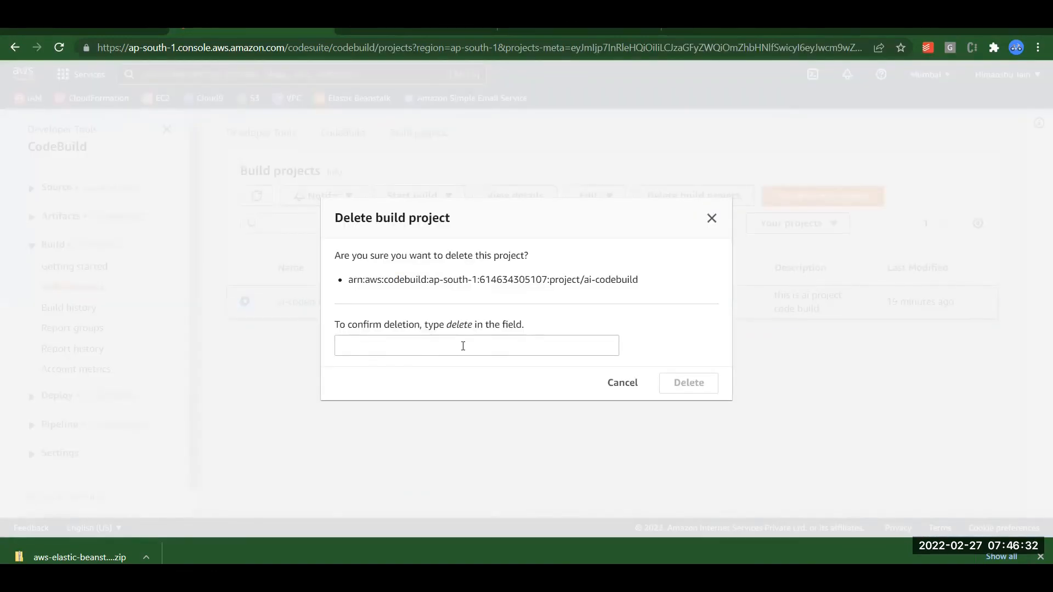
left_click(448, 339)
type("delete")
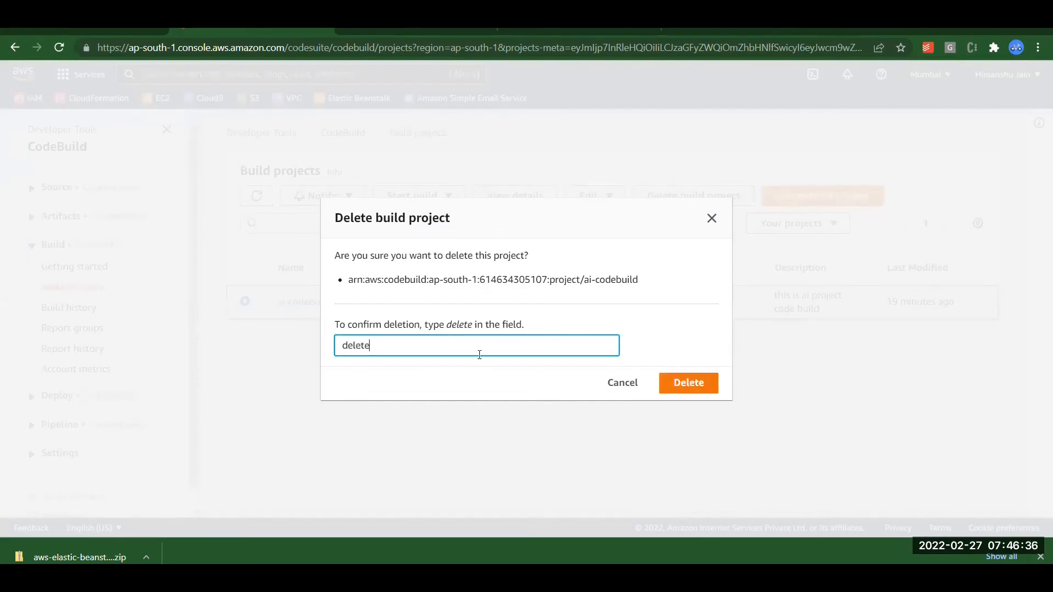
left_click(689, 391)
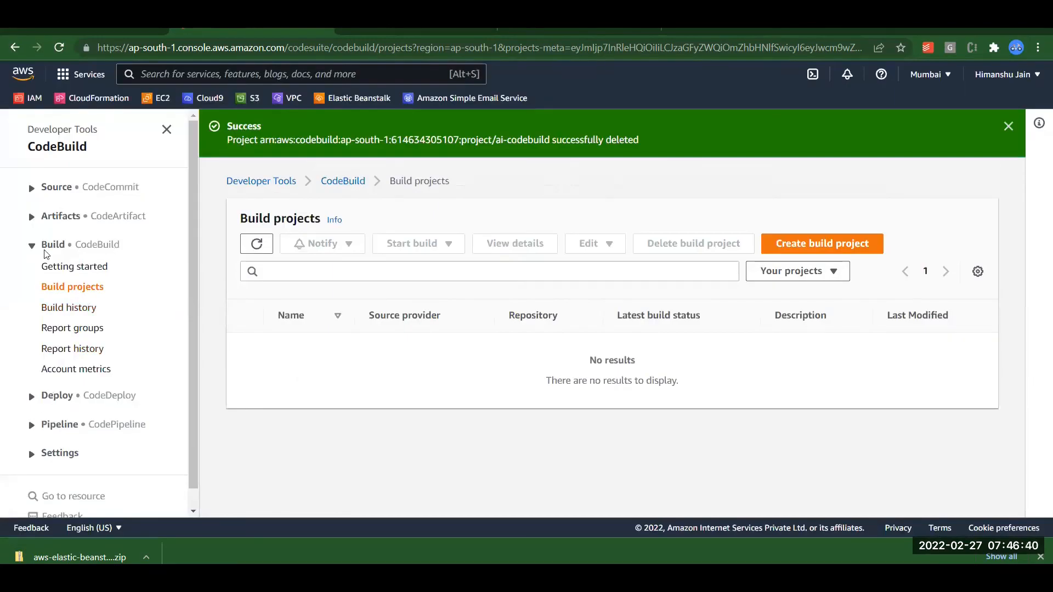
left_click(31, 188)
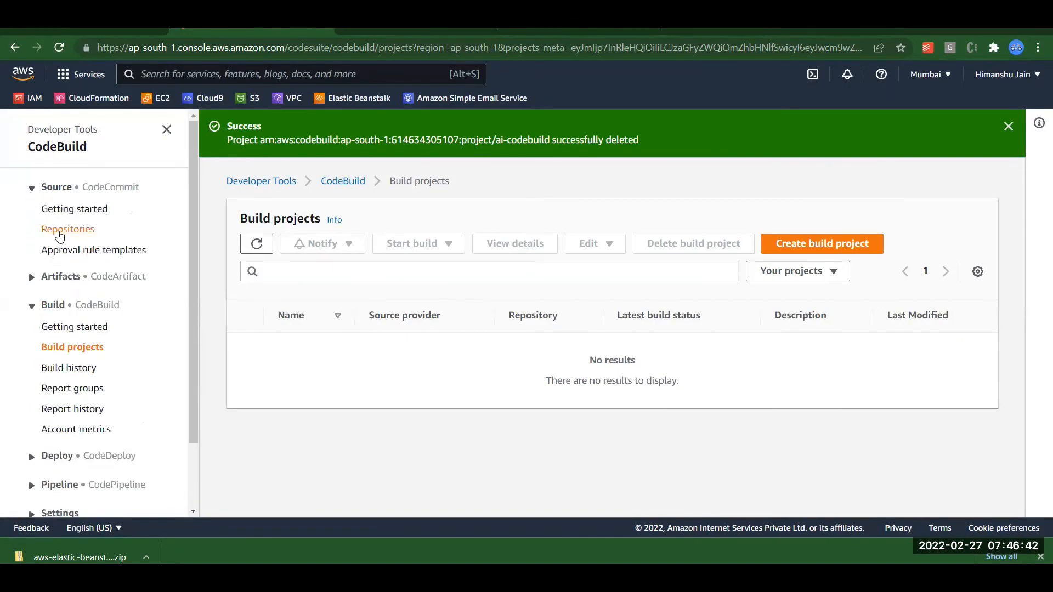
Delete the ai-repo CodeCommit repository, confirming with 'delete'.
left_click(65, 236)
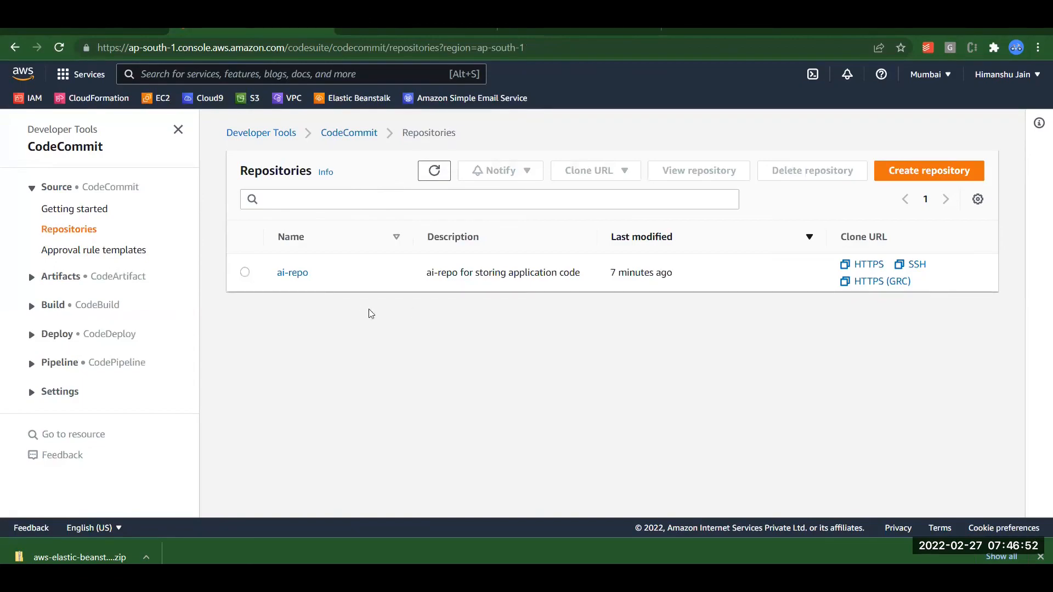
left_click(245, 272)
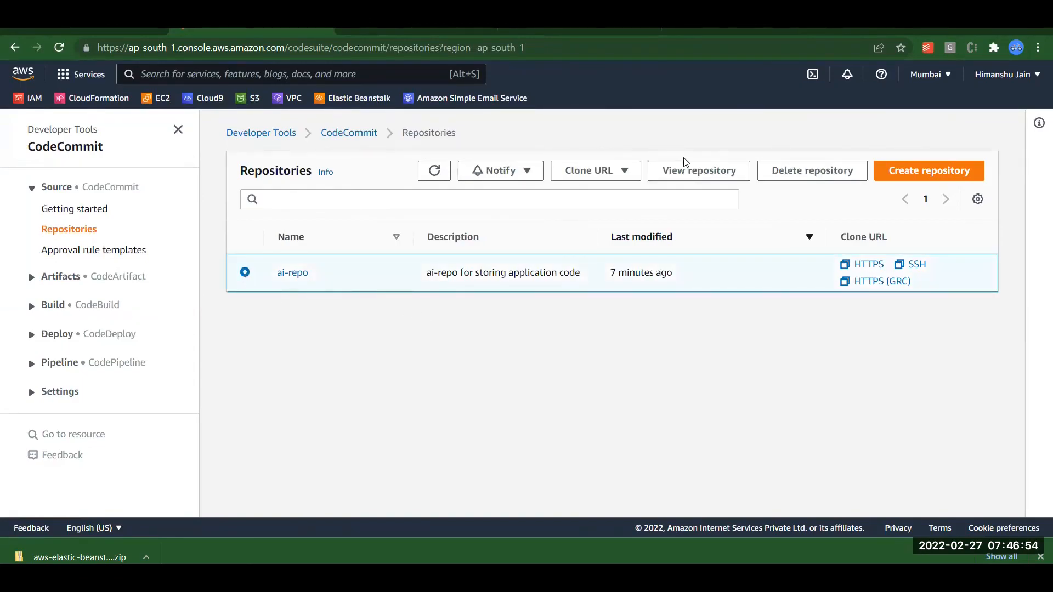
left_click(803, 172)
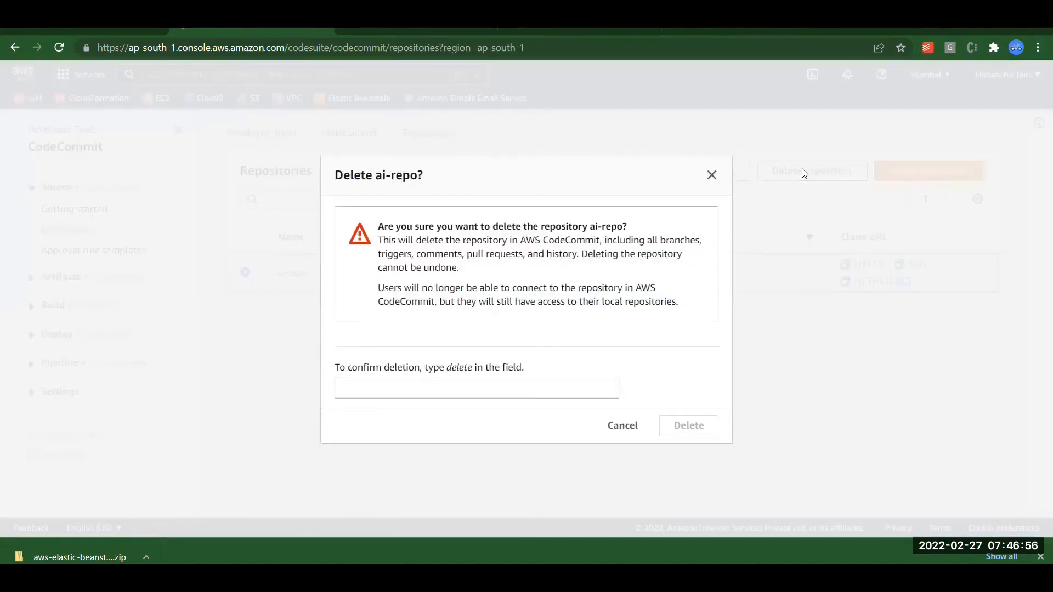
left_click(382, 390)
type("delete")
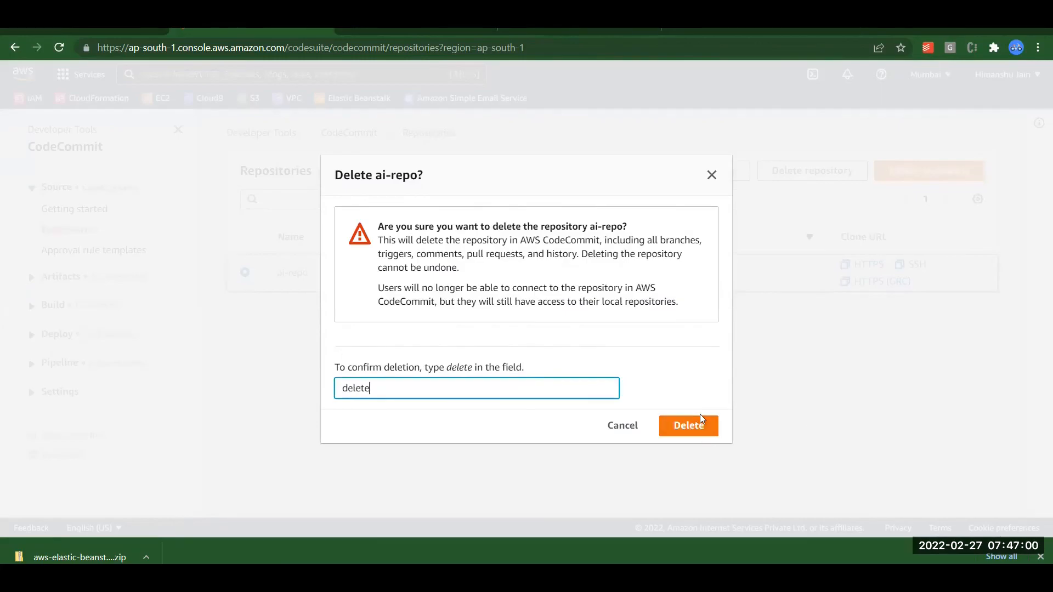
left_click(689, 437)
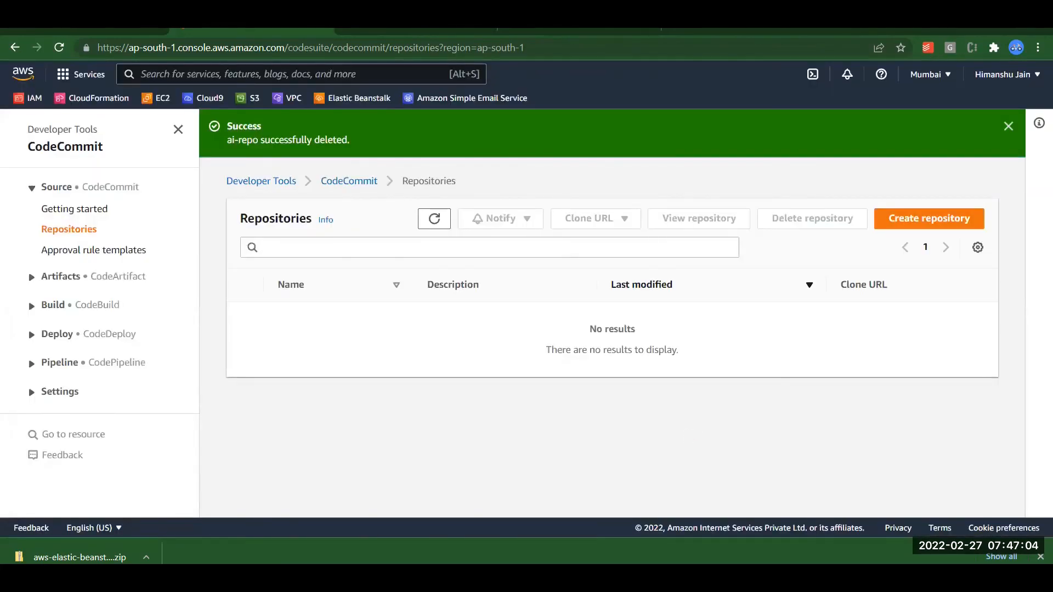
Reload the aisample site to confirm it is no longer reachable.
left_click(359, 29)
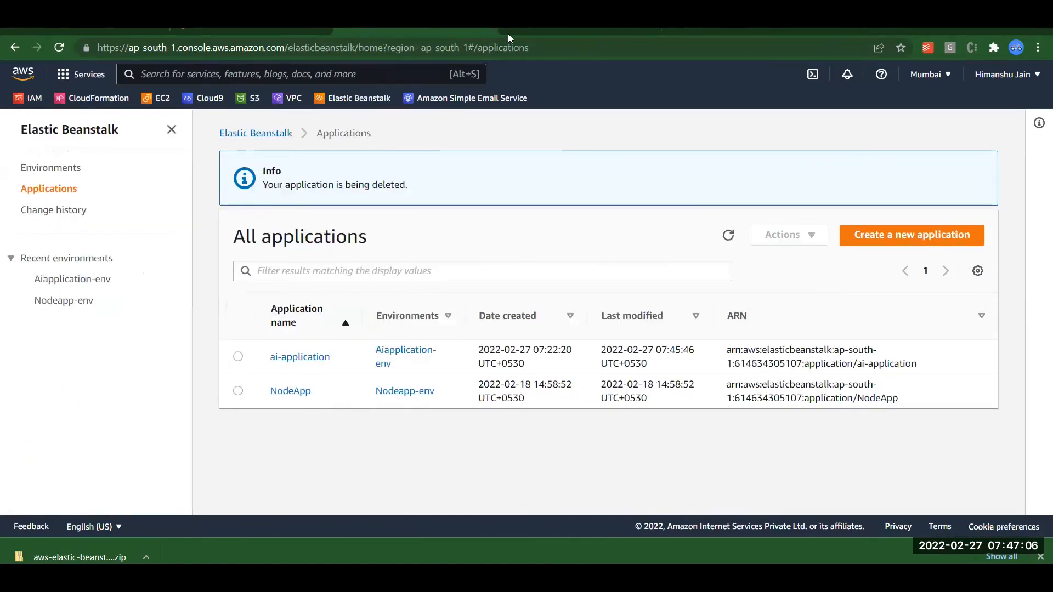
left_click(525, 30)
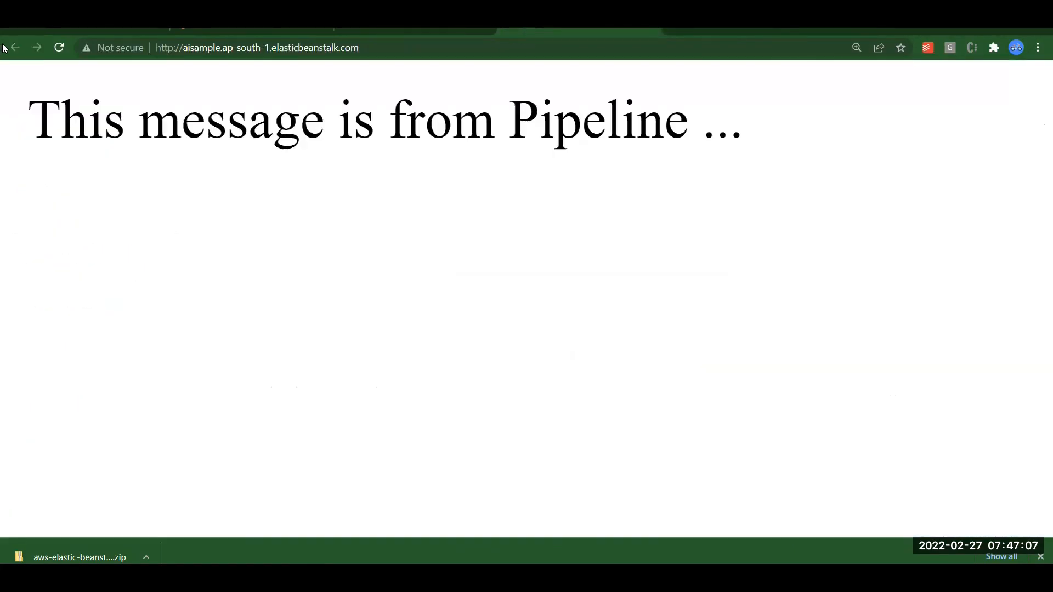
left_click(61, 47)
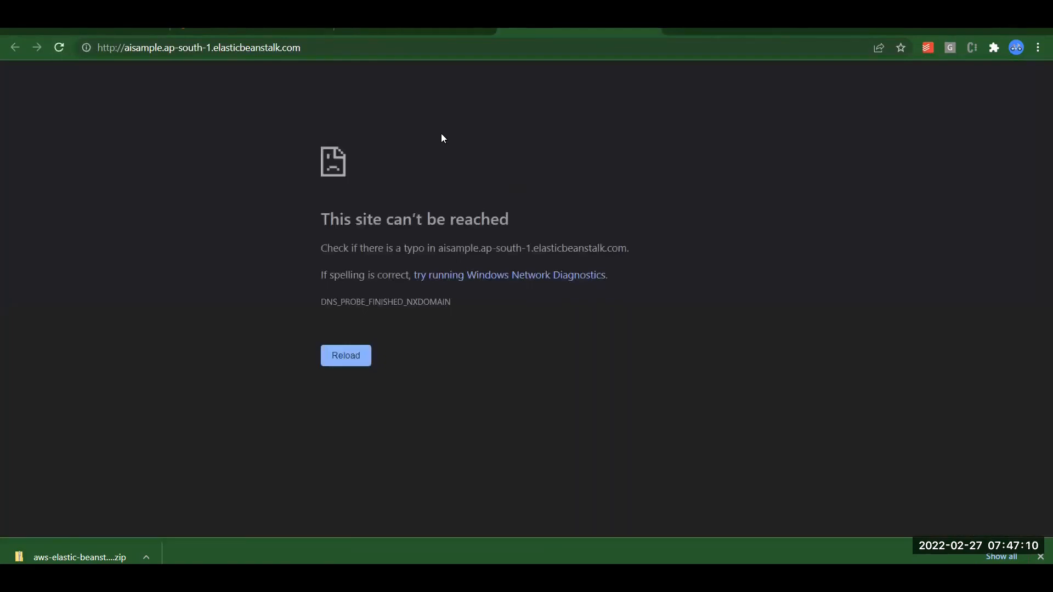
left_click(248, 32)
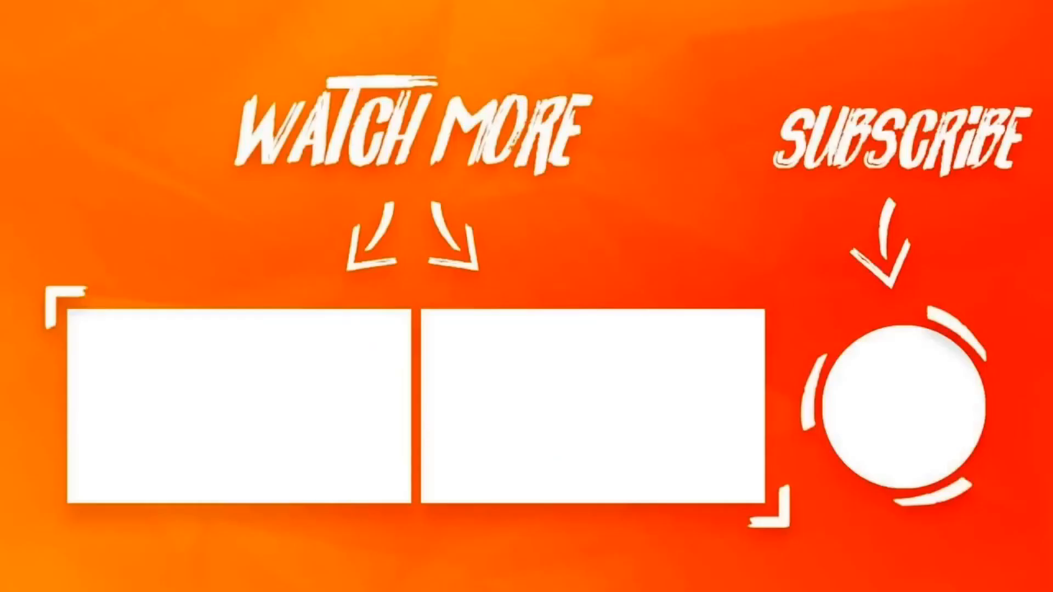